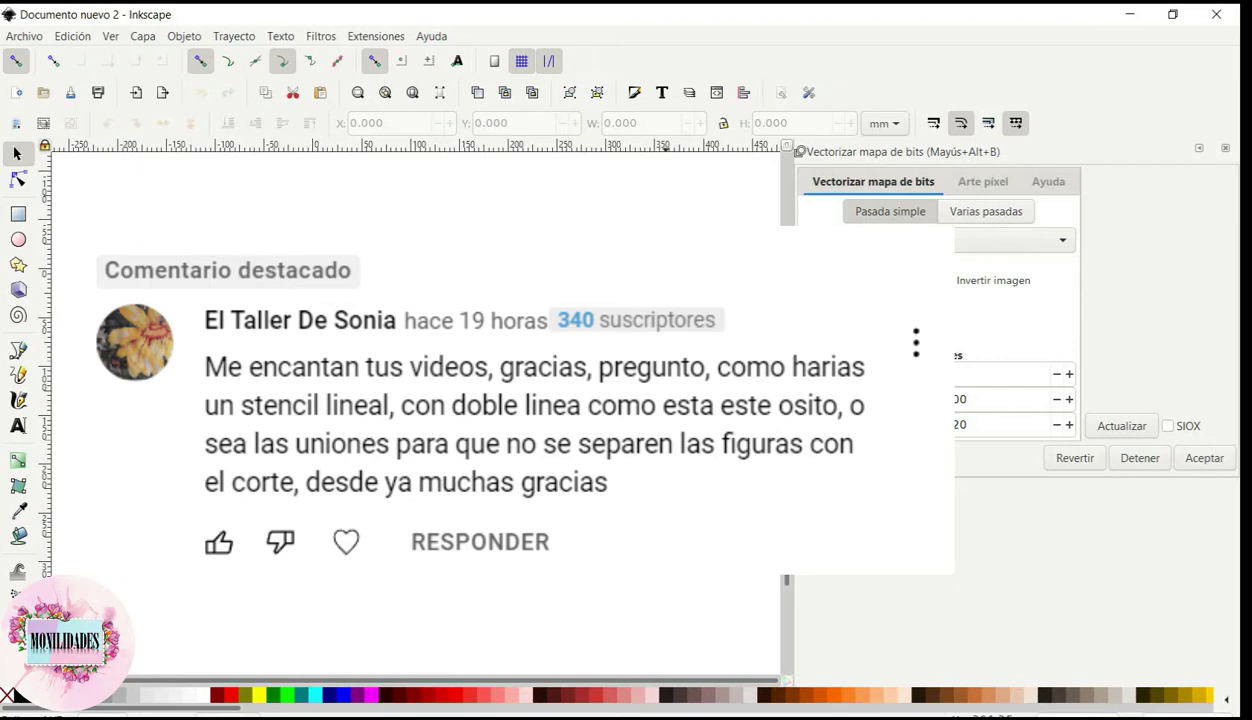
Open the Archivo menu in Inkscape's menu bar.
left_click(28, 36)
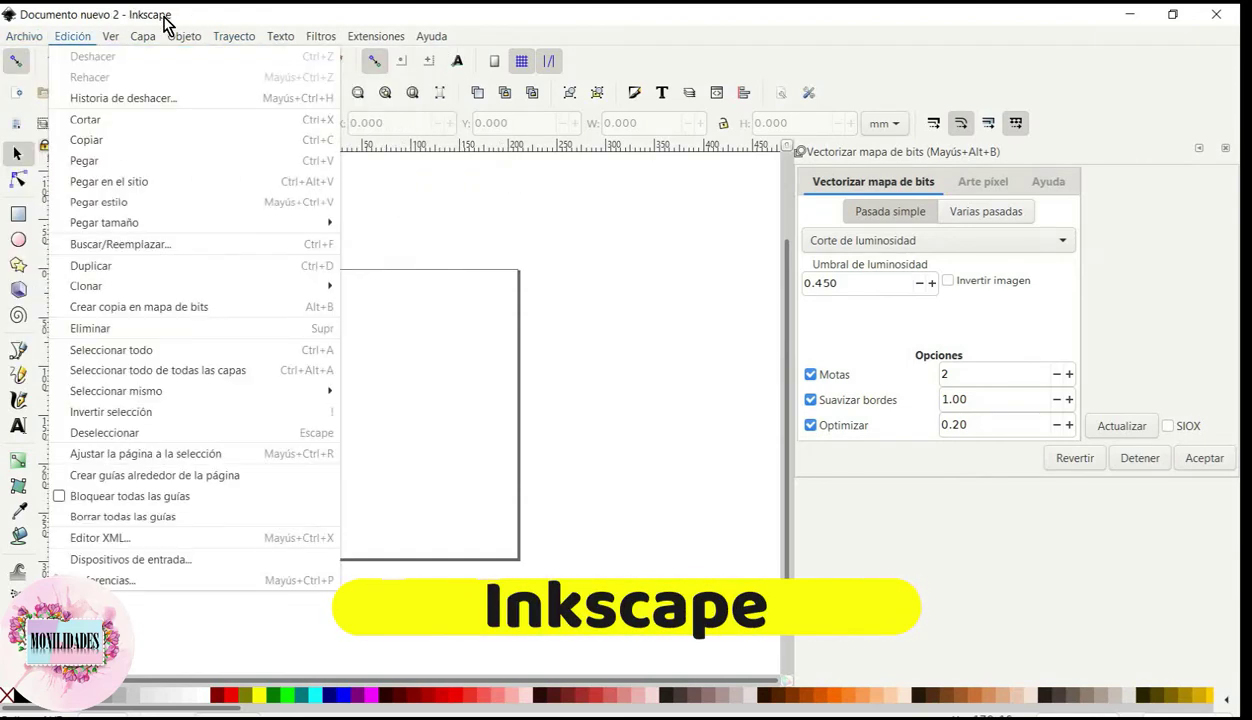
Open the teddy-bear JPG via Archivo > Abrir, embedded, and maximize its window.
left_click(27, 38)
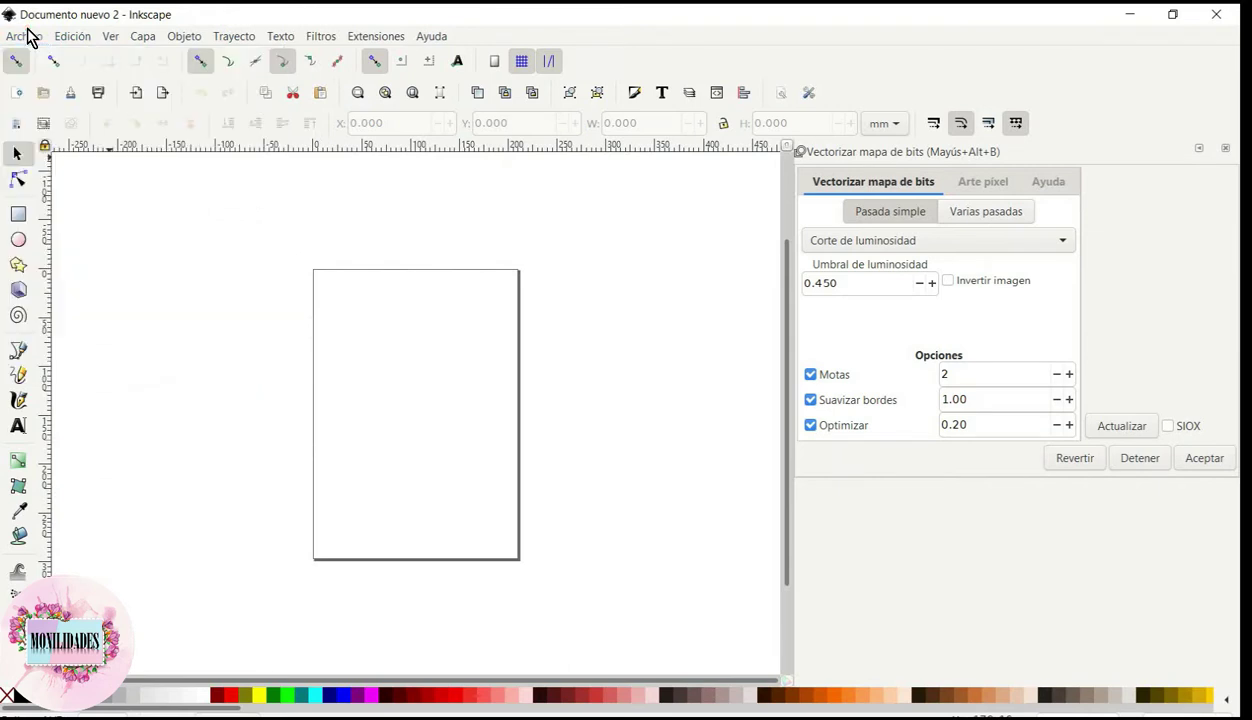
left_click(27, 40)
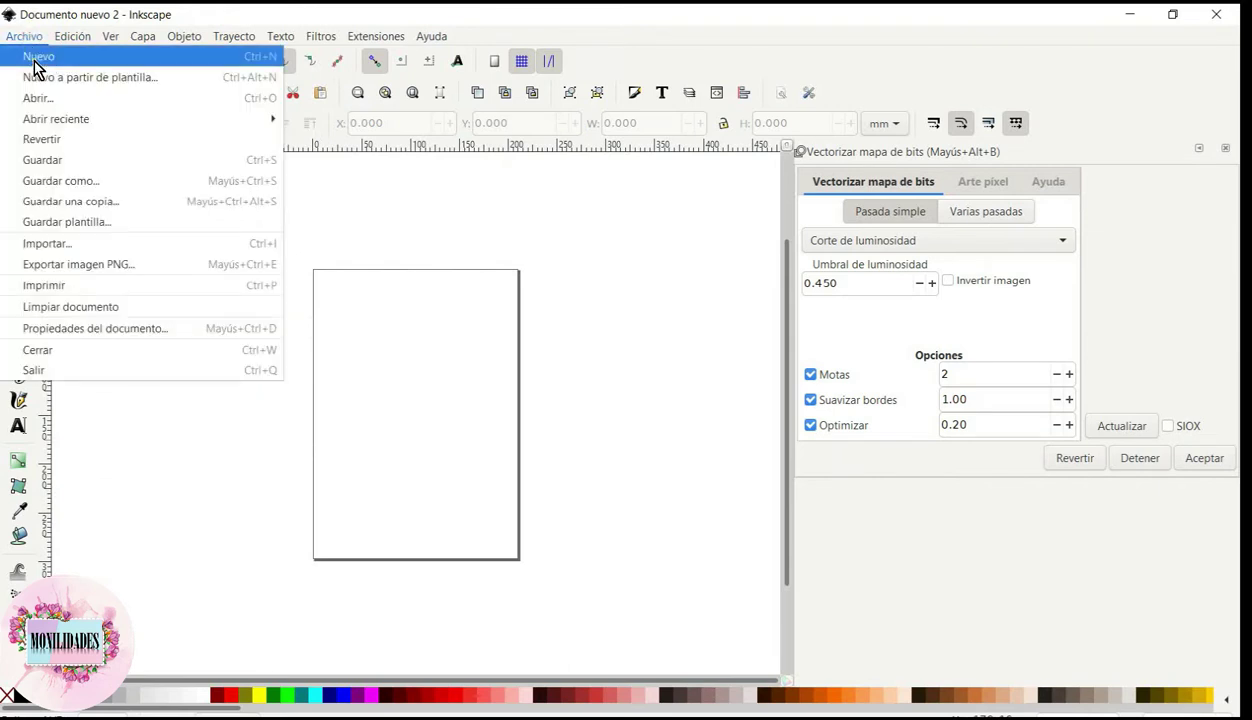
left_click(41, 98)
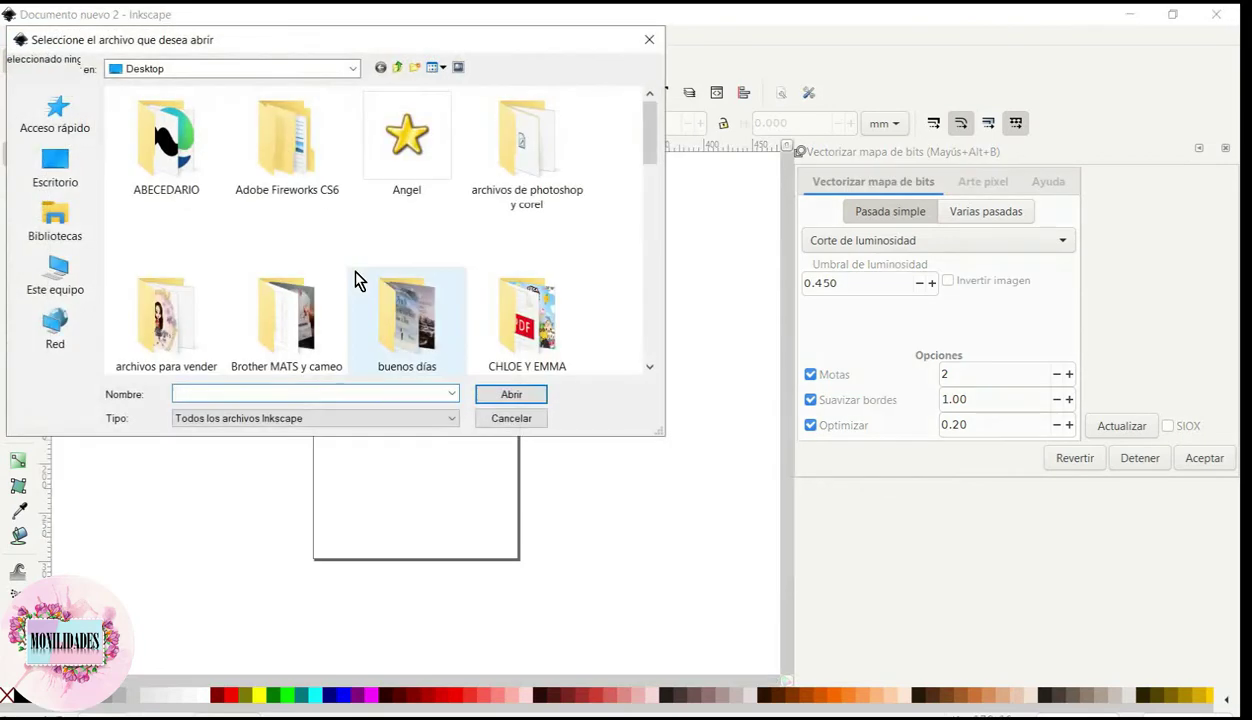
scroll(355, 279, "down", 5)
double_click(203, 302)
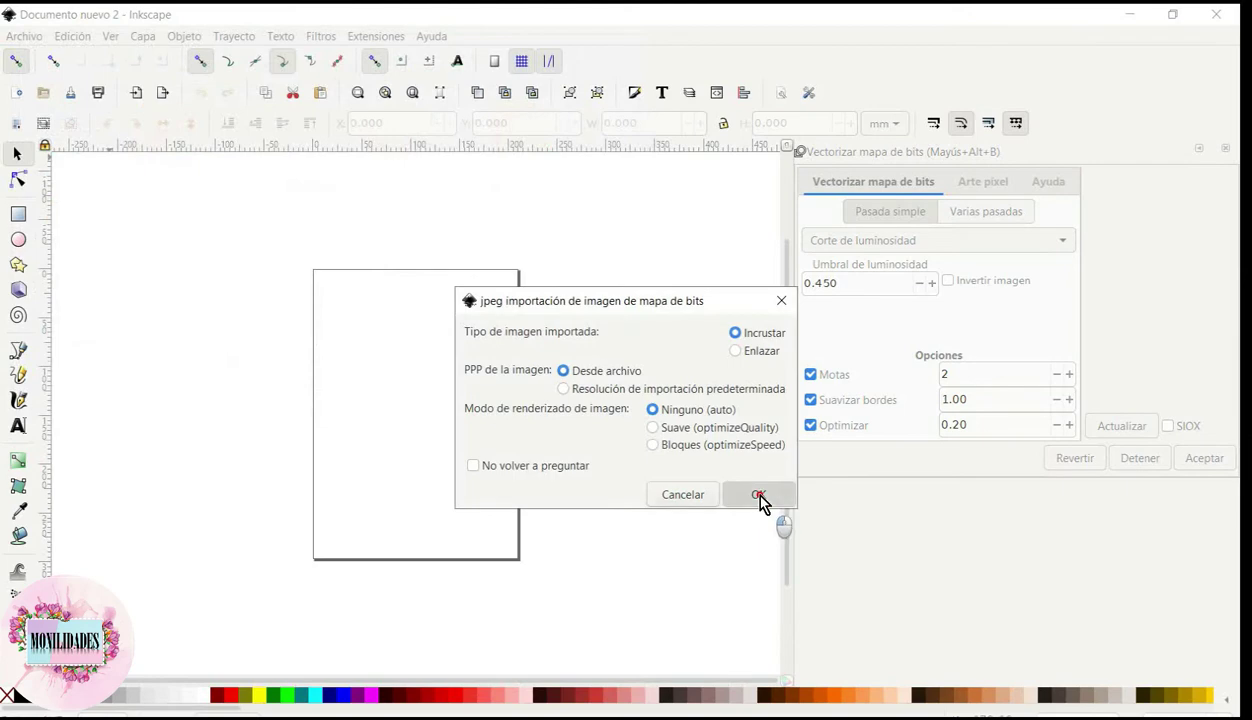
left_click(759, 497)
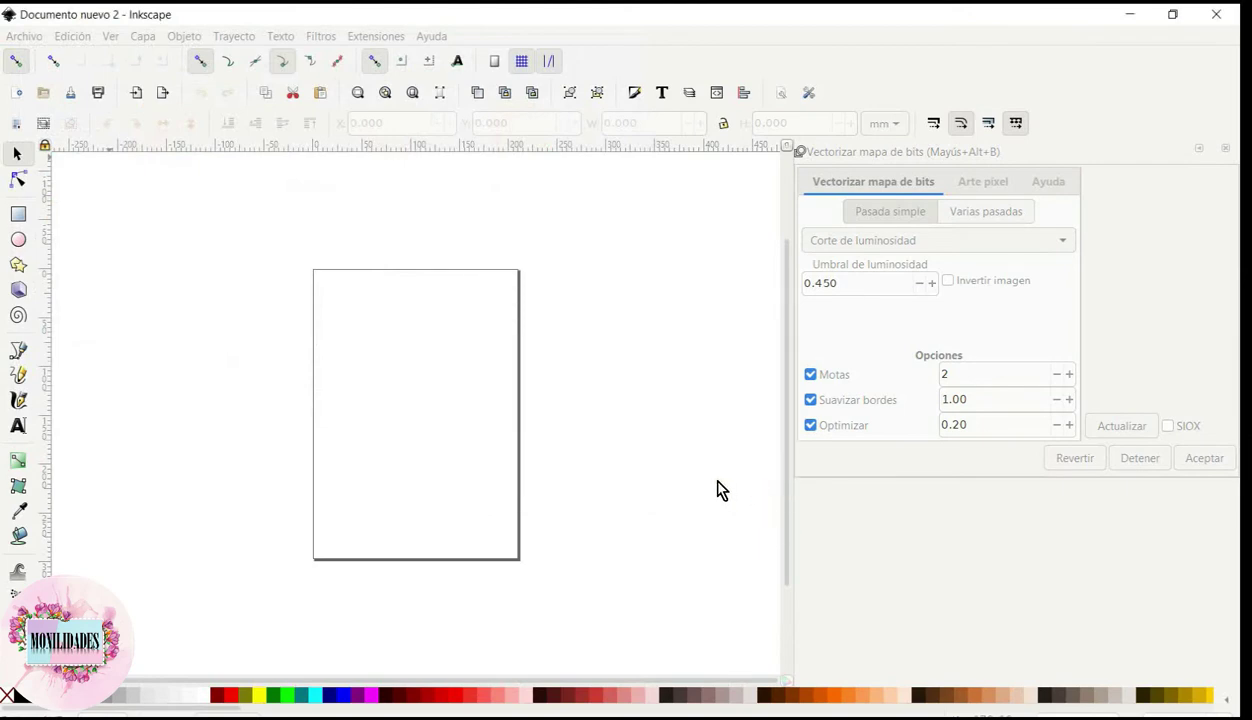
left_click(653, 18)
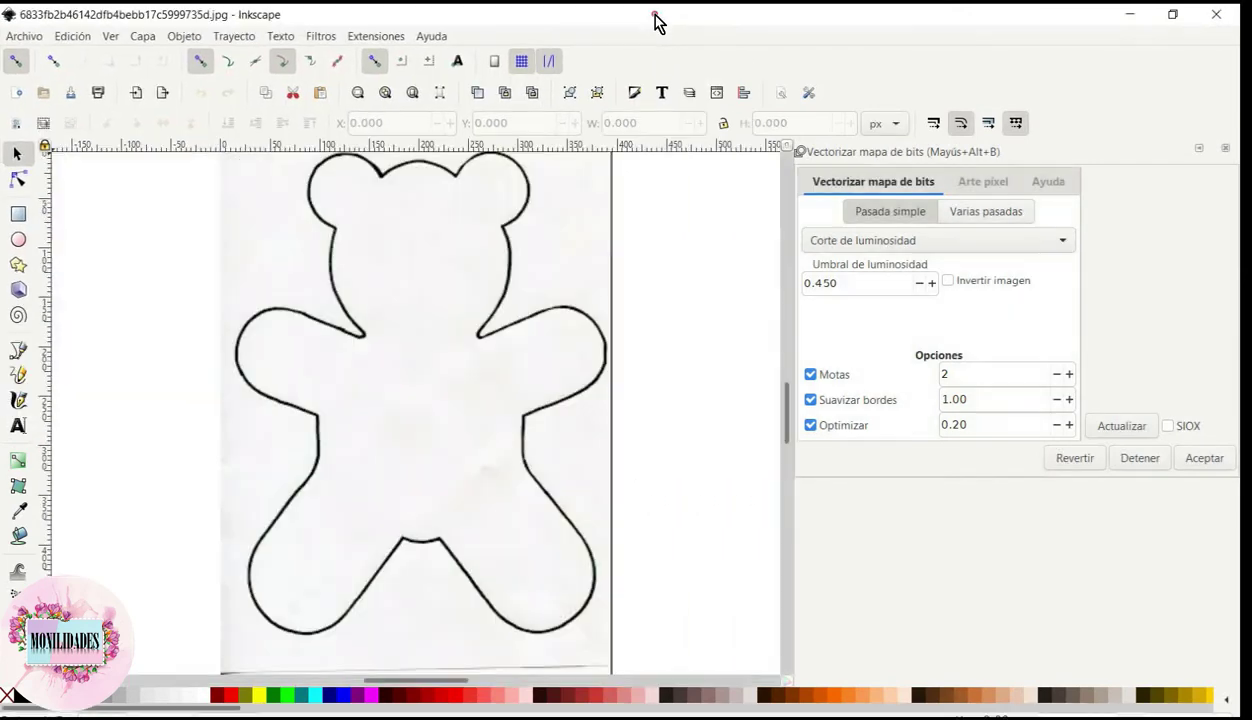
Fit the page in view, scale the bear picture down onto the page, and close the Trace Bitmap dock.
left_click(509, 235)
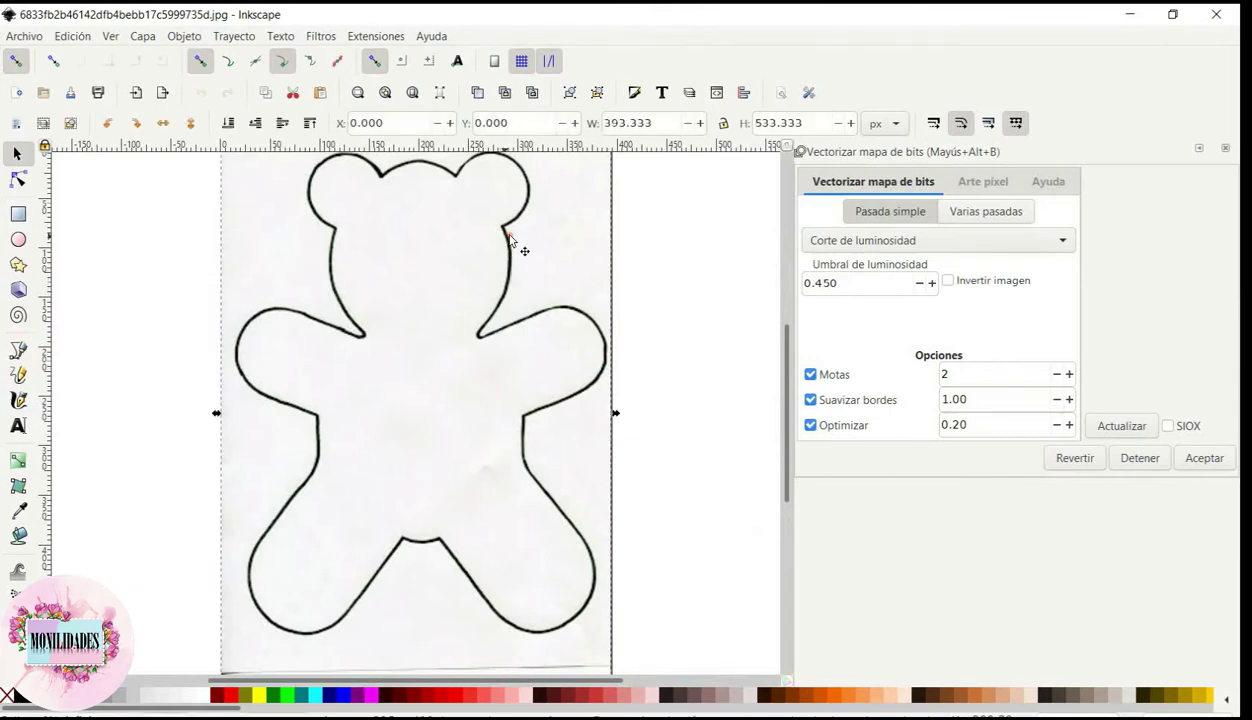
left_click(412, 92)
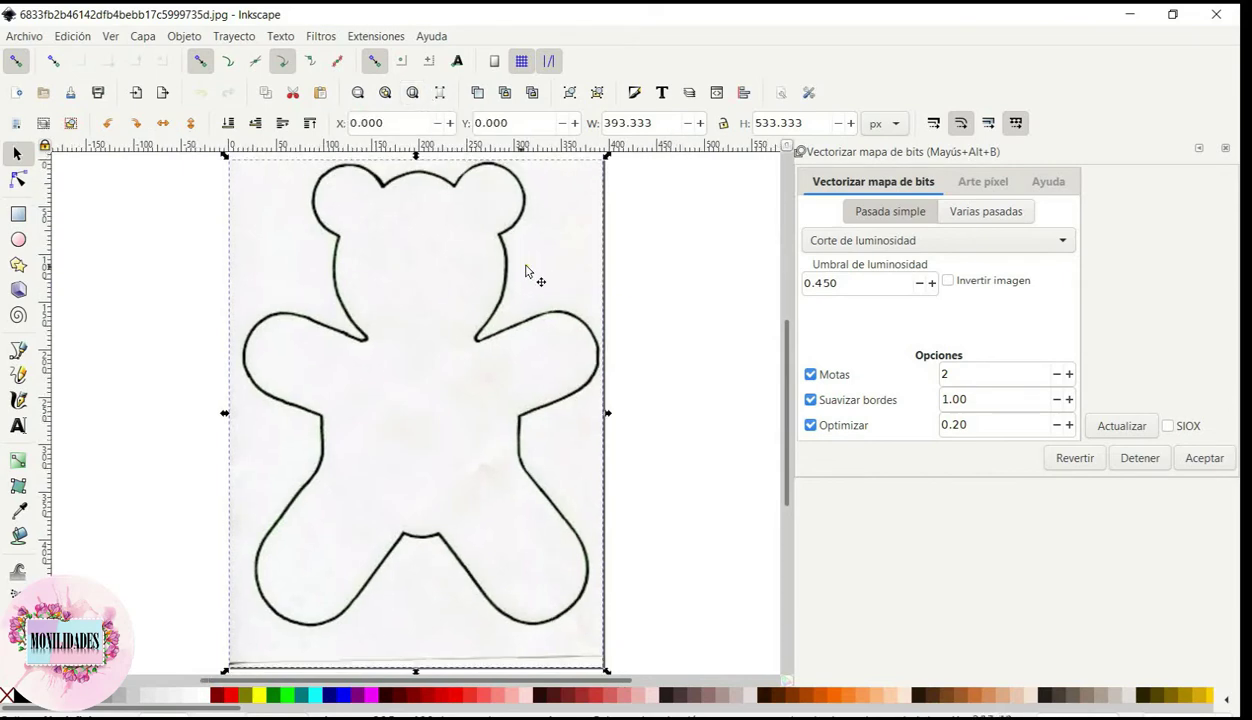
left_click(615, 158)
left_click_drag(615, 160, 548, 234)
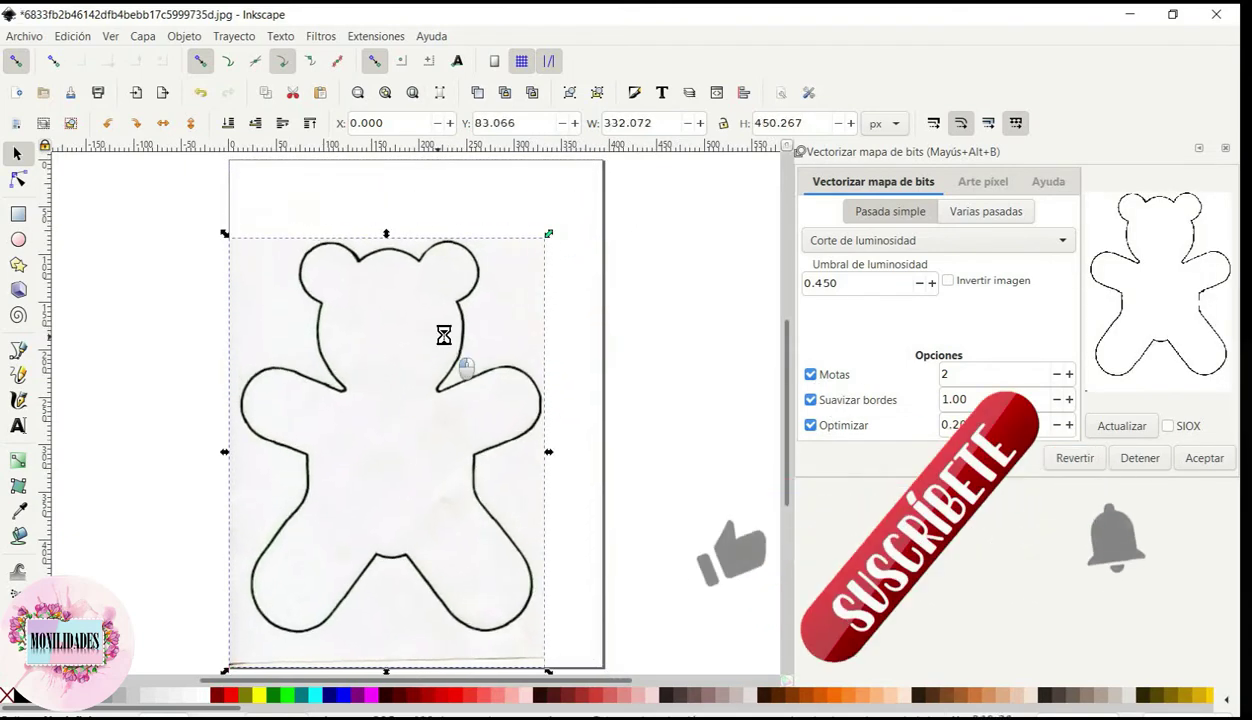
left_click_drag(442, 335, 475, 303)
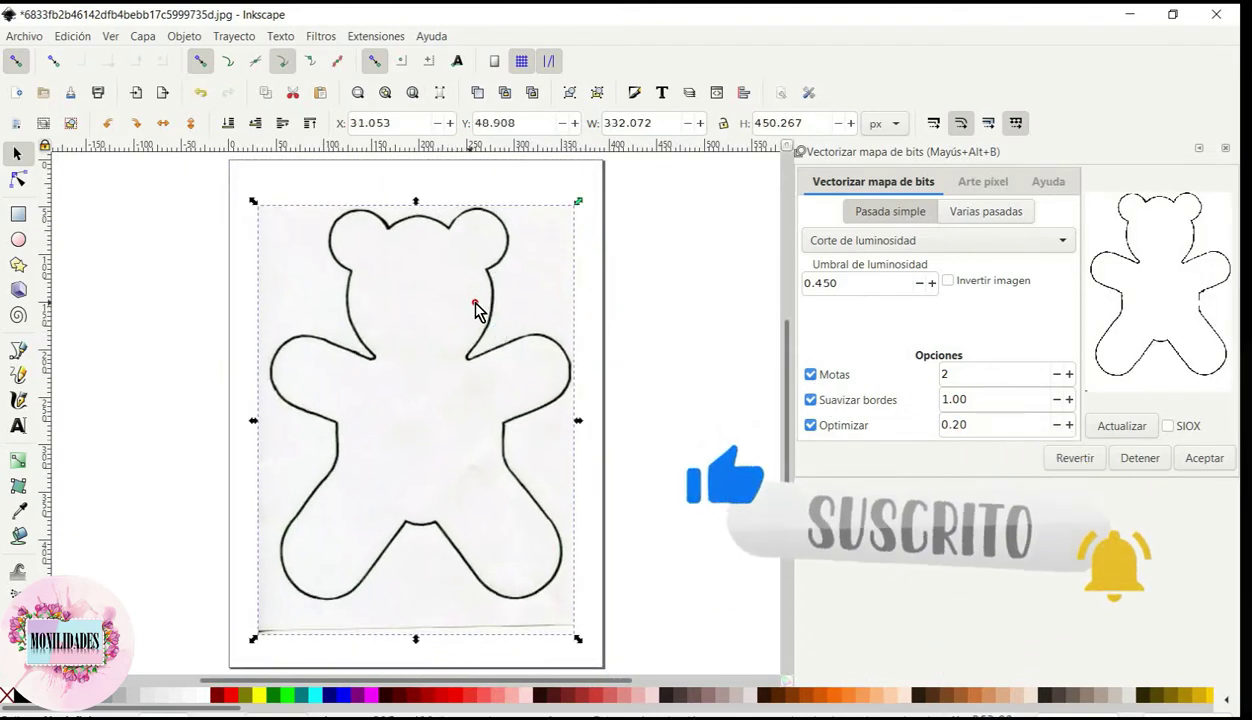
left_click(1240, 150)
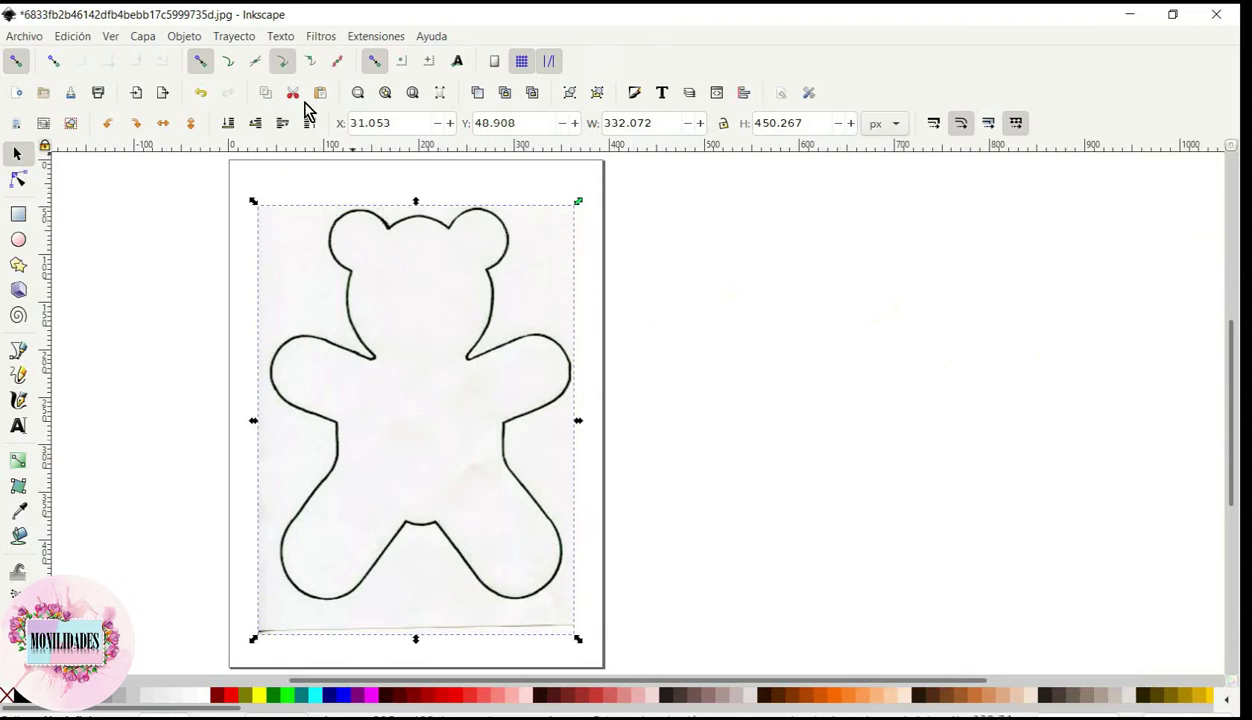
Vectorize the bitmap at luminosity threshold 0.660 and drag the original picture off to the left.
left_click(230, 37)
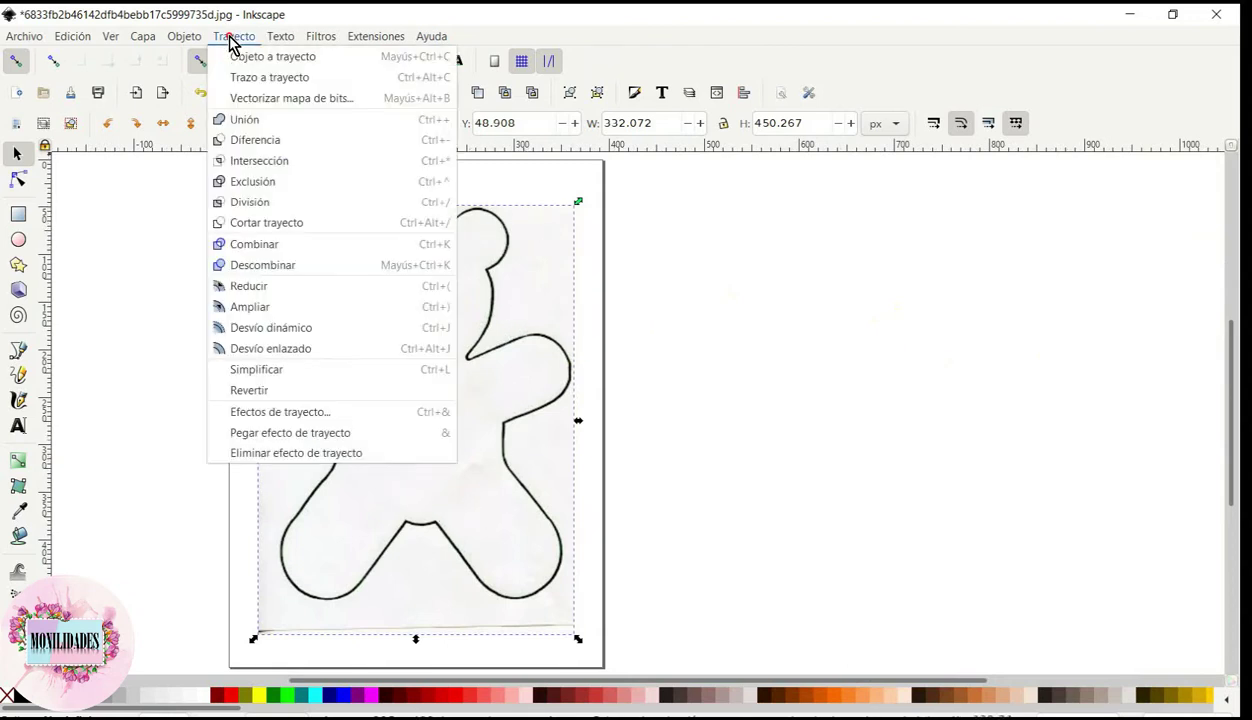
left_click(252, 104)
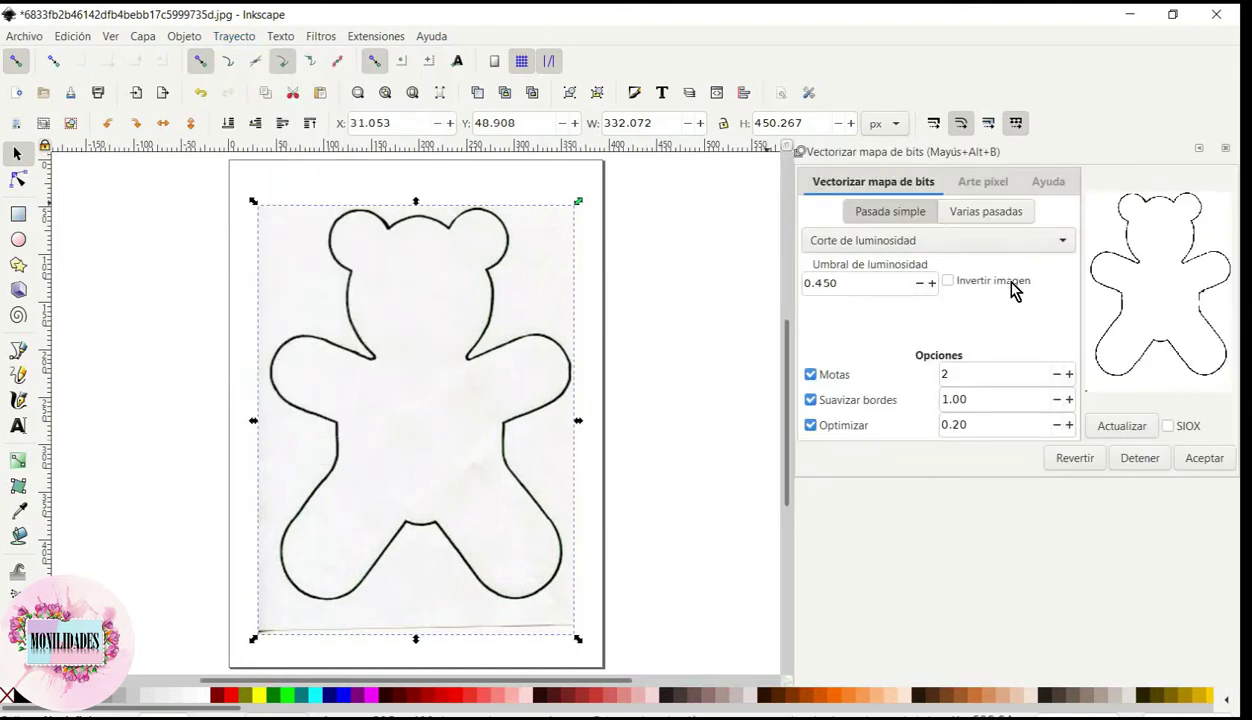
left_click(931, 283)
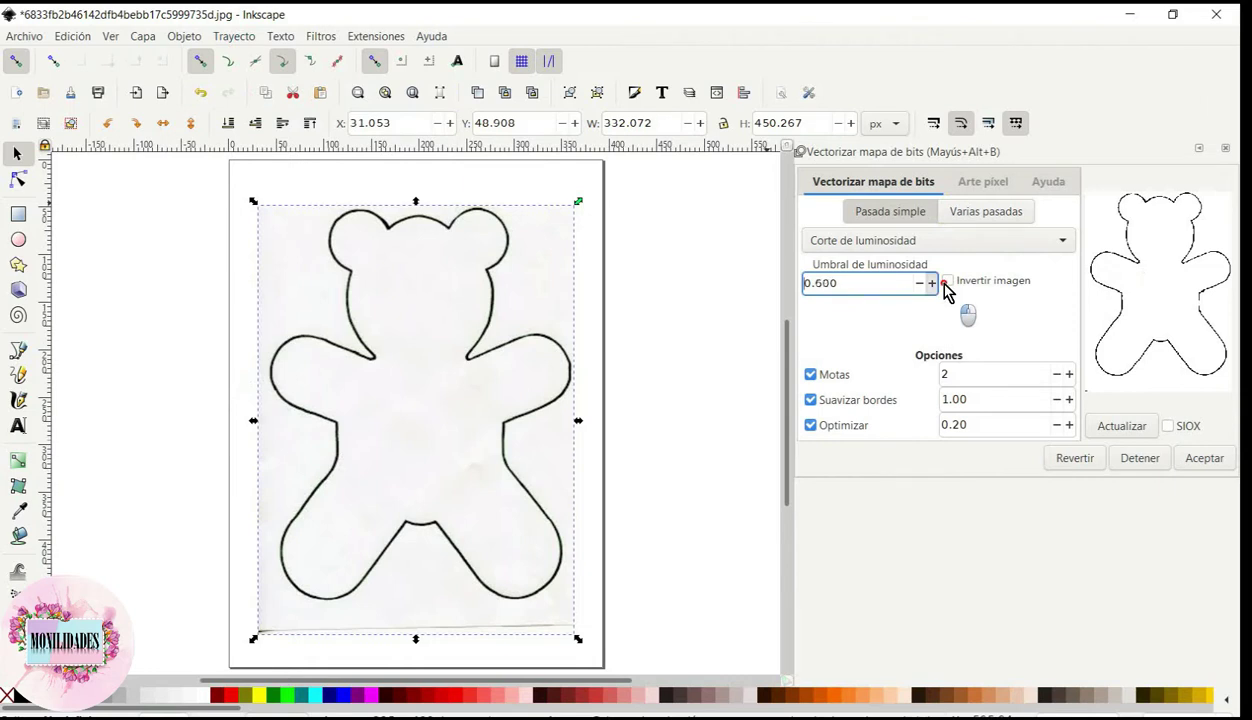
left_click(1134, 426)
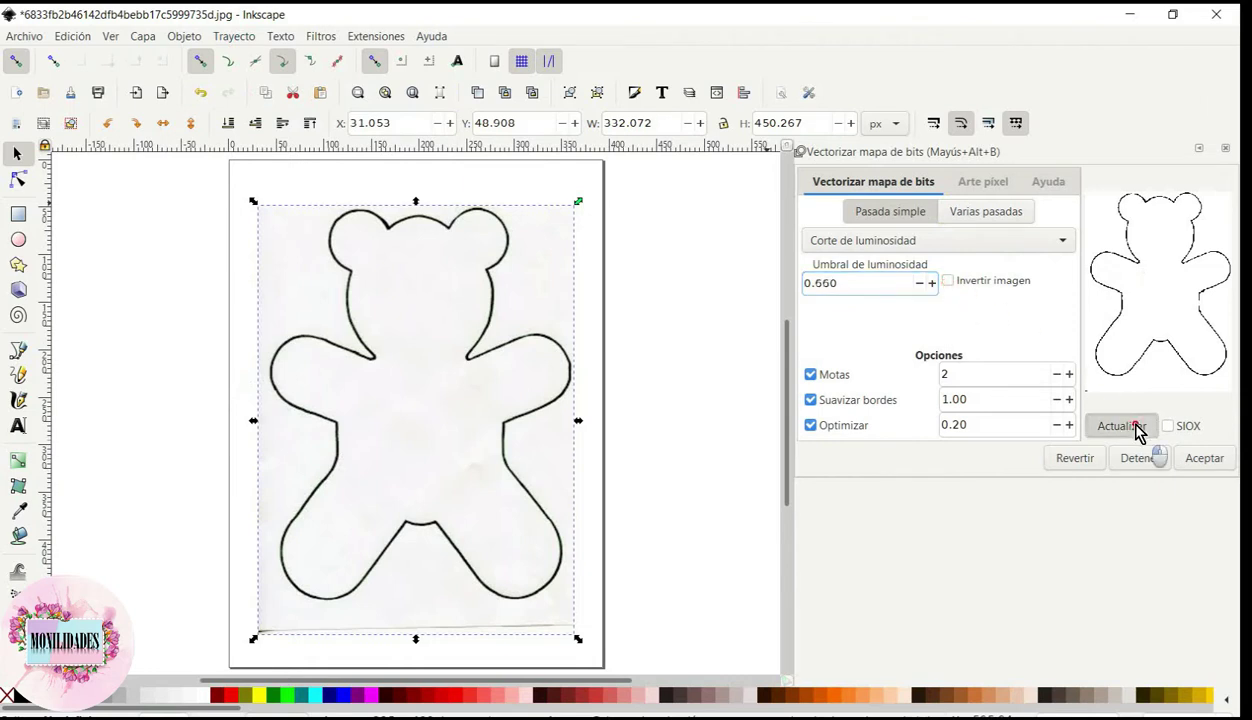
left_click(1204, 458)
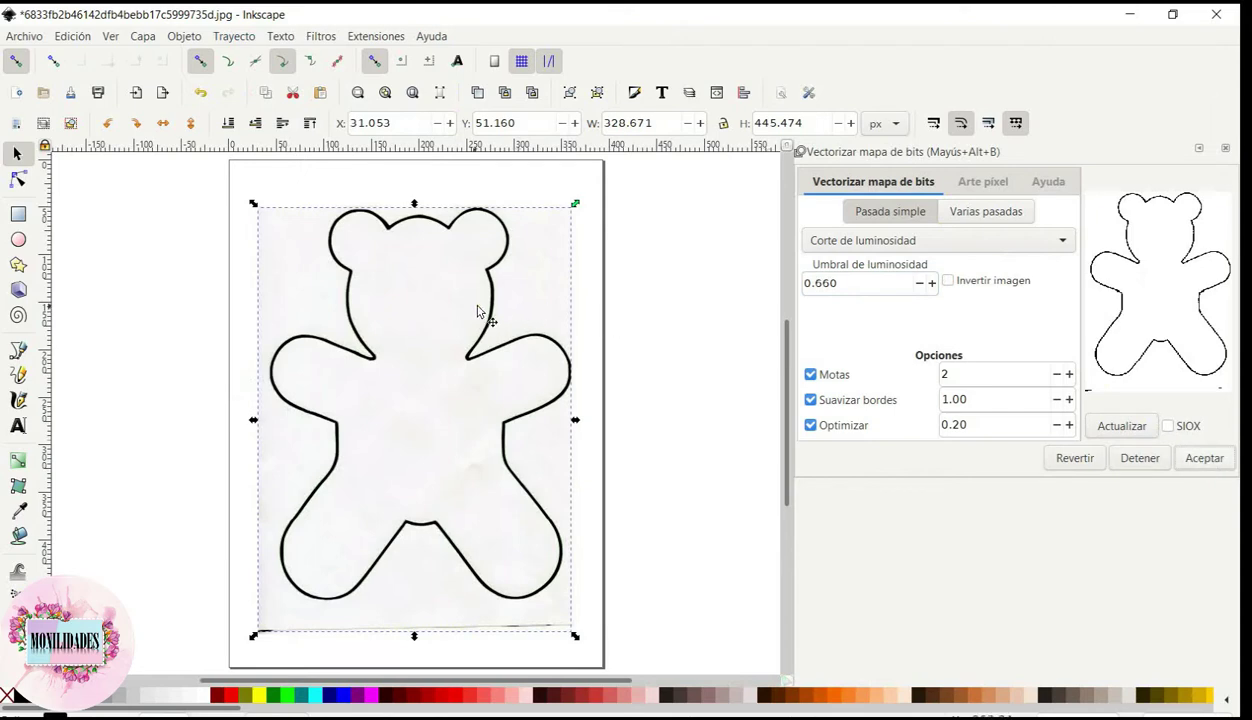
left_click_drag(535, 280, 265, 283)
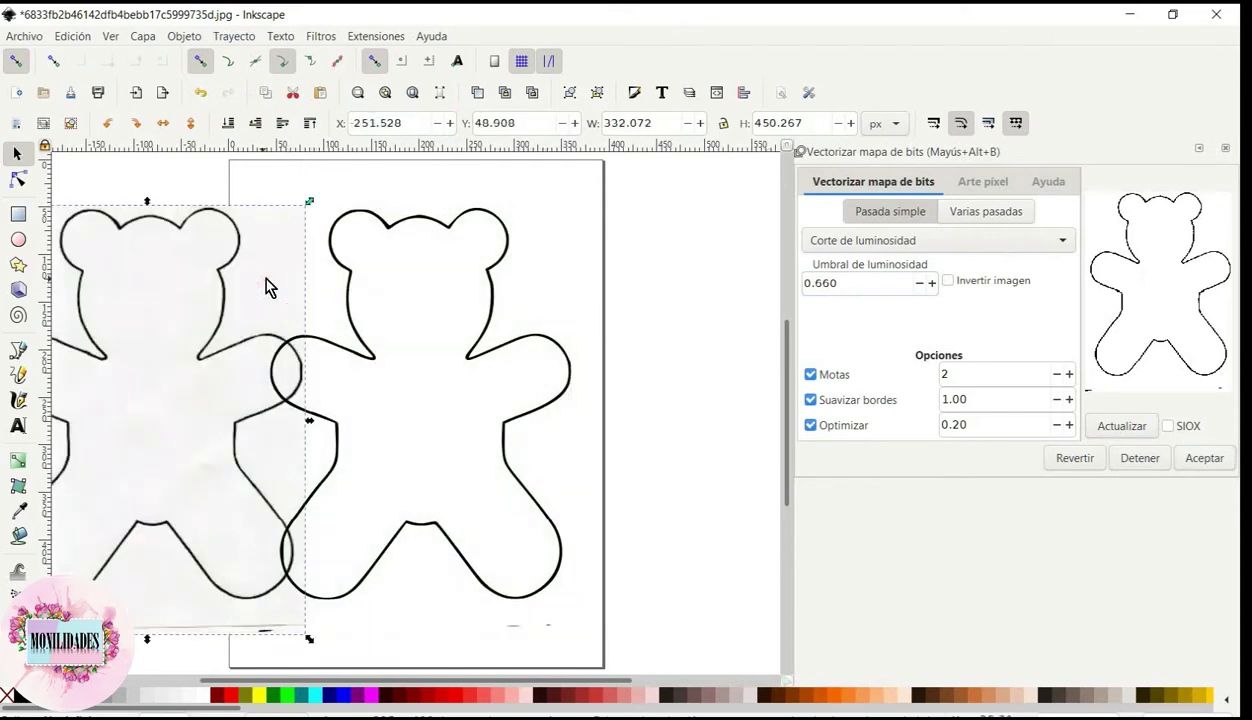
Delete the original bitmap and the stray nodes along the bottom of the traced path.
key("Delete")
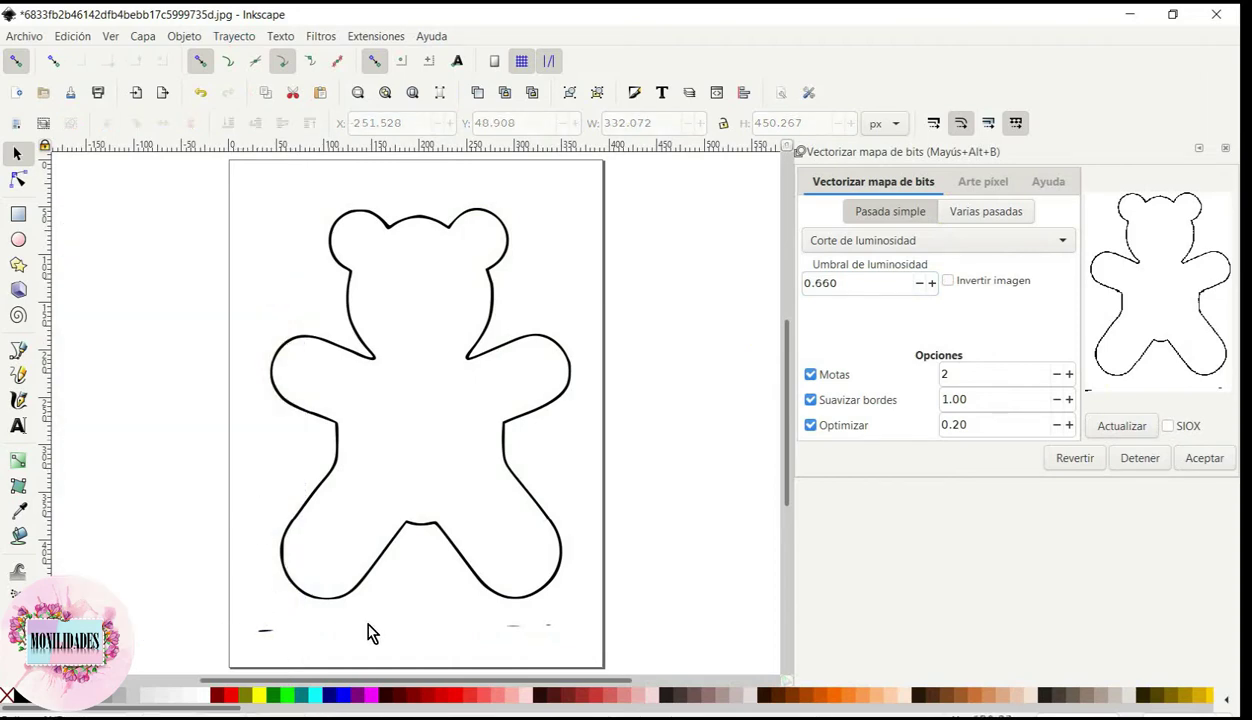
double_click(306, 588)
left_click_drag(237, 610, 595, 658)
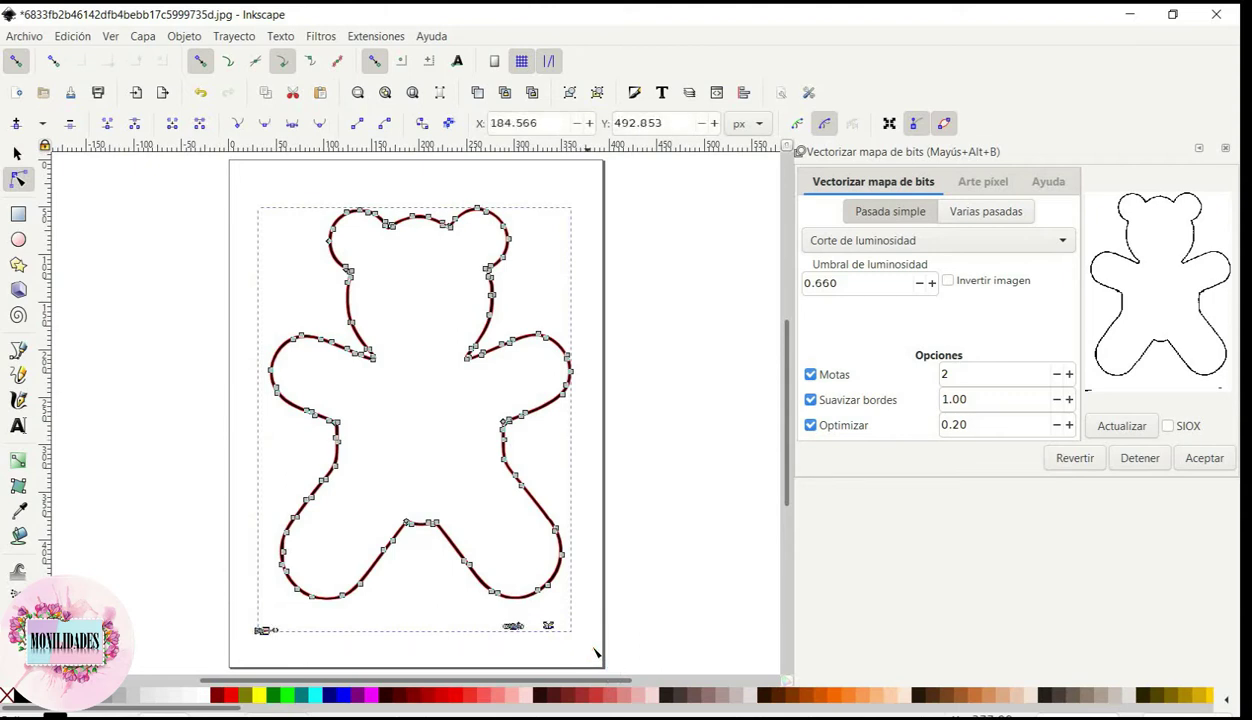
key("Delete")
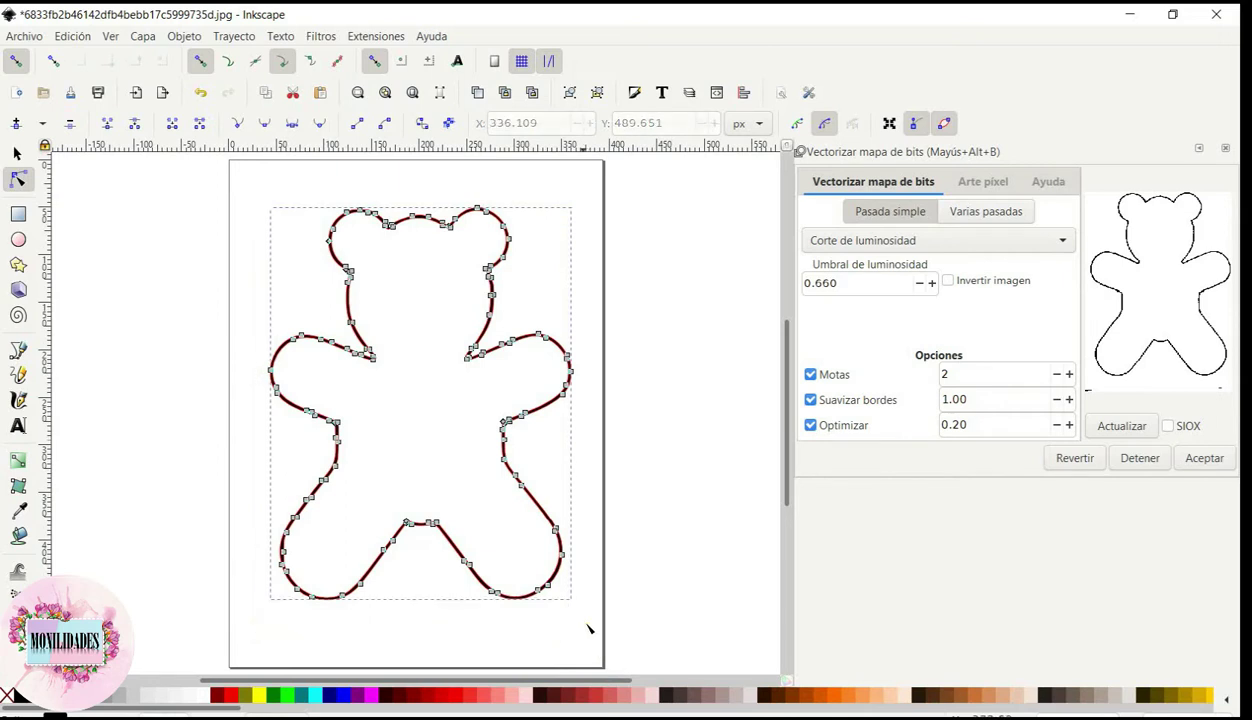
left_click(562, 606)
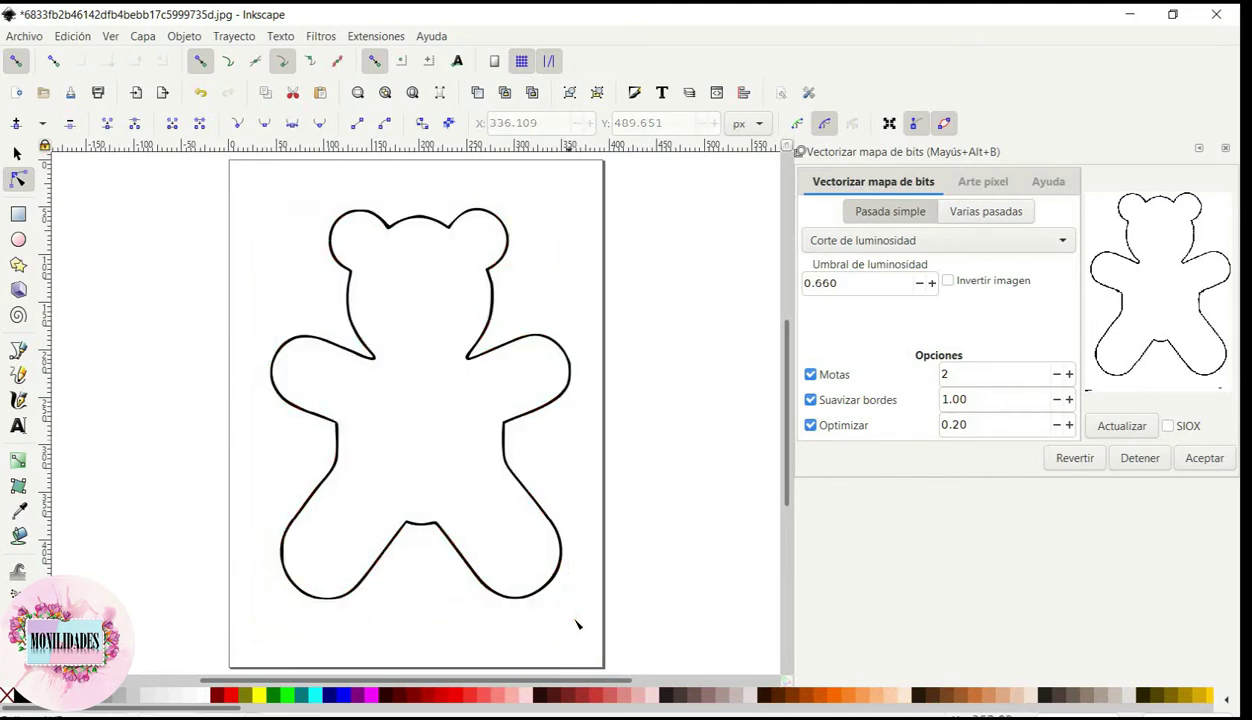
Save the bear outline to the Desktop as SVG plano (*.svg) and switch to CanvasWorkspace.
left_click(22, 36)
left_click(57, 183)
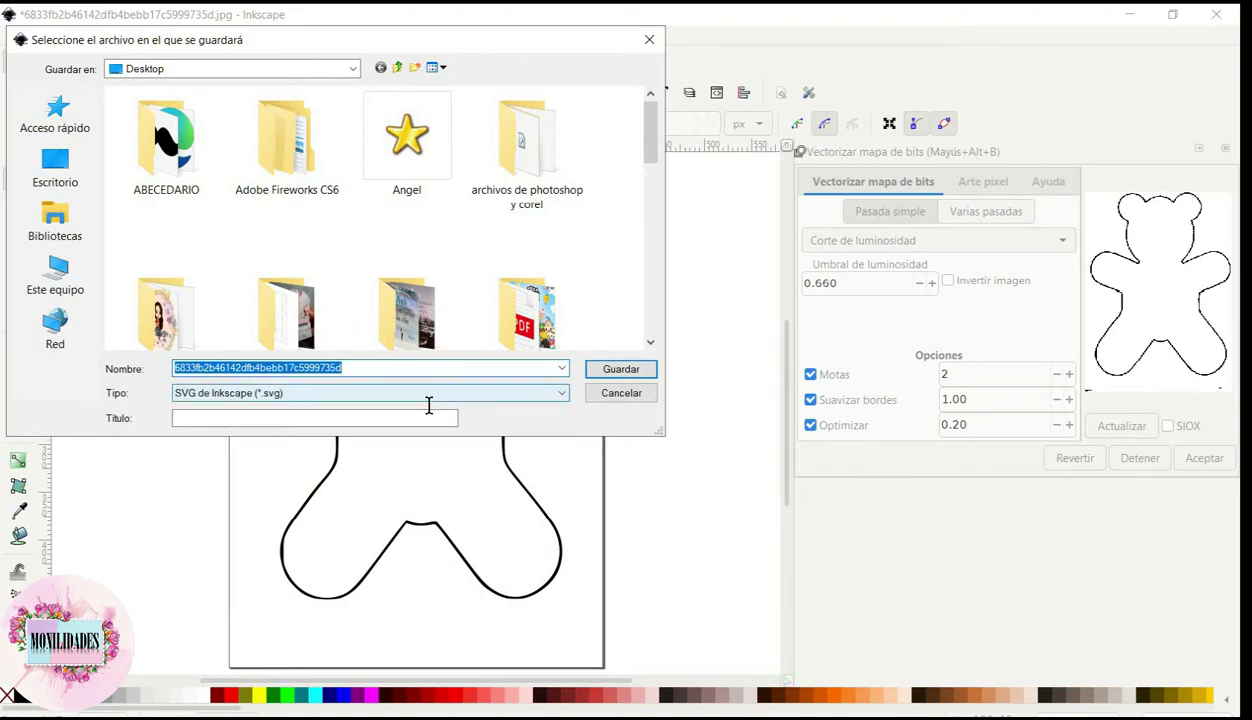
left_click(568, 395)
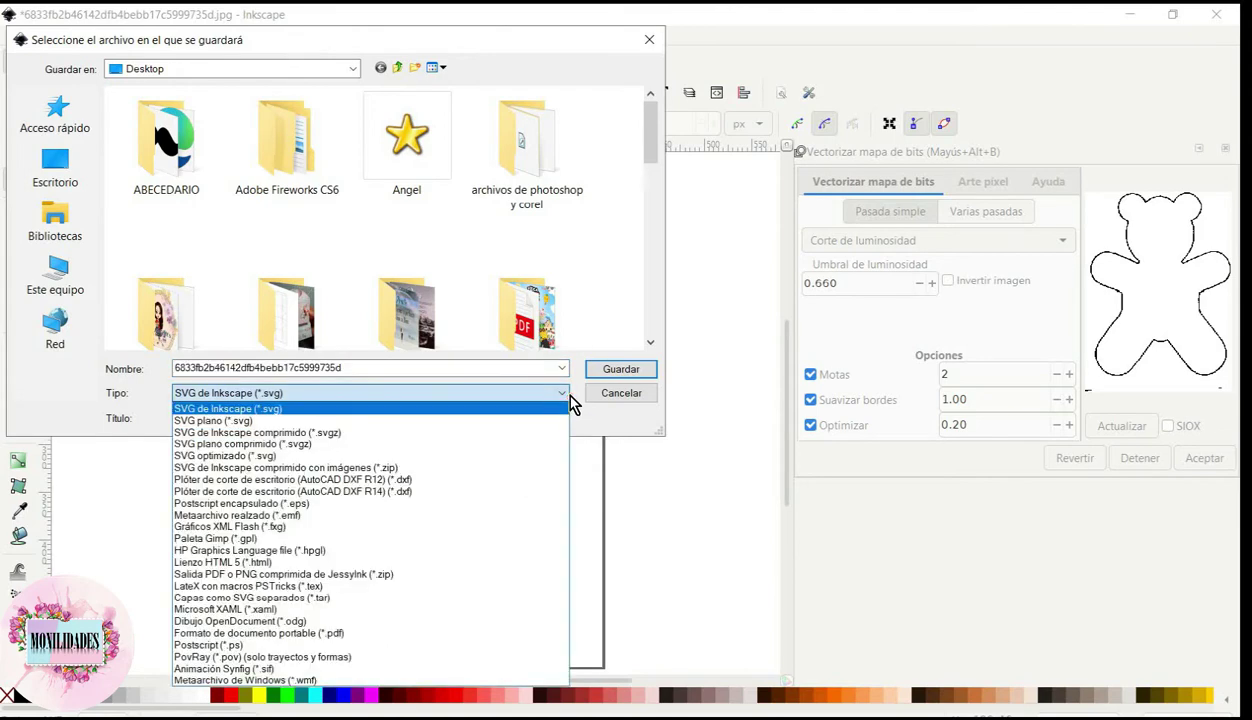
left_click(518, 420)
left_click(621, 370)
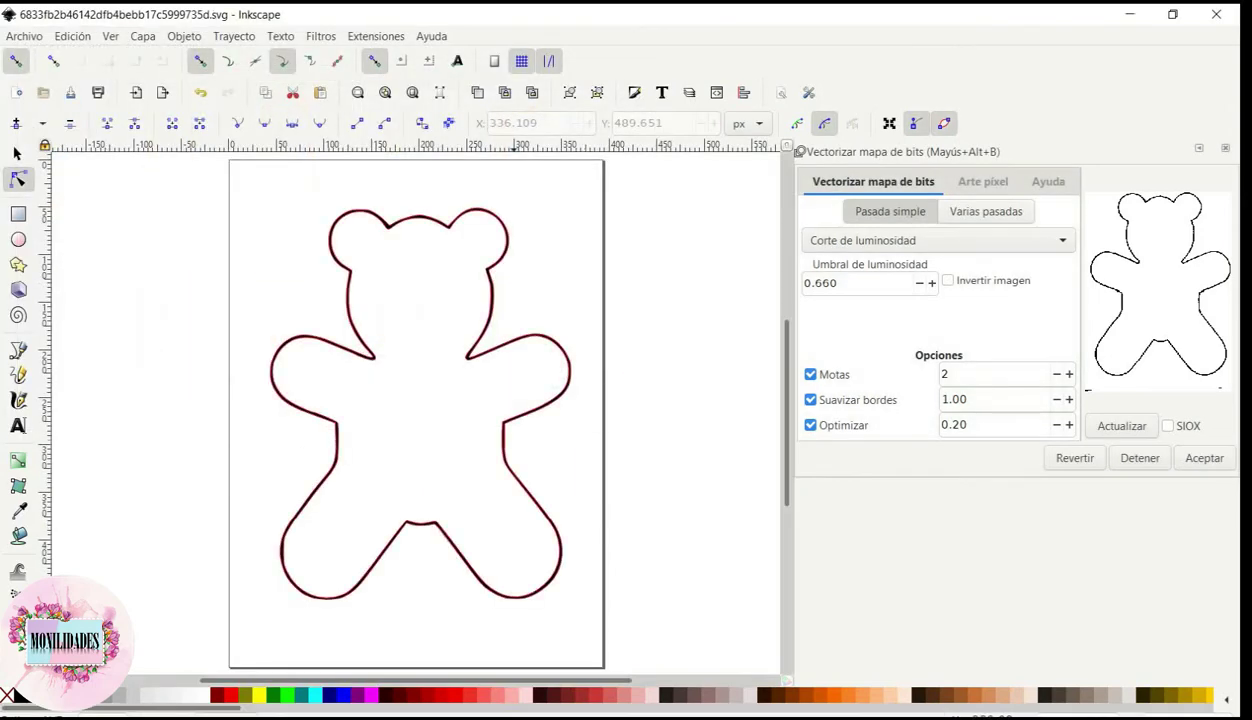
left_click(430, 650)
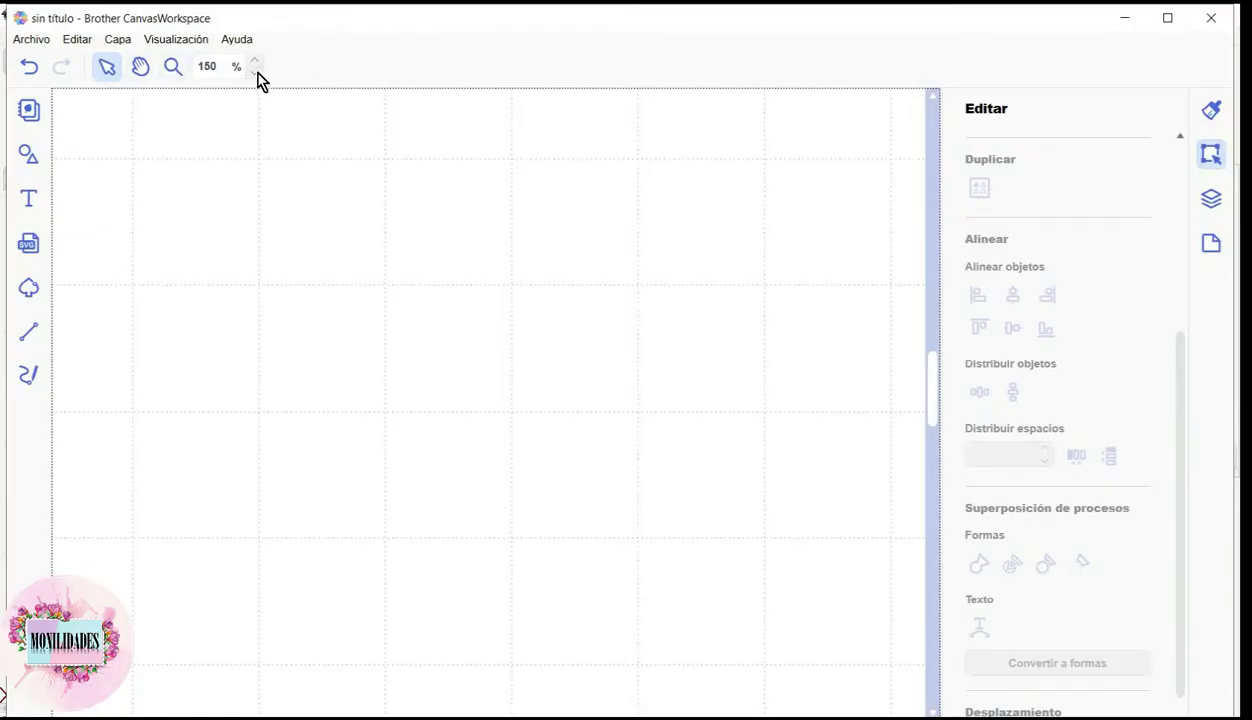
Apply Zoom al tamaño del tapete, centre the mat, and maximize the CanvasWorkspace window.
left_click(176, 40)
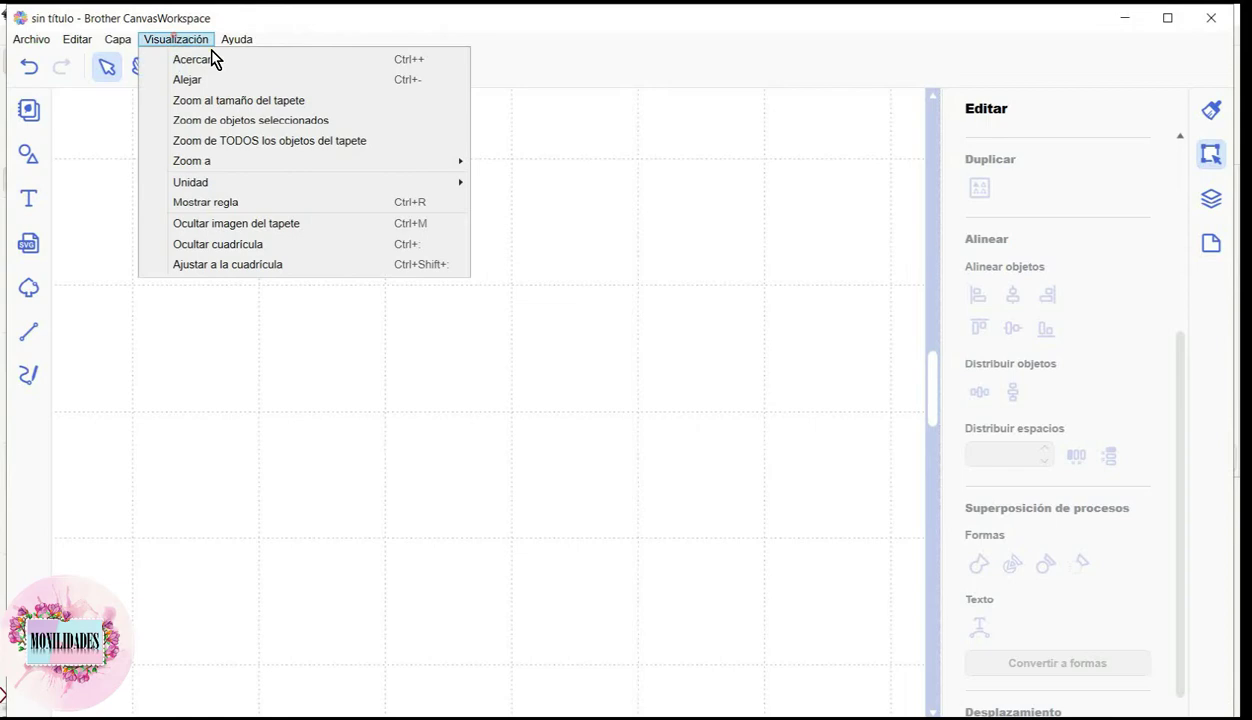
left_click(228, 101)
scroll(478, 355, "up", 1)
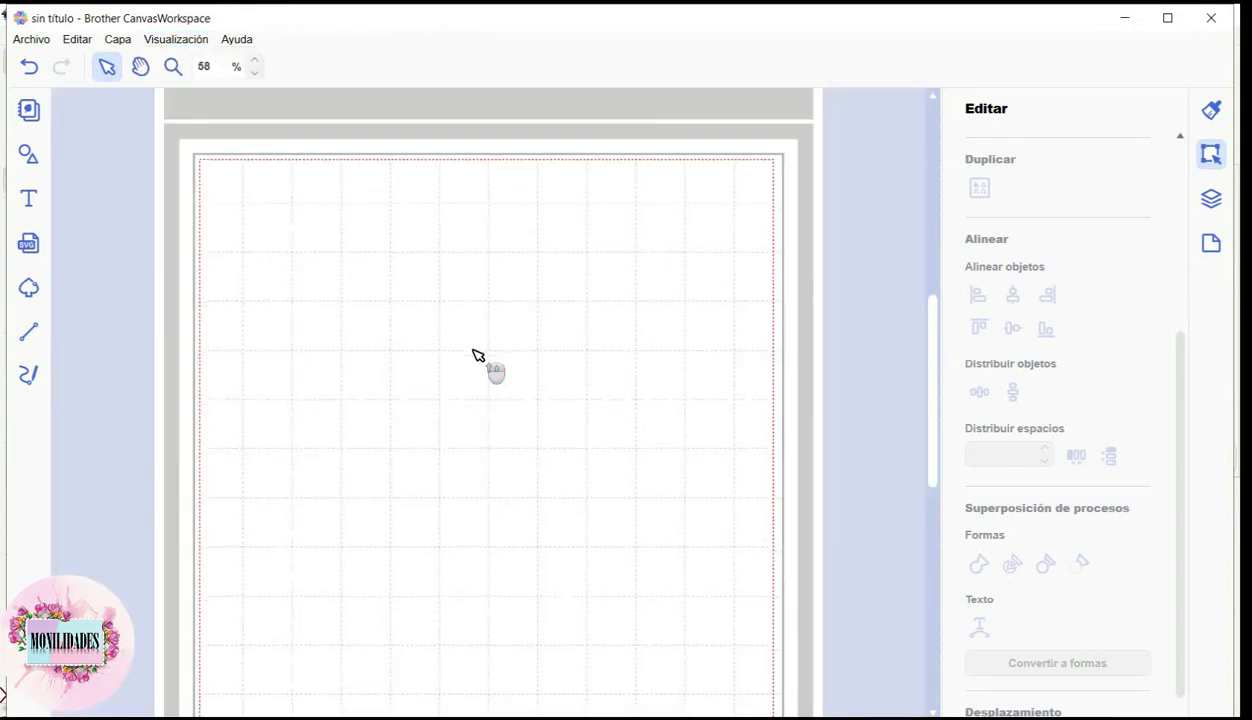
scroll(478, 355, "down", 1)
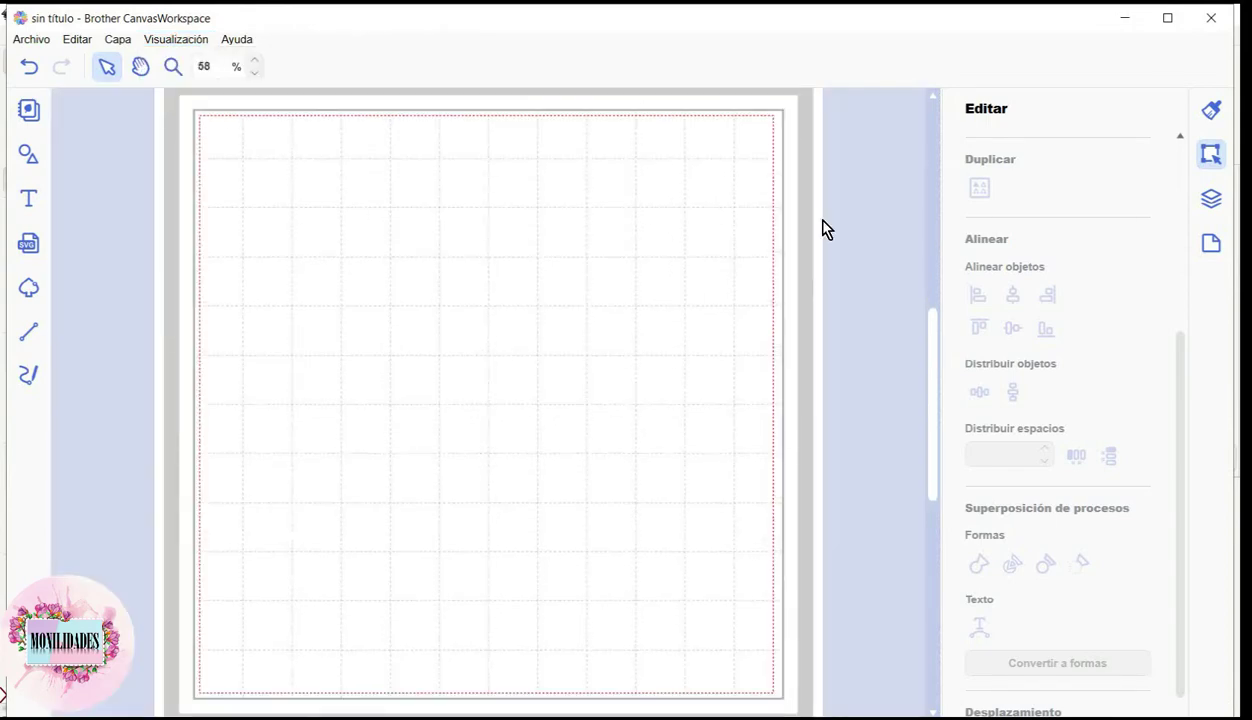
left_click(1168, 20)
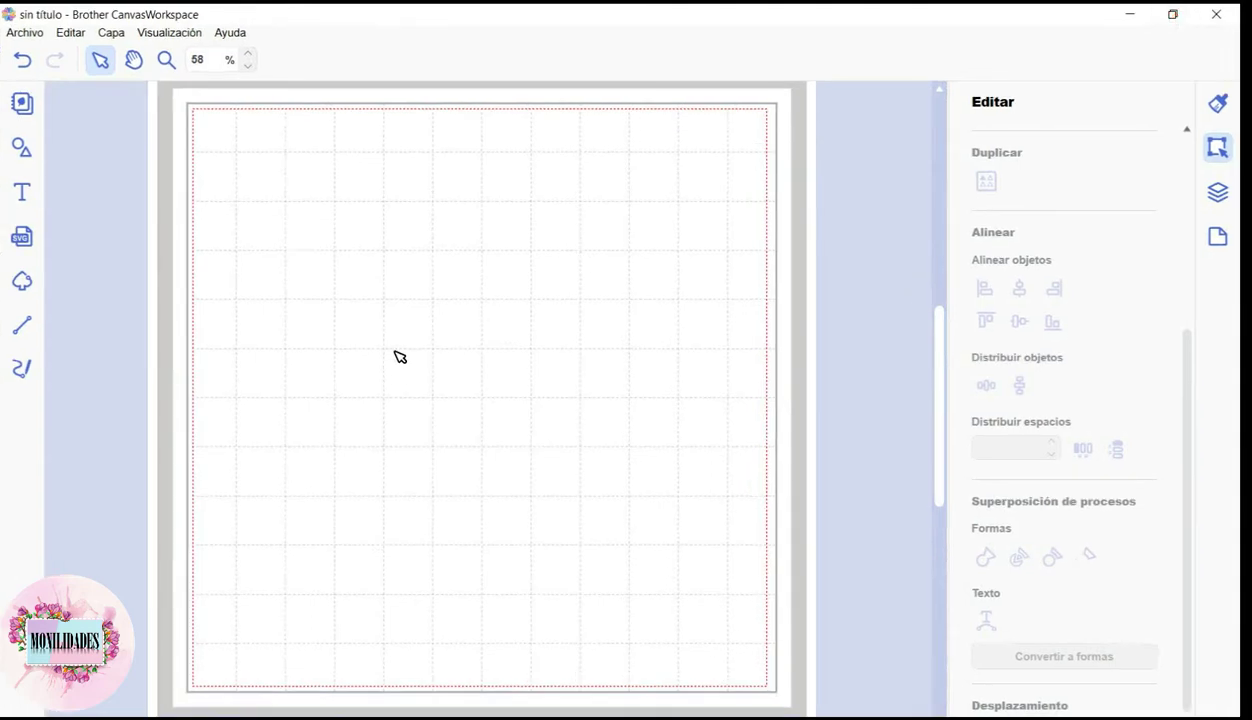
Import the plain SVG bear file from the Desktop folder onto the mat.
left_click(20, 248)
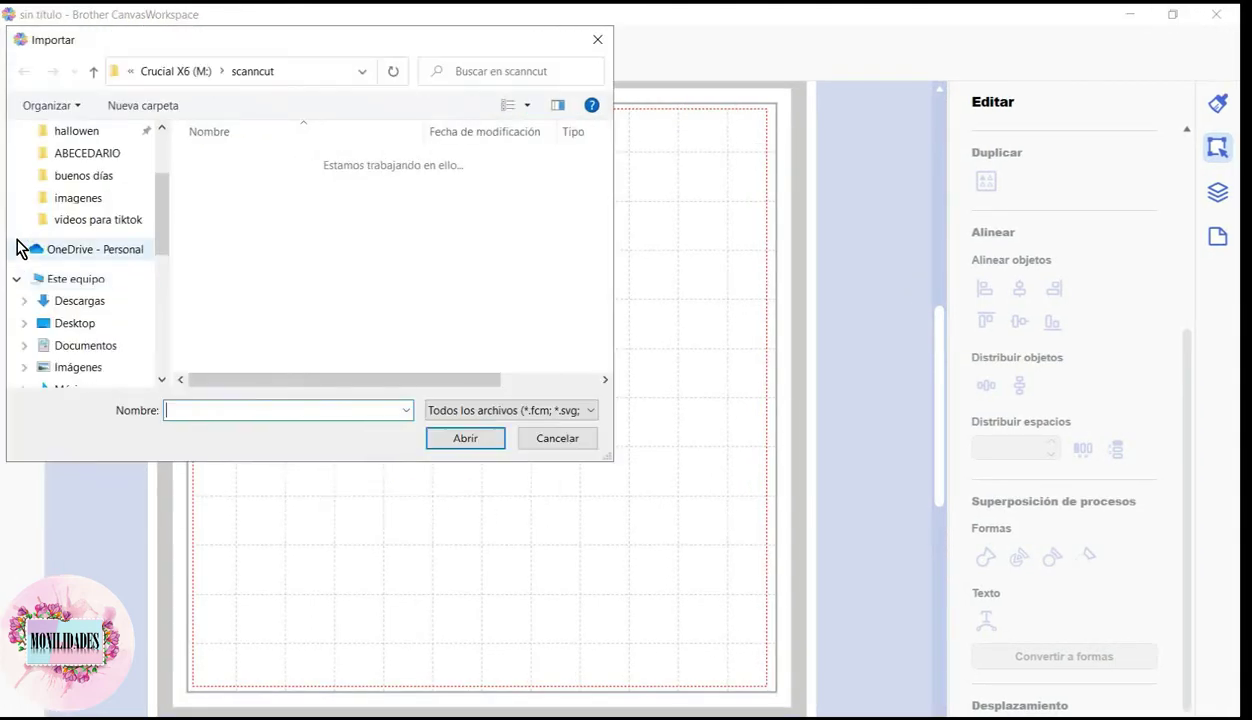
scroll(62, 198, "up", 2)
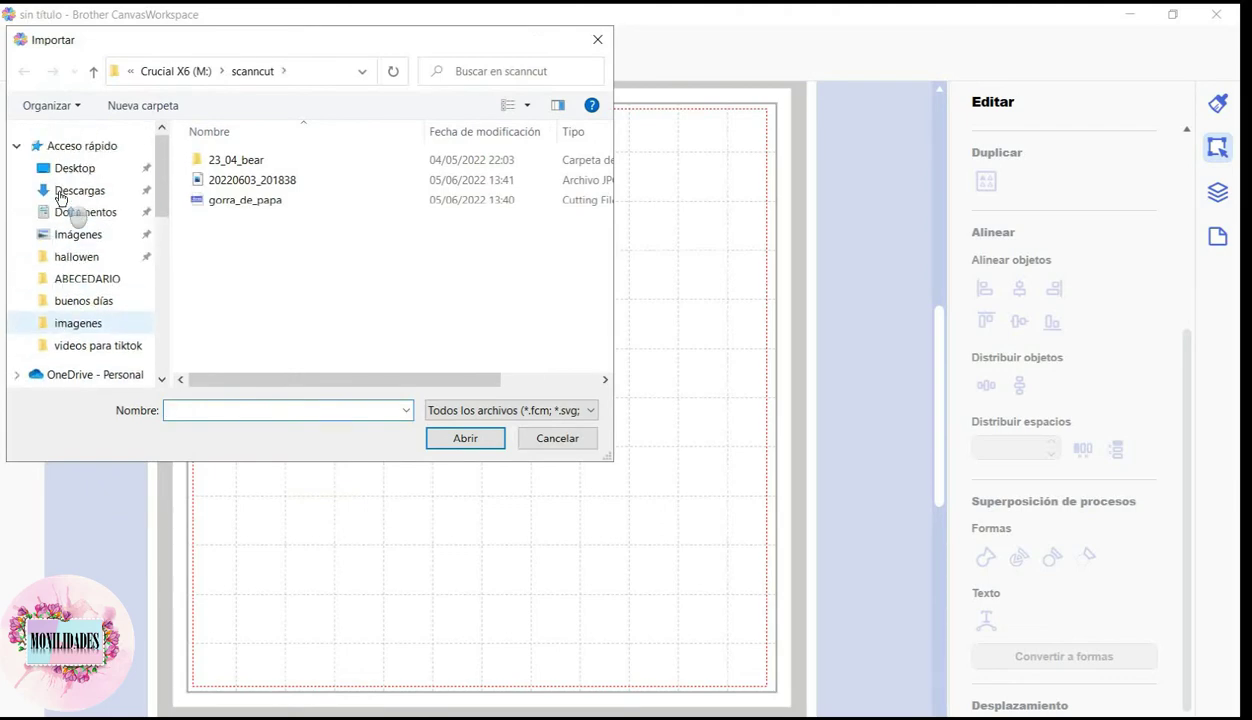
scroll(62, 195, "up", 3)
left_click(62, 170)
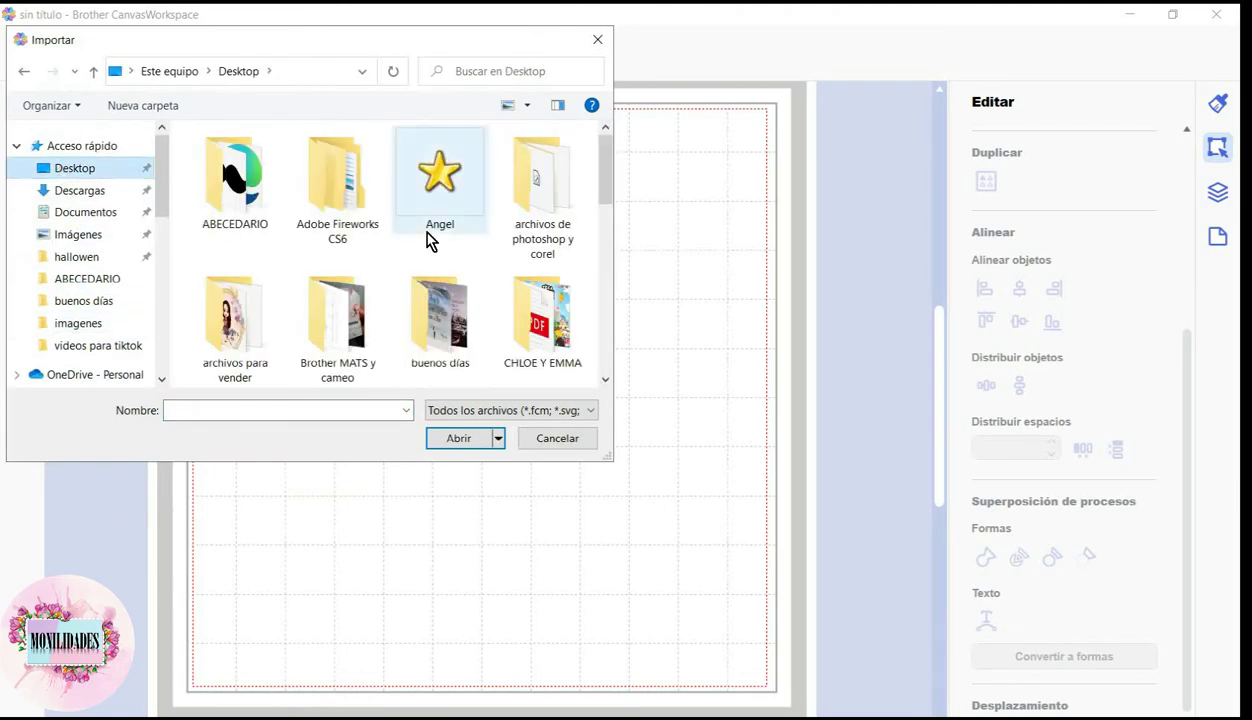
scroll(427, 245, "down", 3)
scroll(427, 250, "down", 5)
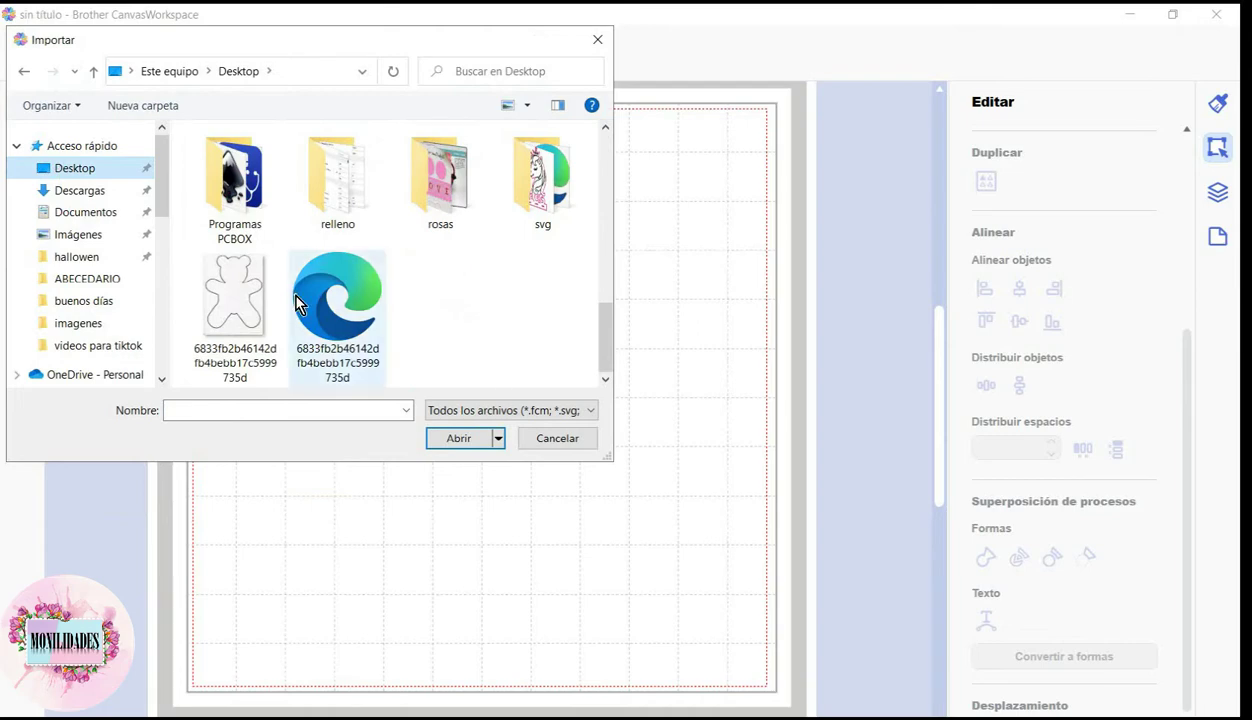
left_click(335, 290)
left_click(459, 440)
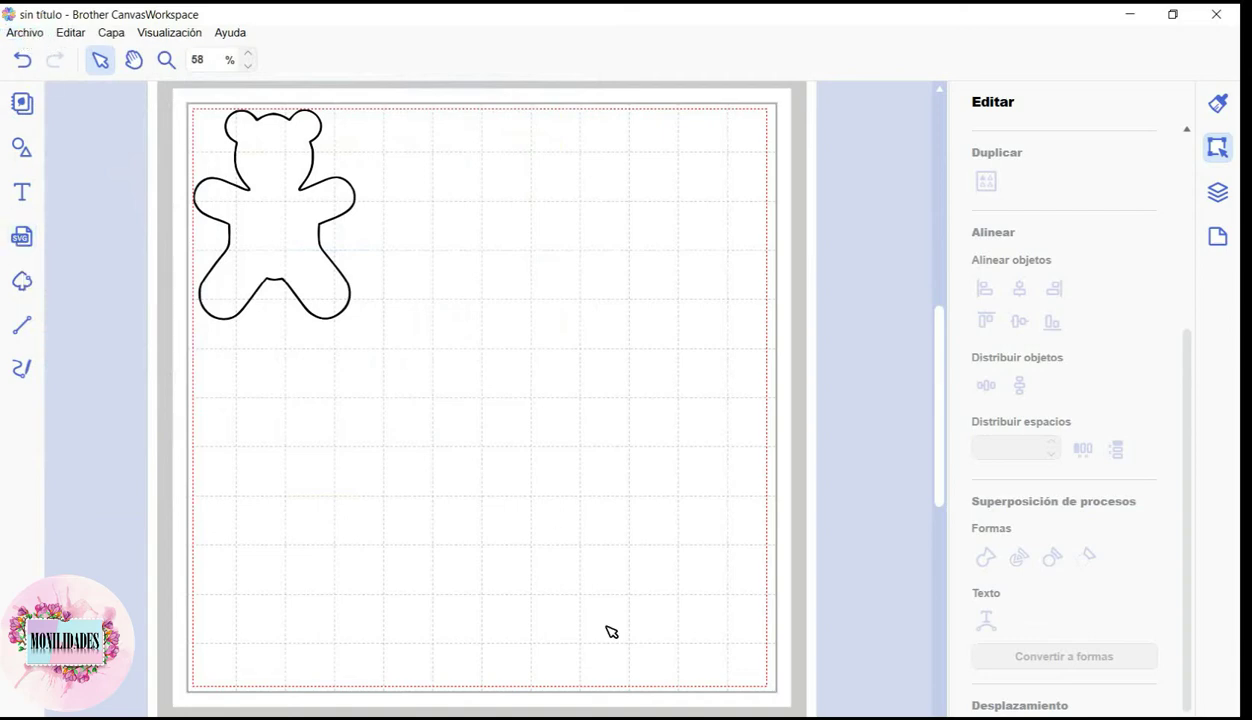
Enlarge the bear proportionally and move it to the middle of the mat.
left_click(333, 254)
mouse_move(358, 323)
left_mouse_down()
mouse_move(570, 525)
mouse_move(565, 594)
left_mouse_up()
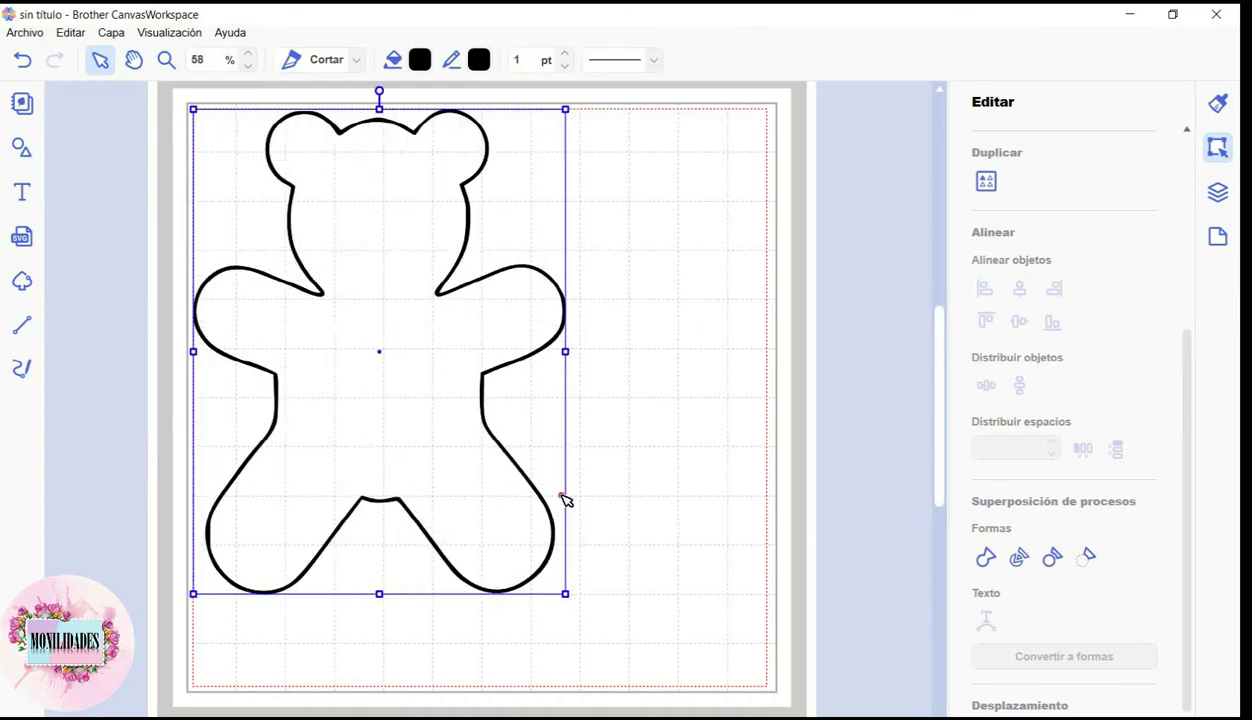
left_click(490, 380)
left_click(500, 388)
left_click_drag(481, 368, 585, 445)
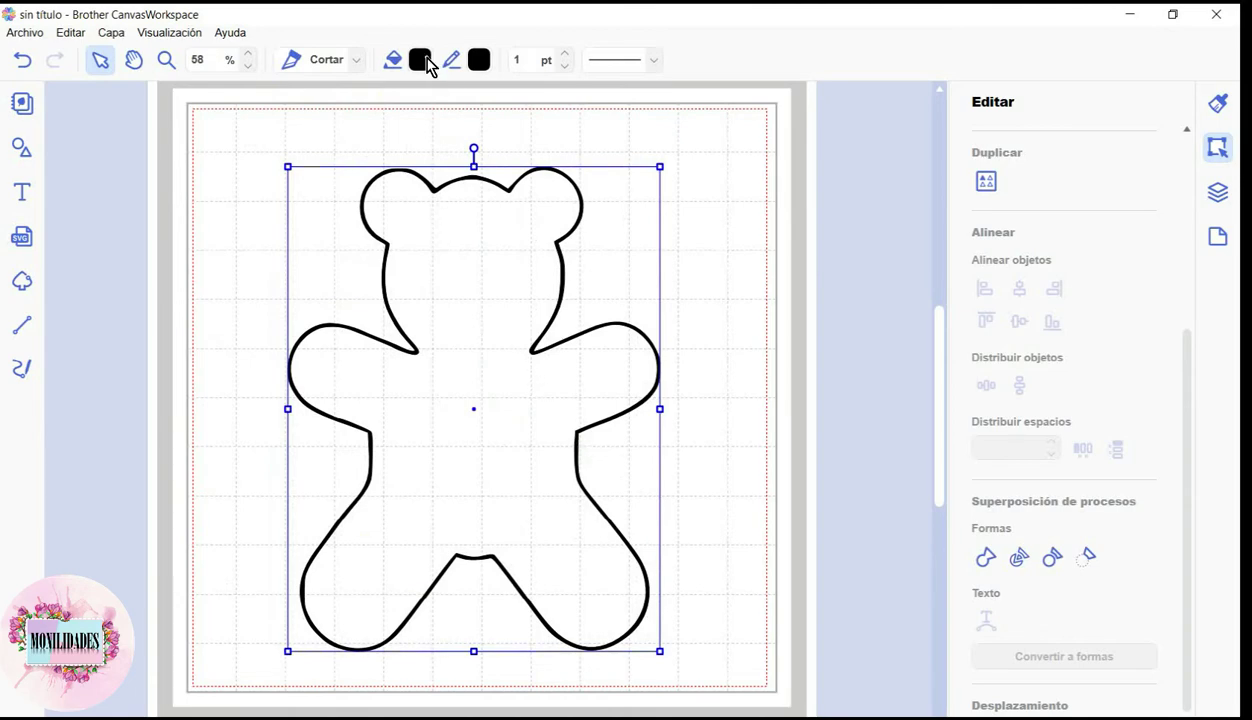
Set the bear's fill colour to Transparent and zoom in slightly.
left_click(421, 60)
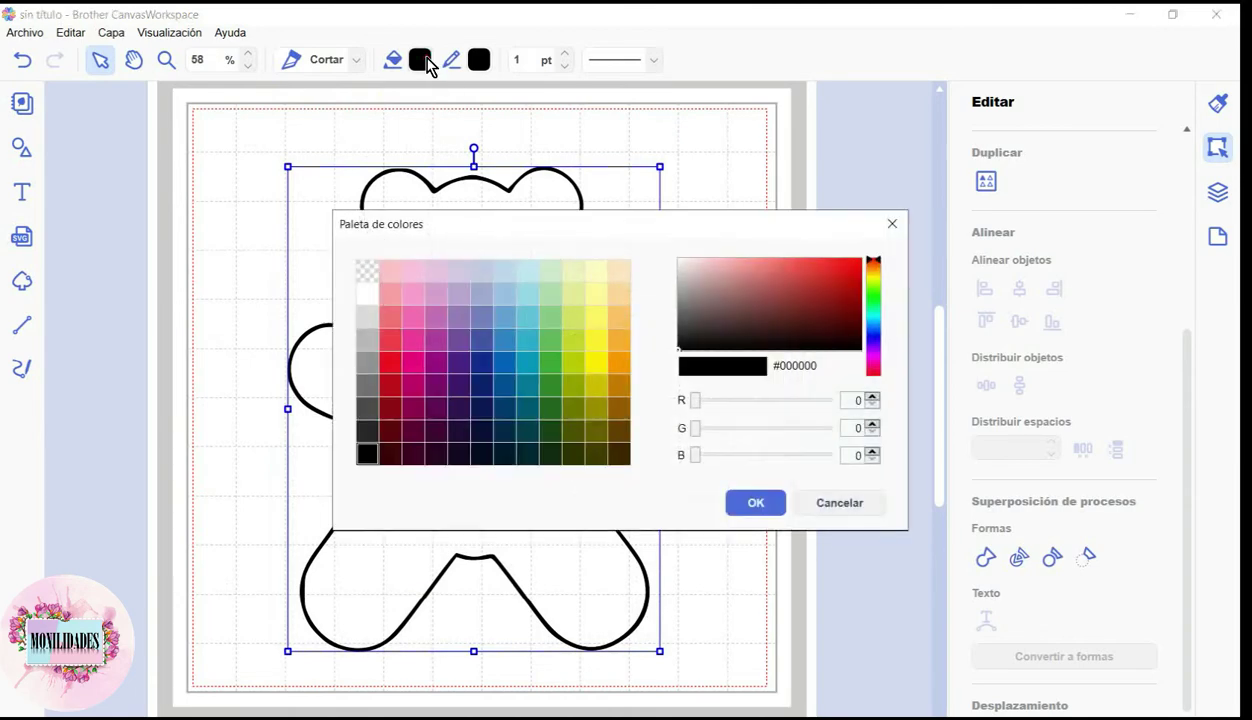
left_click(368, 271)
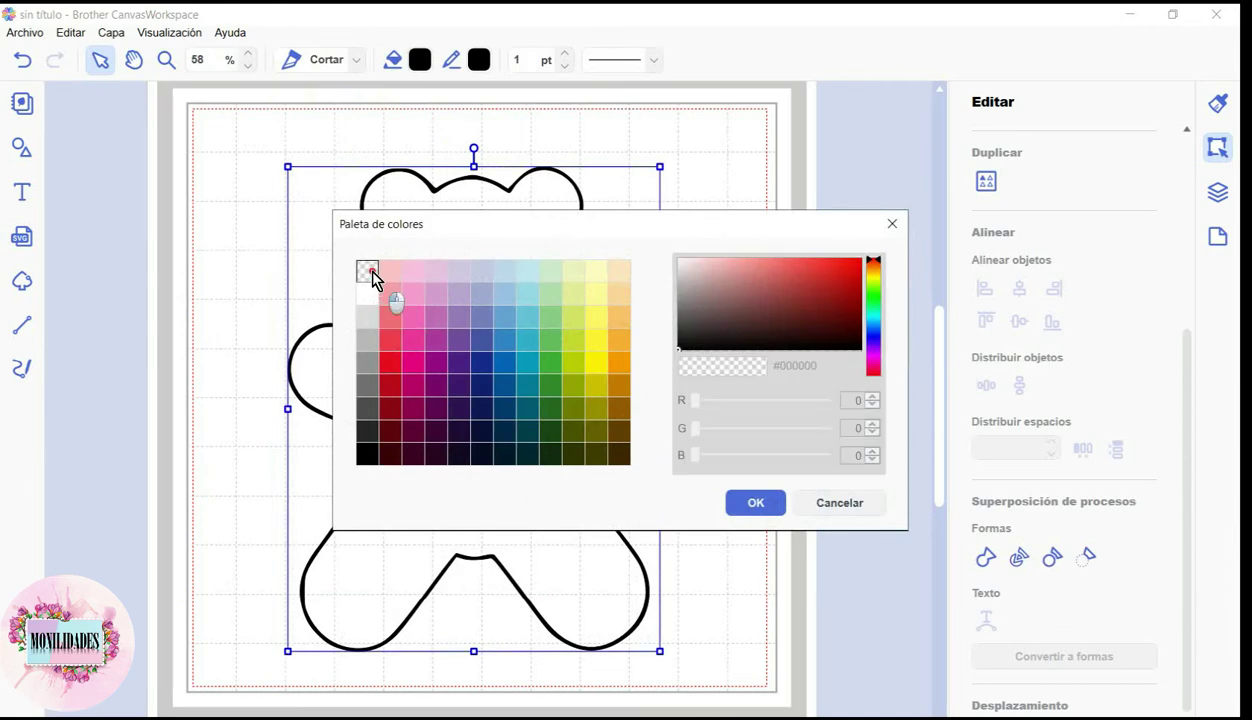
left_click(758, 504)
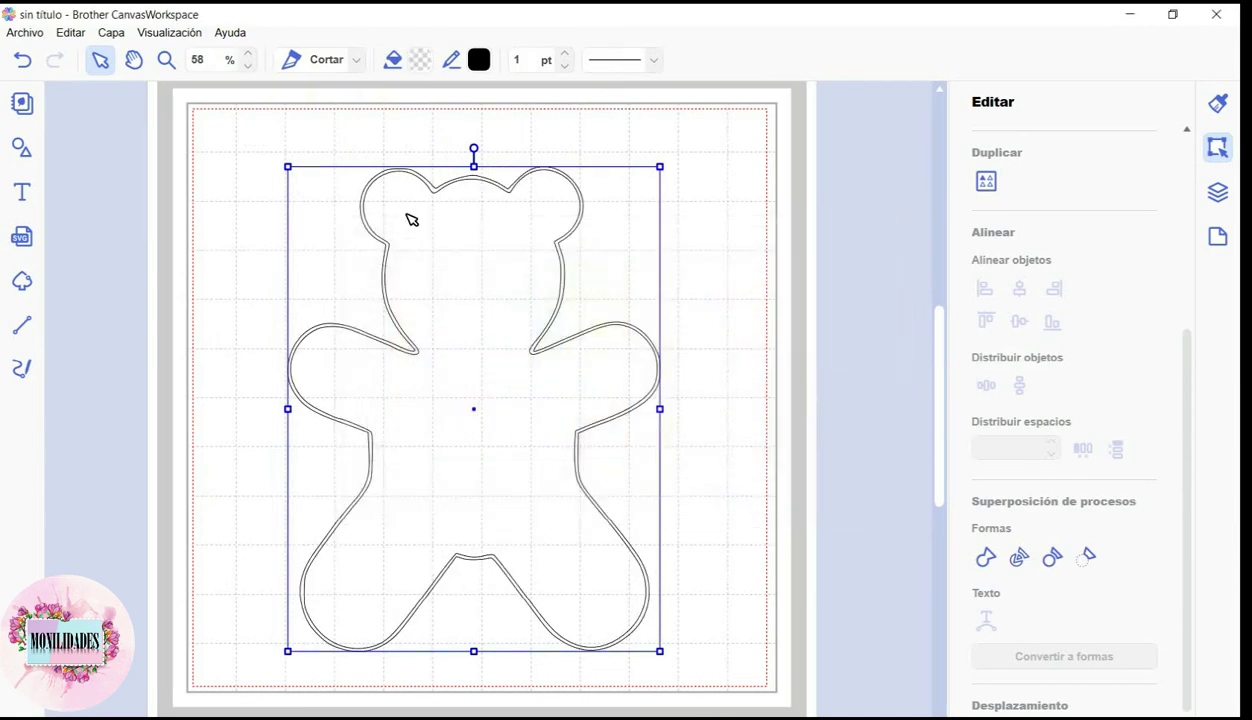
left_click(248, 52)
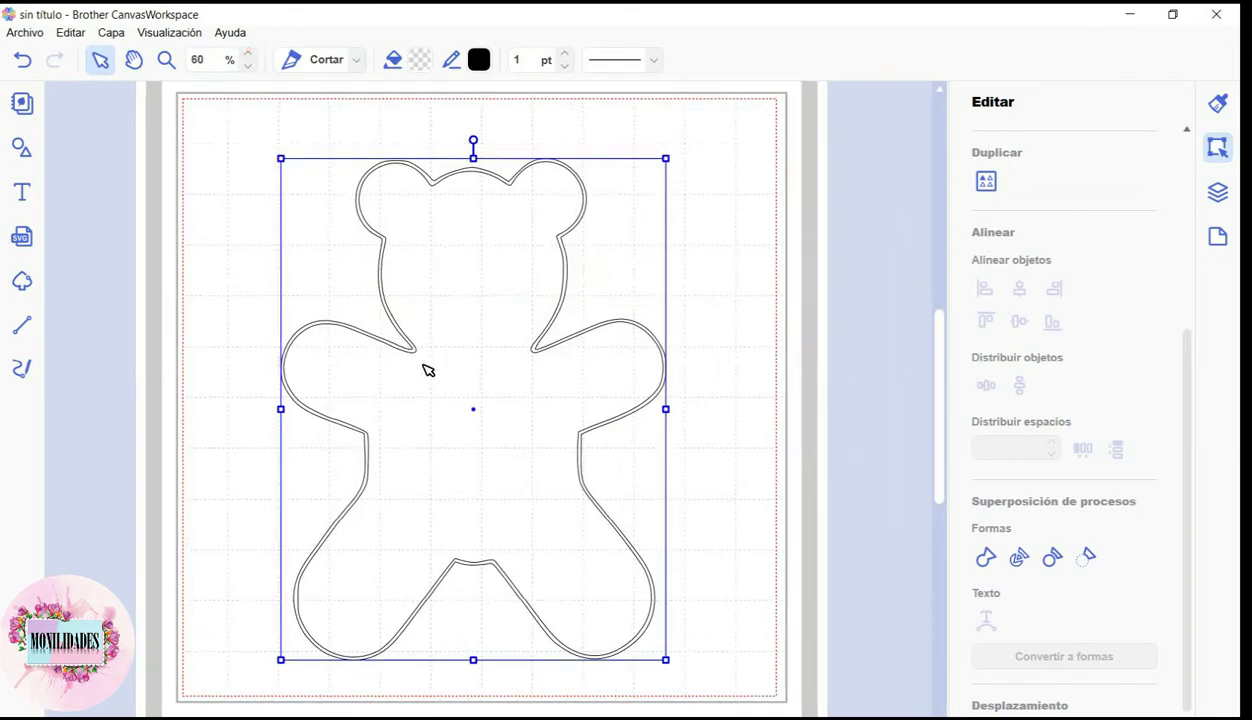
Add a square, reshape it into a thin tall strip, and place it on the bear's centre.
left_click(22, 150)
left_click(127, 180)
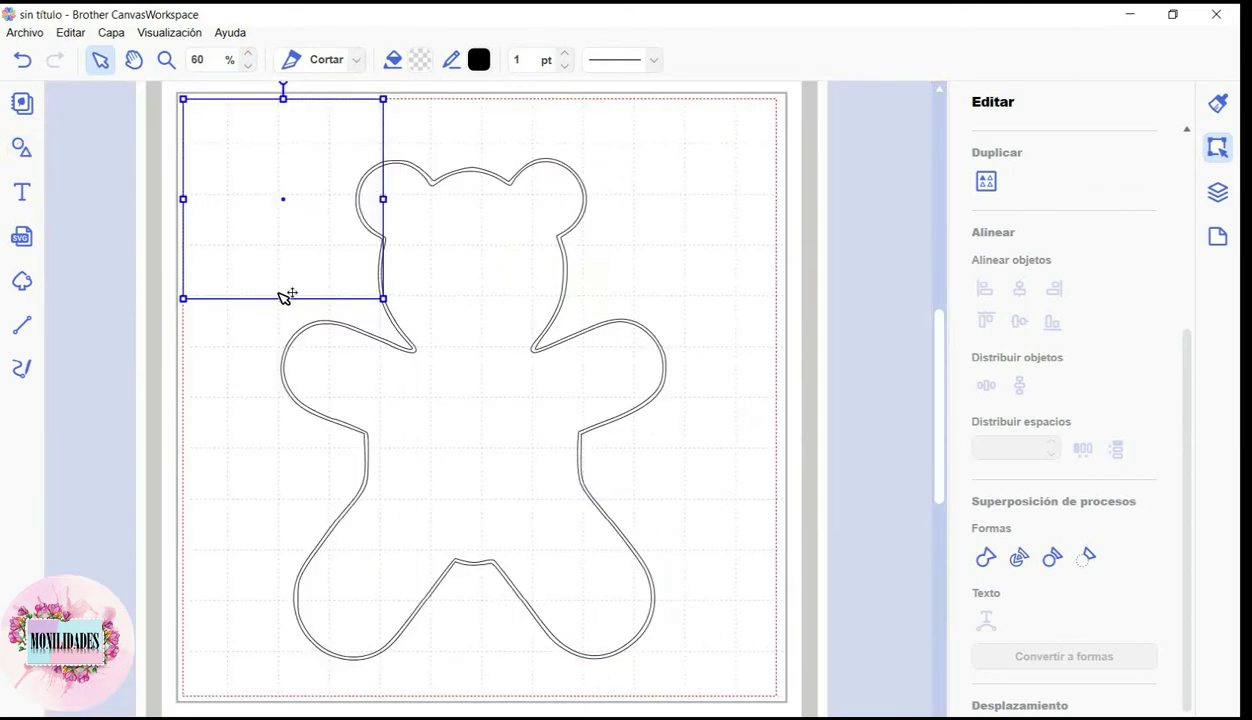
left_click_drag(283, 298, 283, 593)
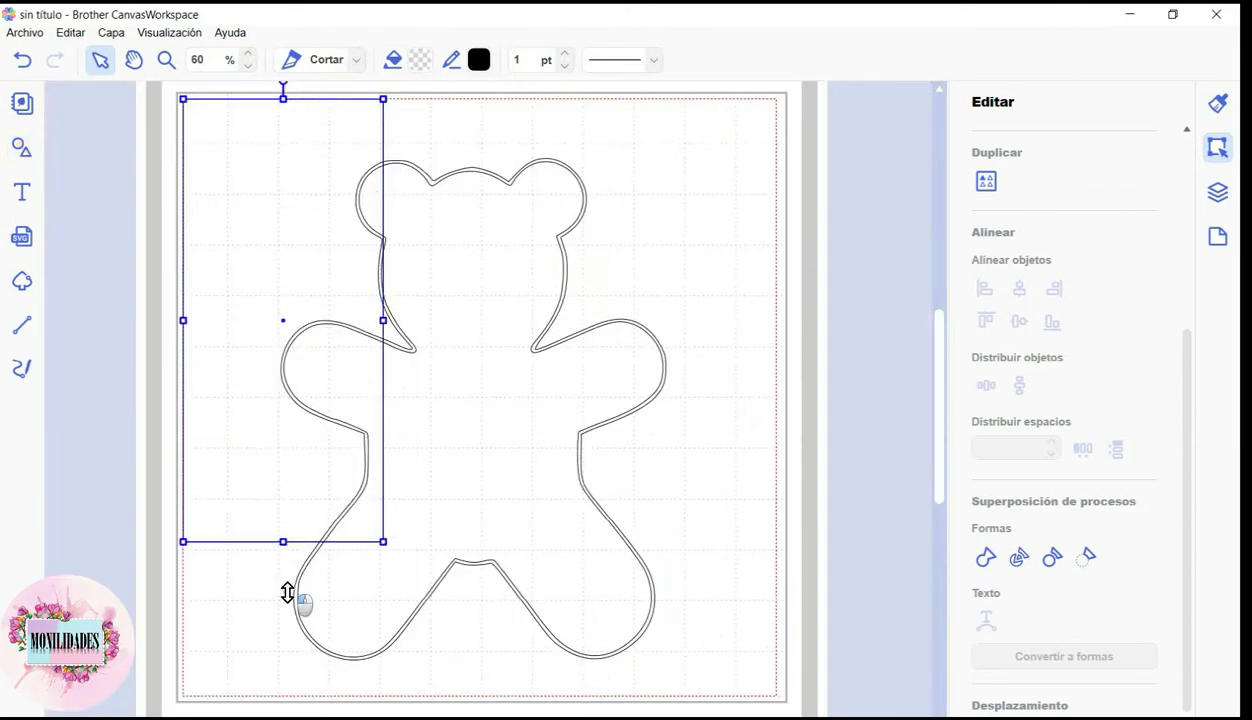
left_click_drag(381, 344, 189, 395)
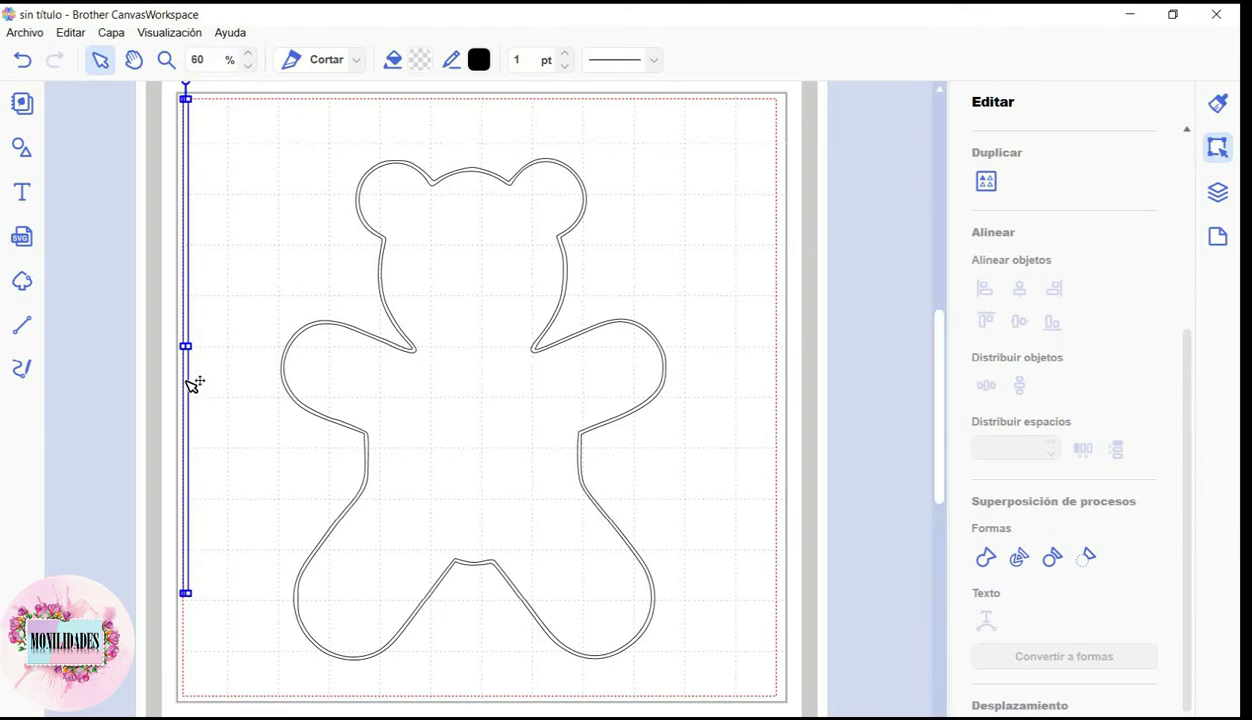
mouse_move(195, 373)
left_mouse_down()
mouse_move(495, 467)
mouse_move(482, 409)
left_mouse_up()
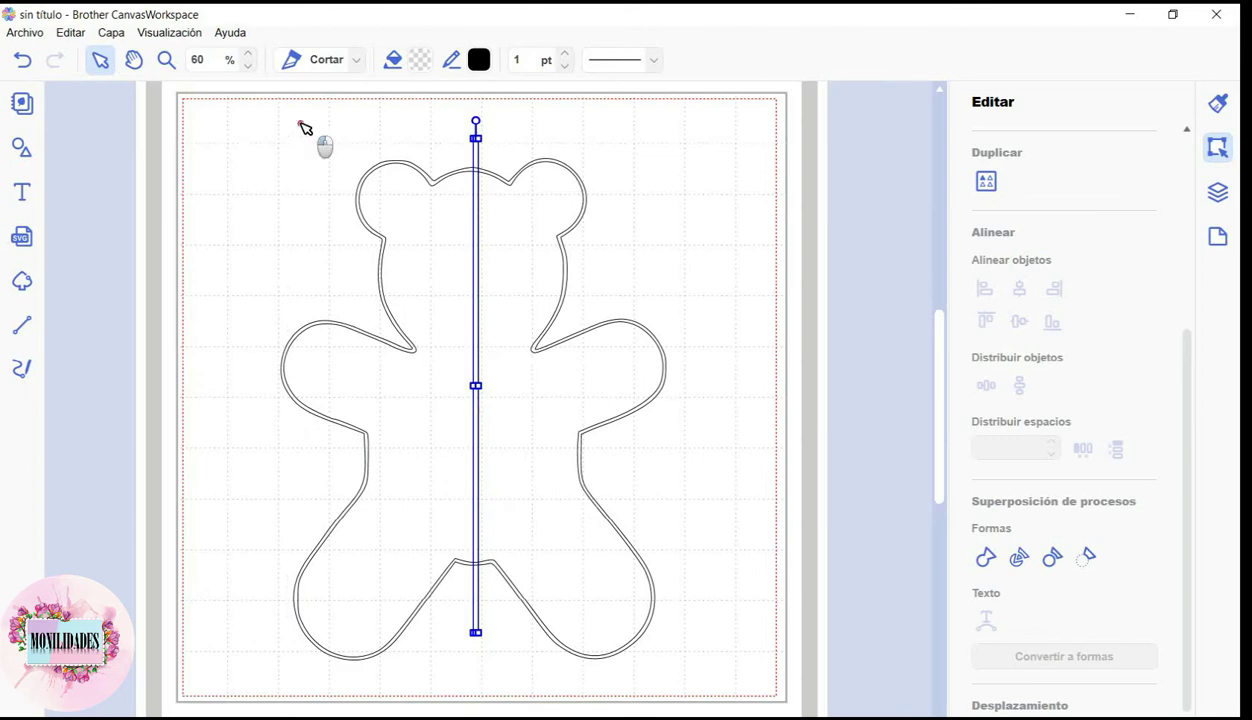
Select the bear and strip together and apply Eliminar superpuestas.
left_click_drag(307, 126, 628, 514)
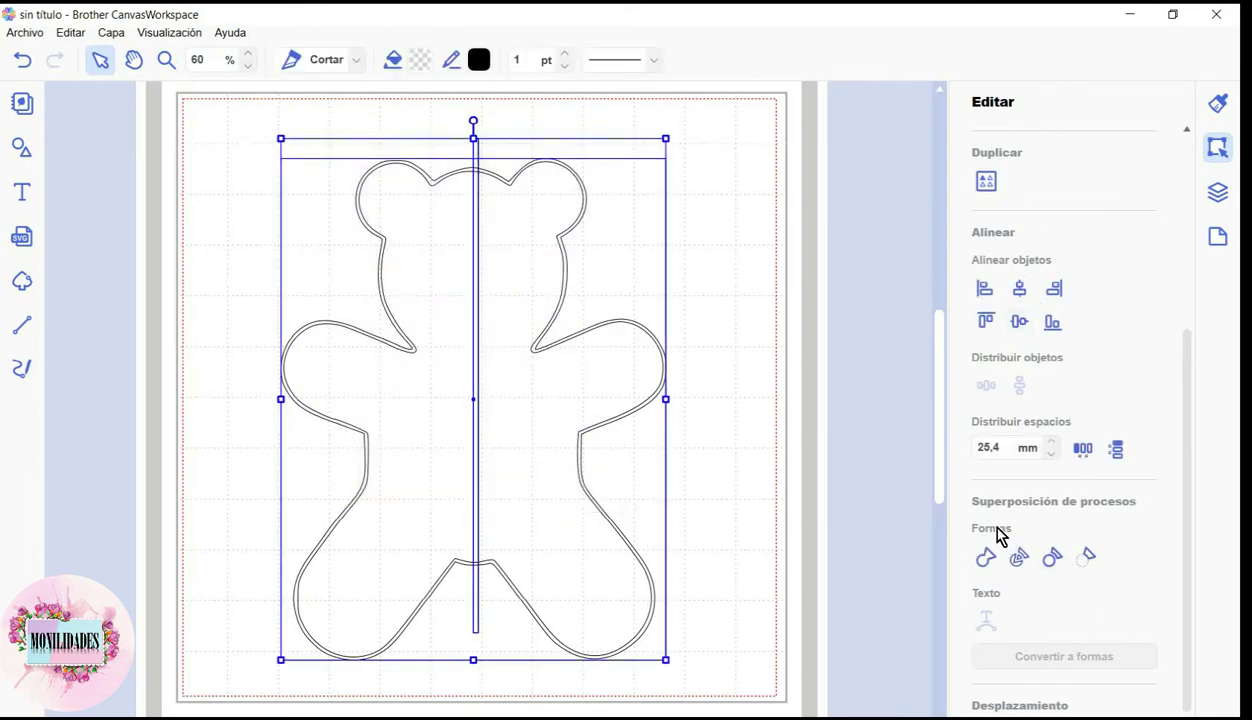
left_click(1060, 565)
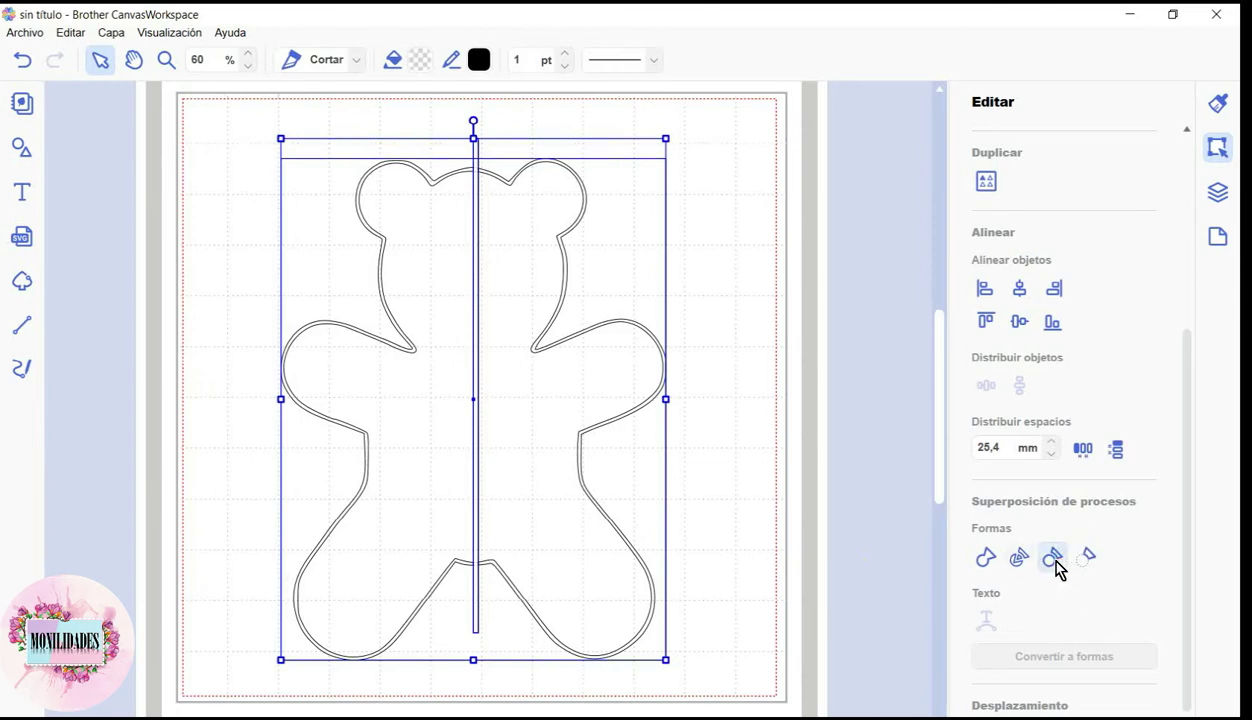
left_click(768, 463)
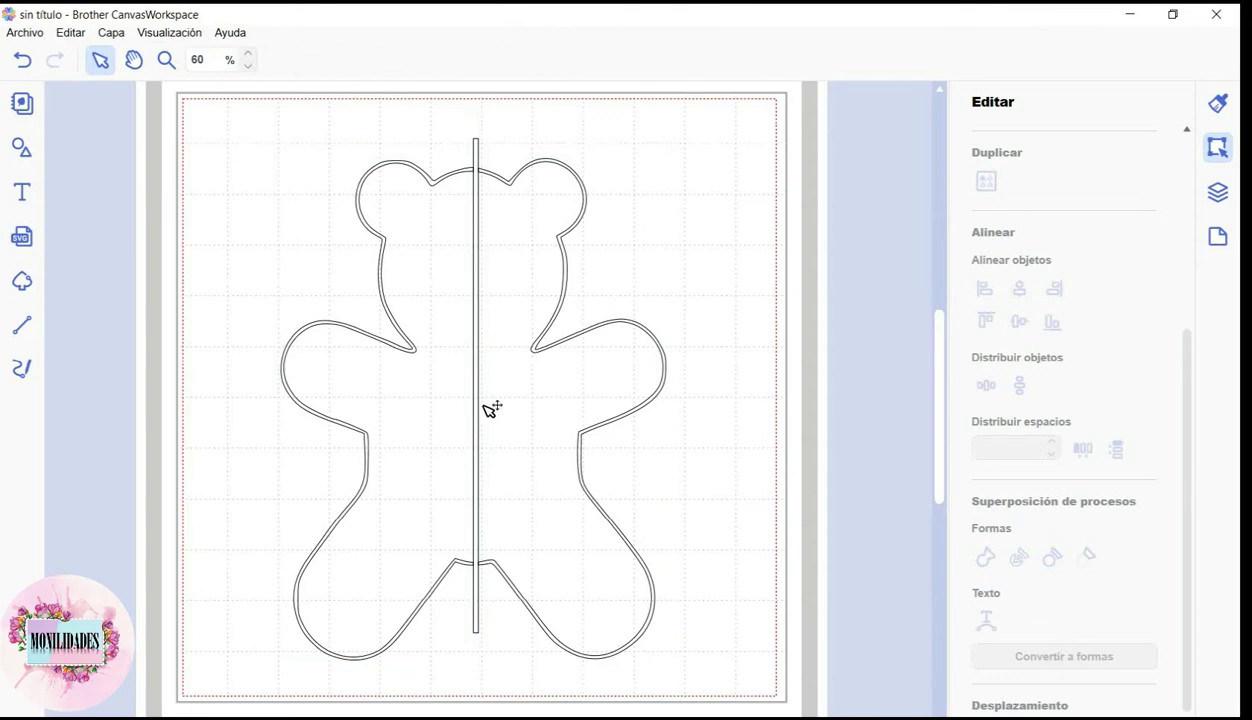
Move the vertical strip onto the bear's left arm and duplicate it.
left_click_drag(477, 409, 720, 414)
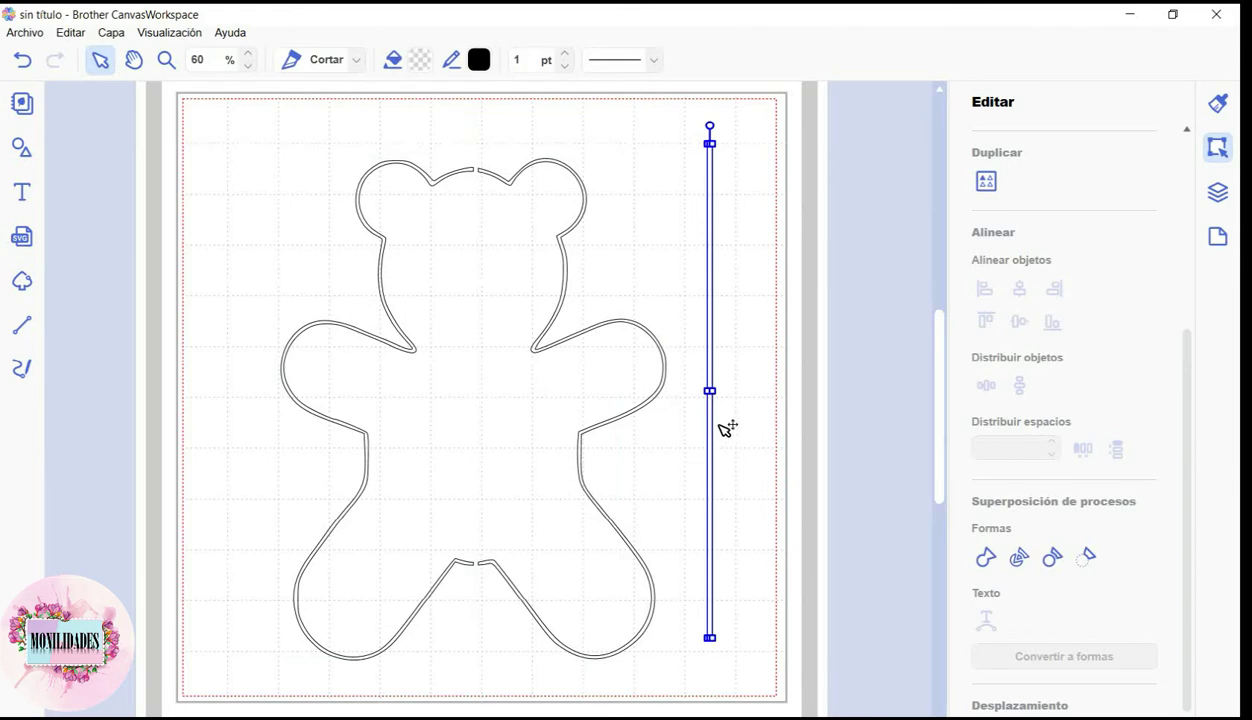
mouse_move(720, 424)
left_mouse_down()
mouse_move(316, 345)
mouse_move(305, 314)
mouse_move(249, 413)
left_mouse_up()
right_click(249, 413)
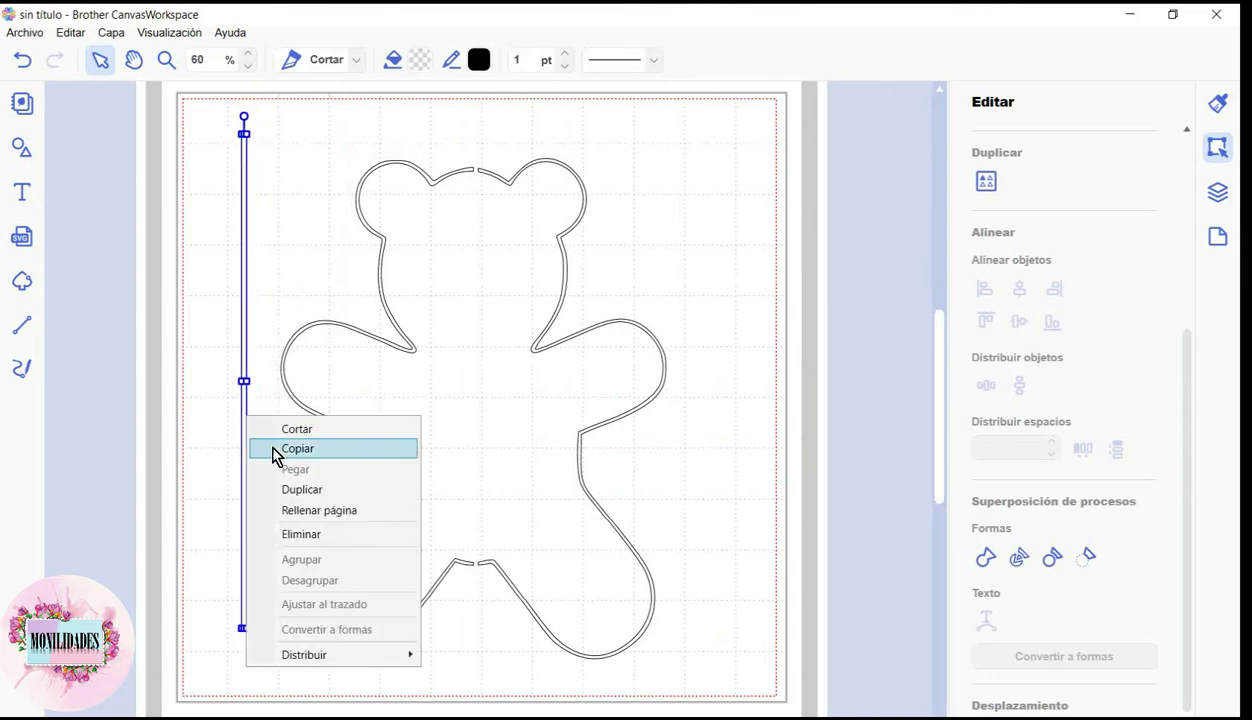
left_click(292, 488)
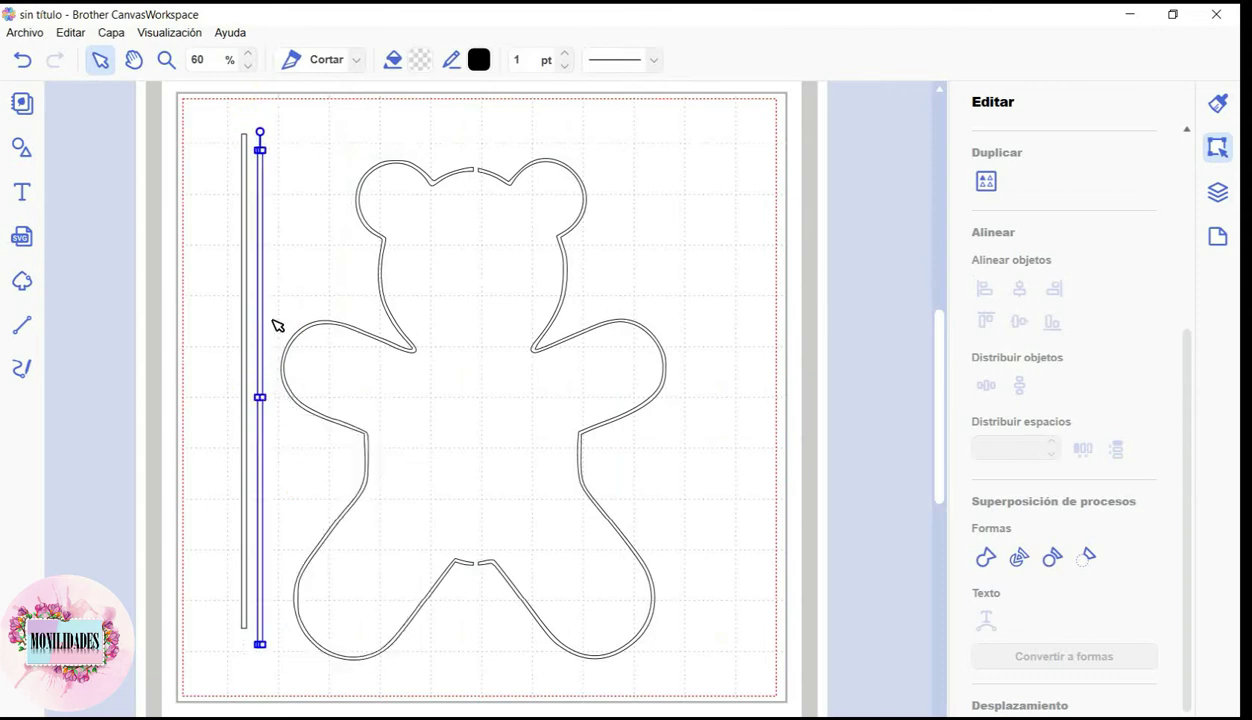
Place the two strips over the bear's left and right sides and subtract them from the outline.
mouse_move(262, 323)
left_mouse_down()
mouse_move(643, 413)
mouse_move(662, 385)
mouse_move(598, 409)
left_mouse_up()
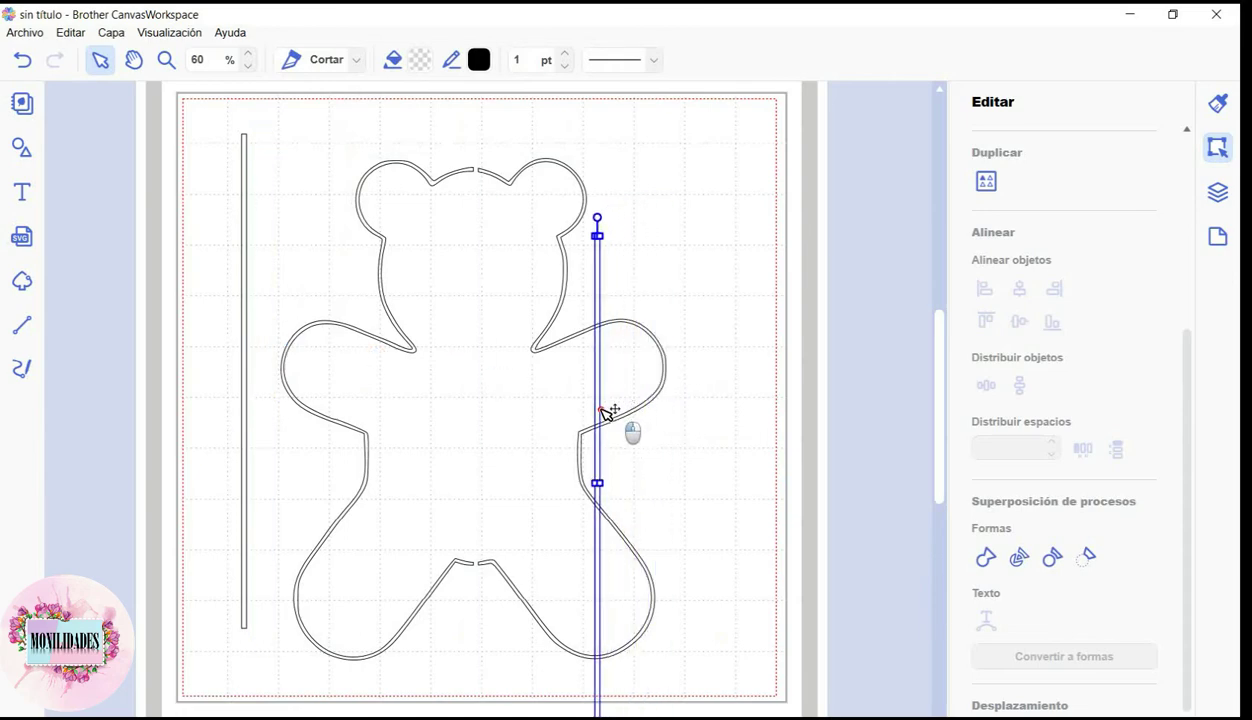
left_click(762, 577)
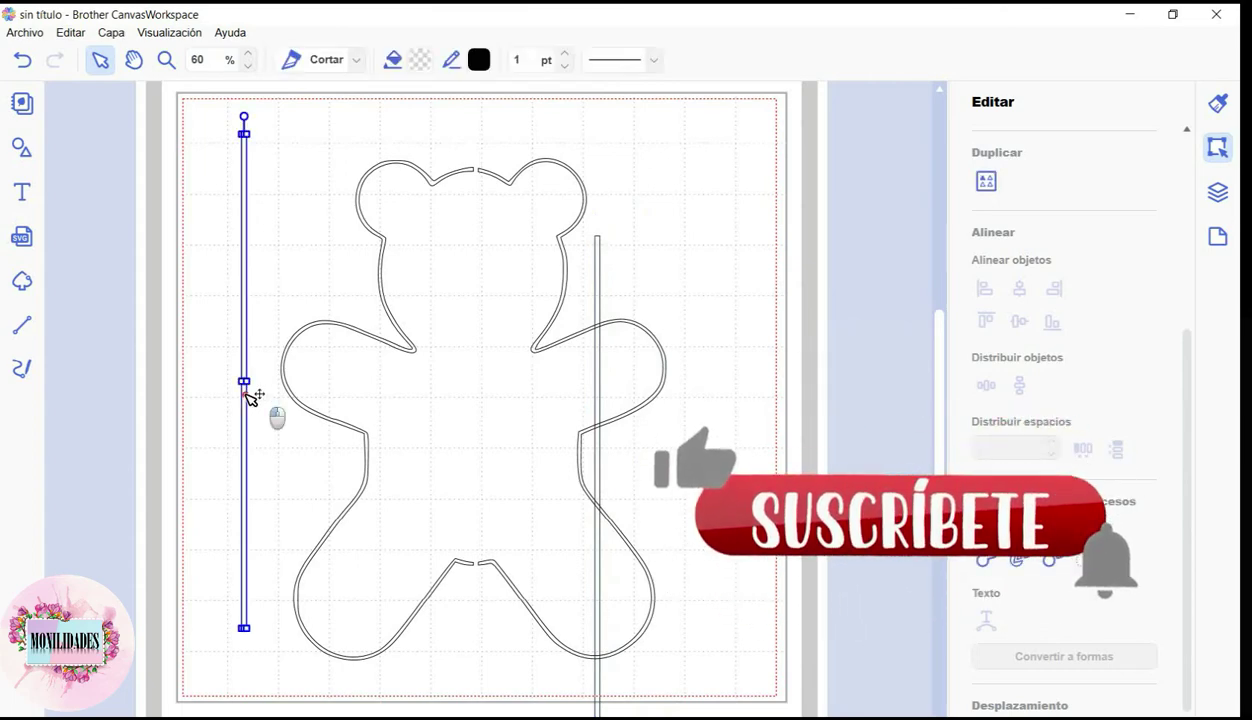
mouse_move(242, 395)
left_mouse_down()
mouse_move(345, 438)
mouse_move(374, 501)
left_mouse_up()
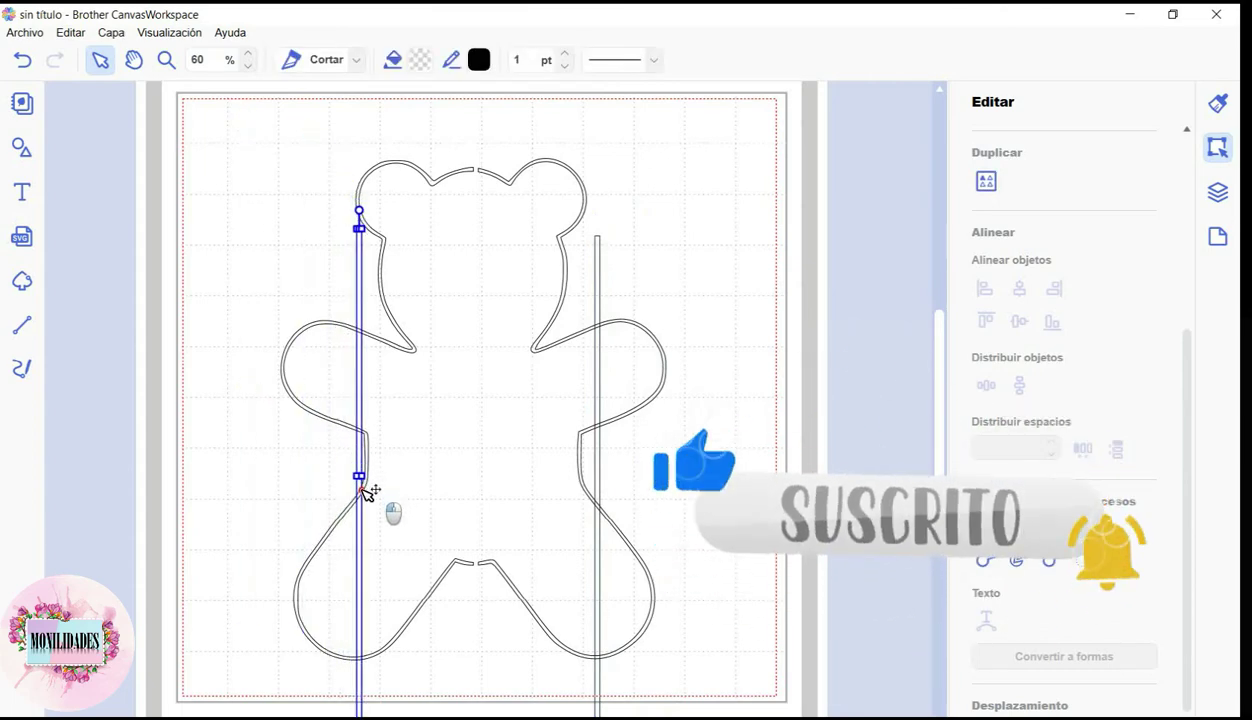
left_click_drag(803, 634, 266, 237)
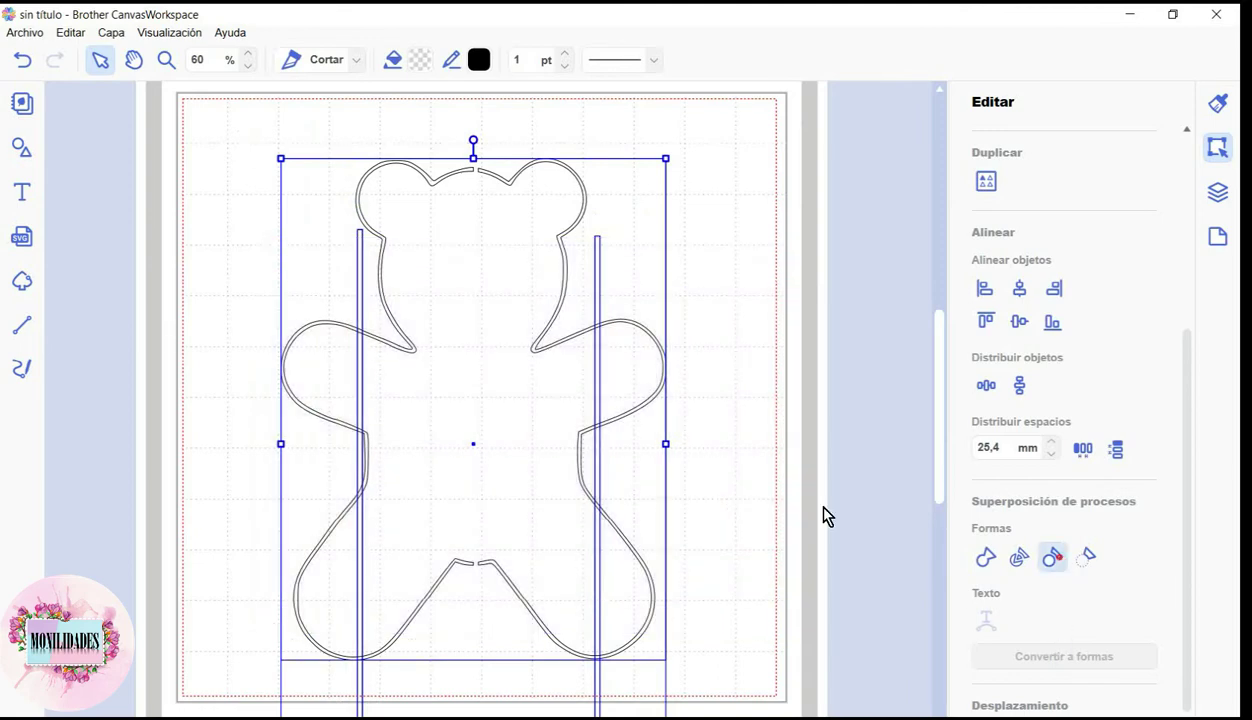
left_click(733, 477)
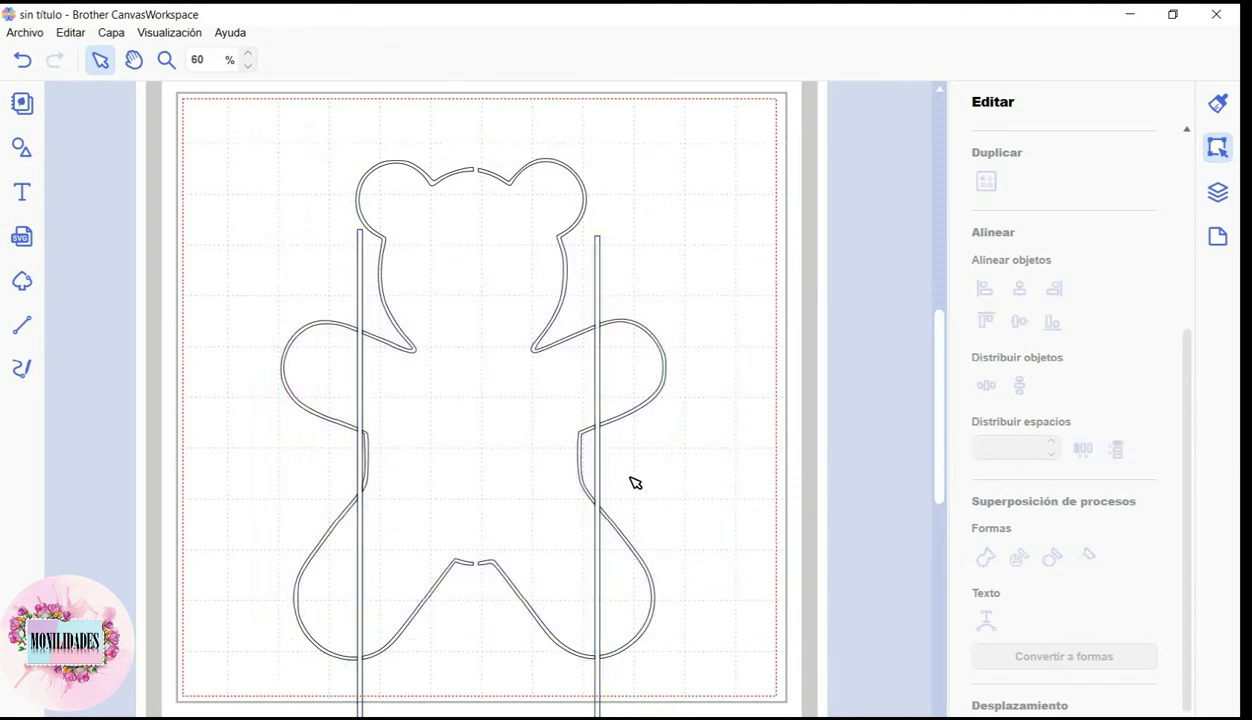
Move both strips off the bear, then widen, shorten and raise the left strip.
left_click_drag(607, 461, 773, 461)
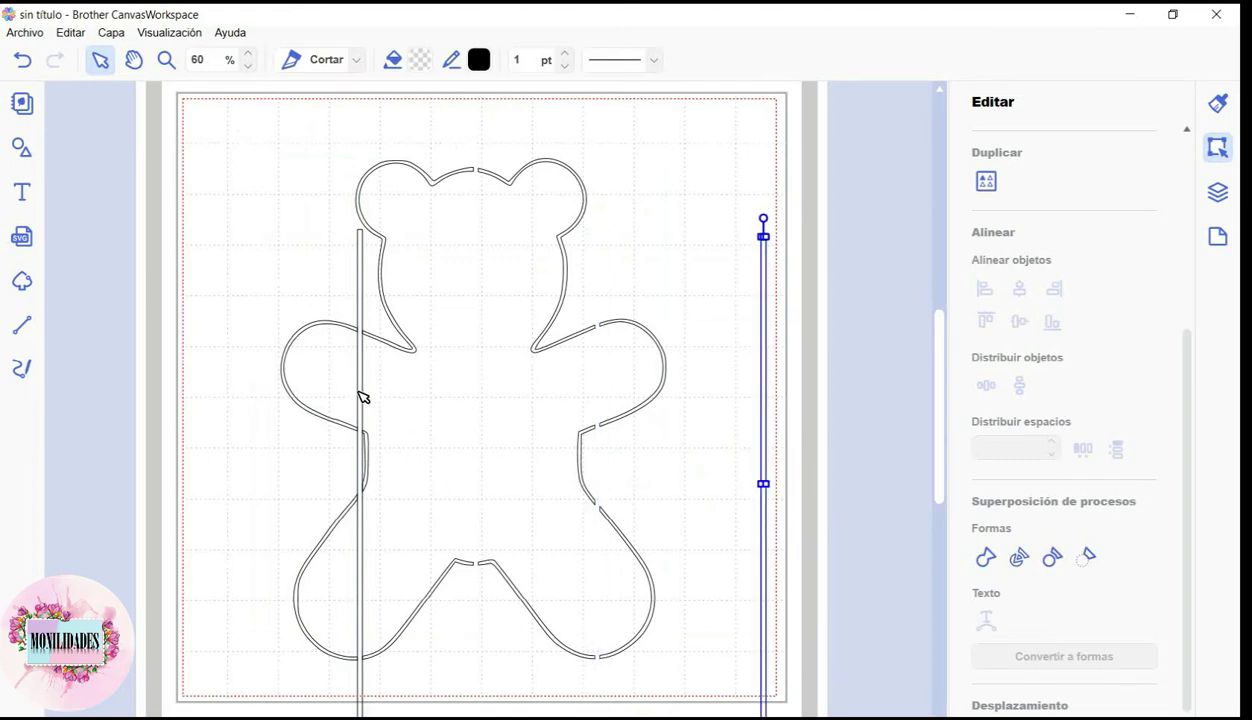
left_click_drag(362, 397, 220, 397)
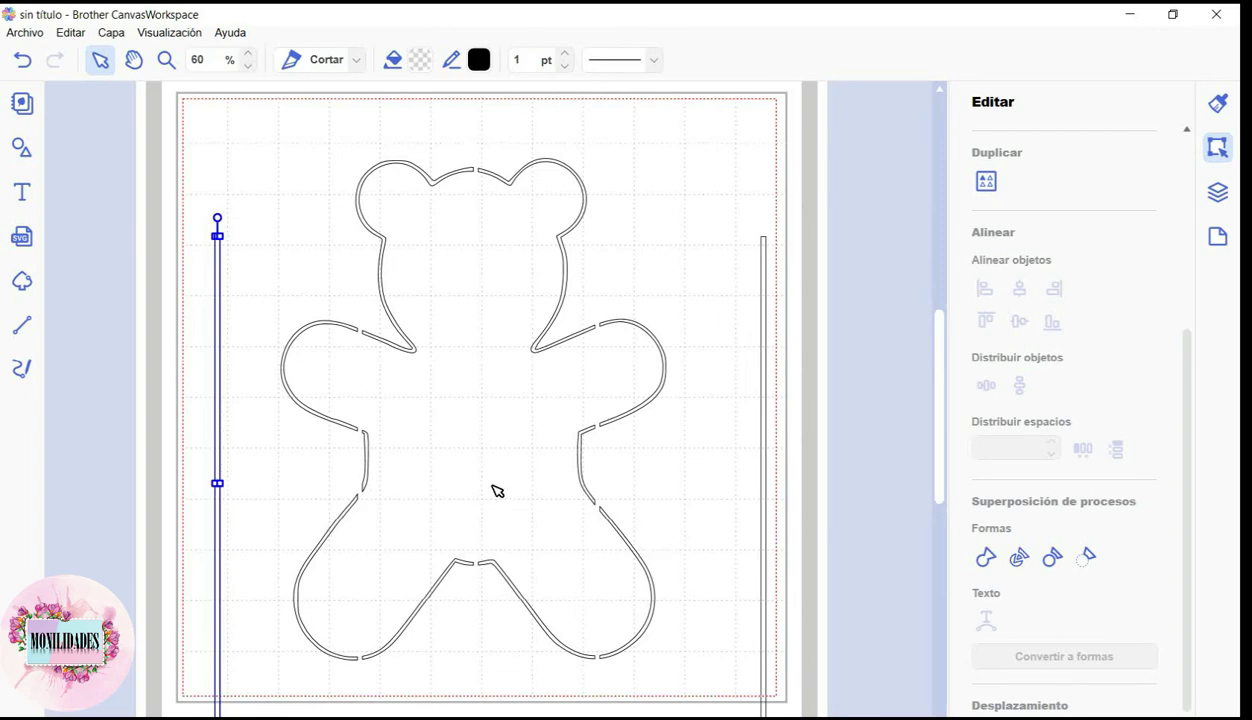
double_click(219, 359)
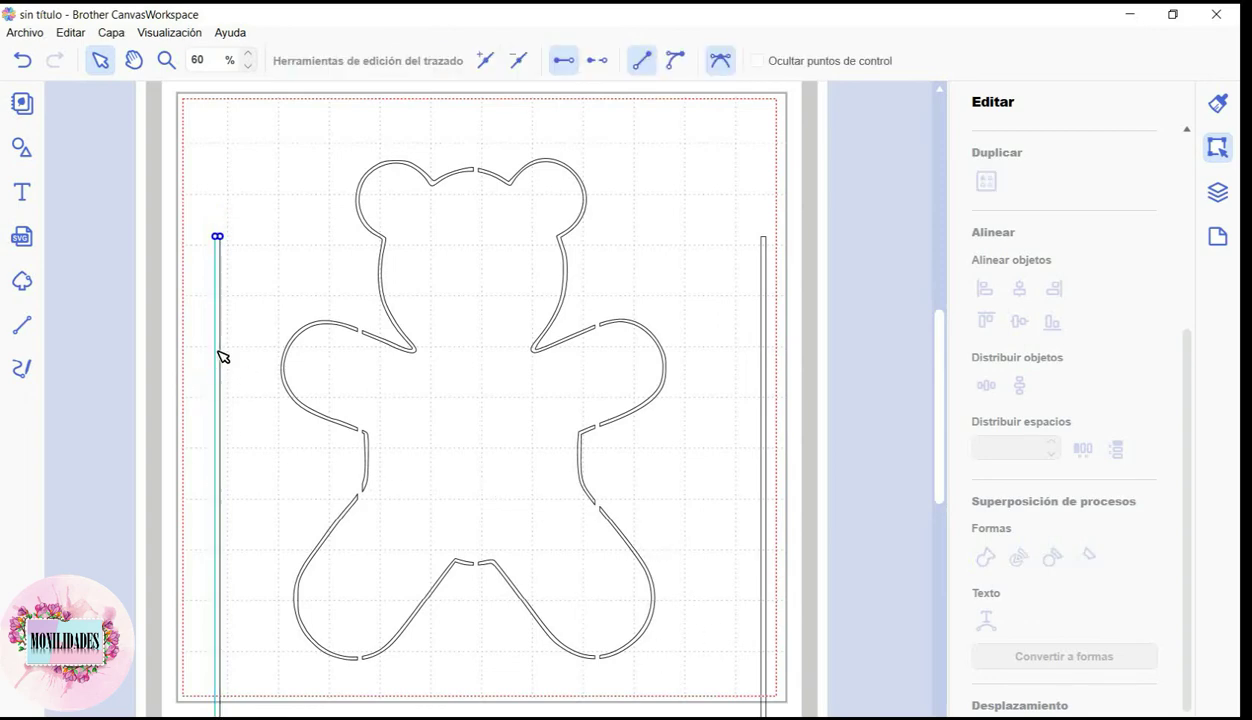
left_click(262, 298)
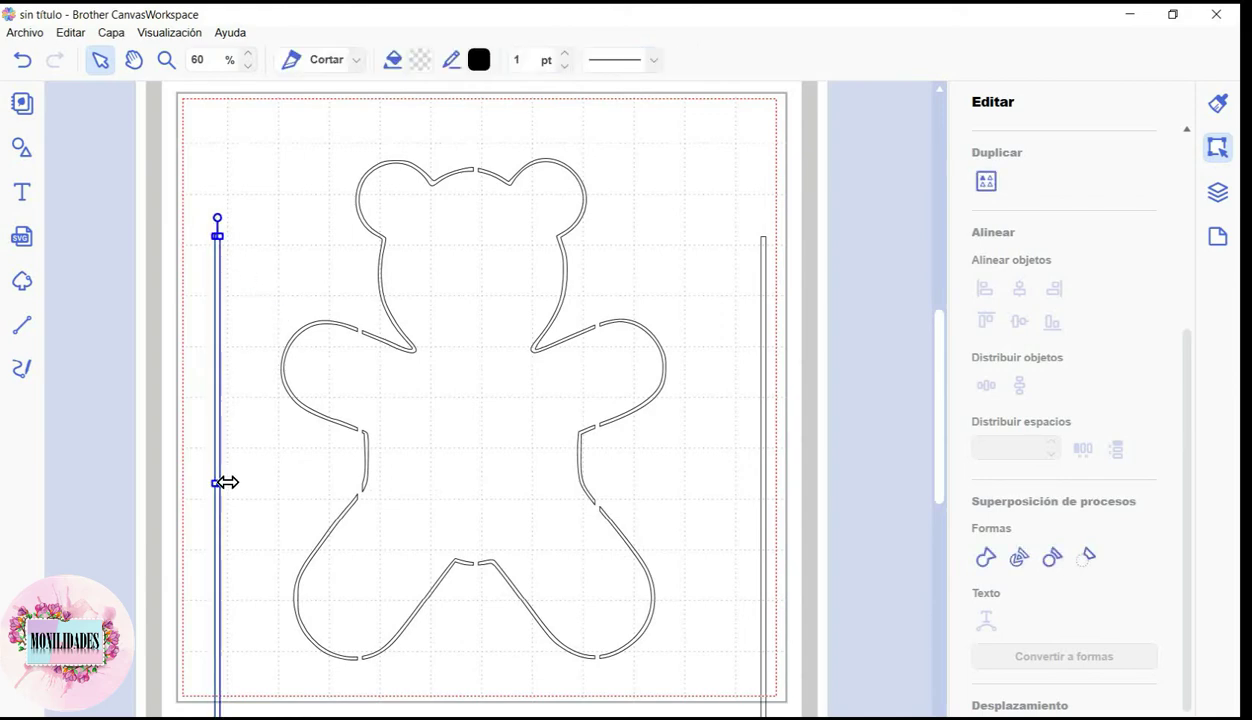
left_click_drag(217, 483, 277, 483)
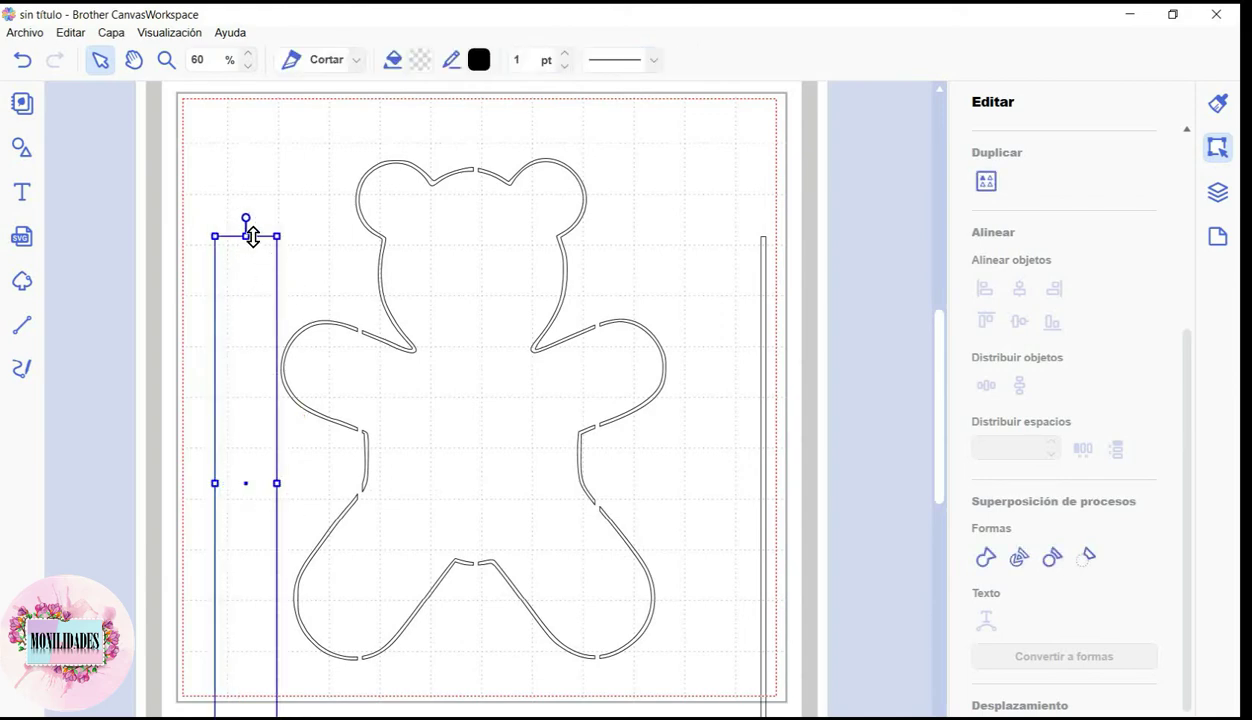
left_click_drag(252, 237, 252, 420)
mouse_move(265, 503)
left_mouse_down()
mouse_move(271, 390)
mouse_move(249, 201)
left_mouse_up()
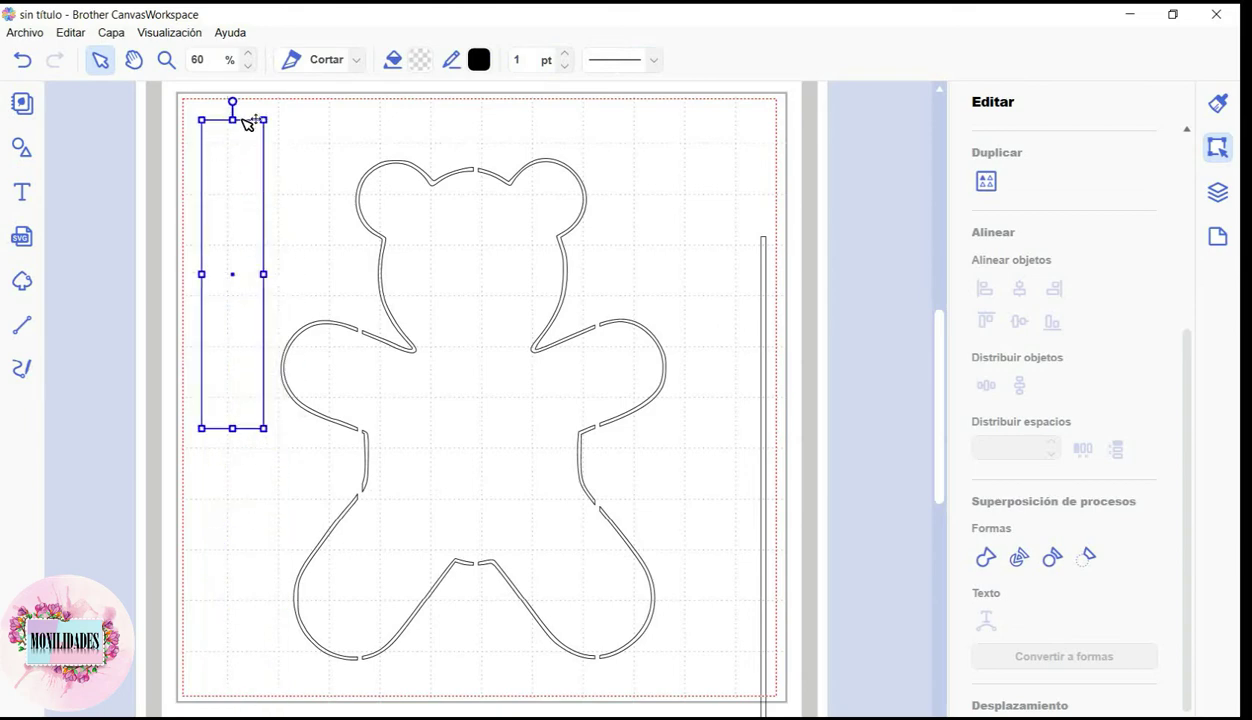
Make the bar a thin slanted line across the left ear and cut it from the outline.
left_click_drag(233, 119, 233, 171)
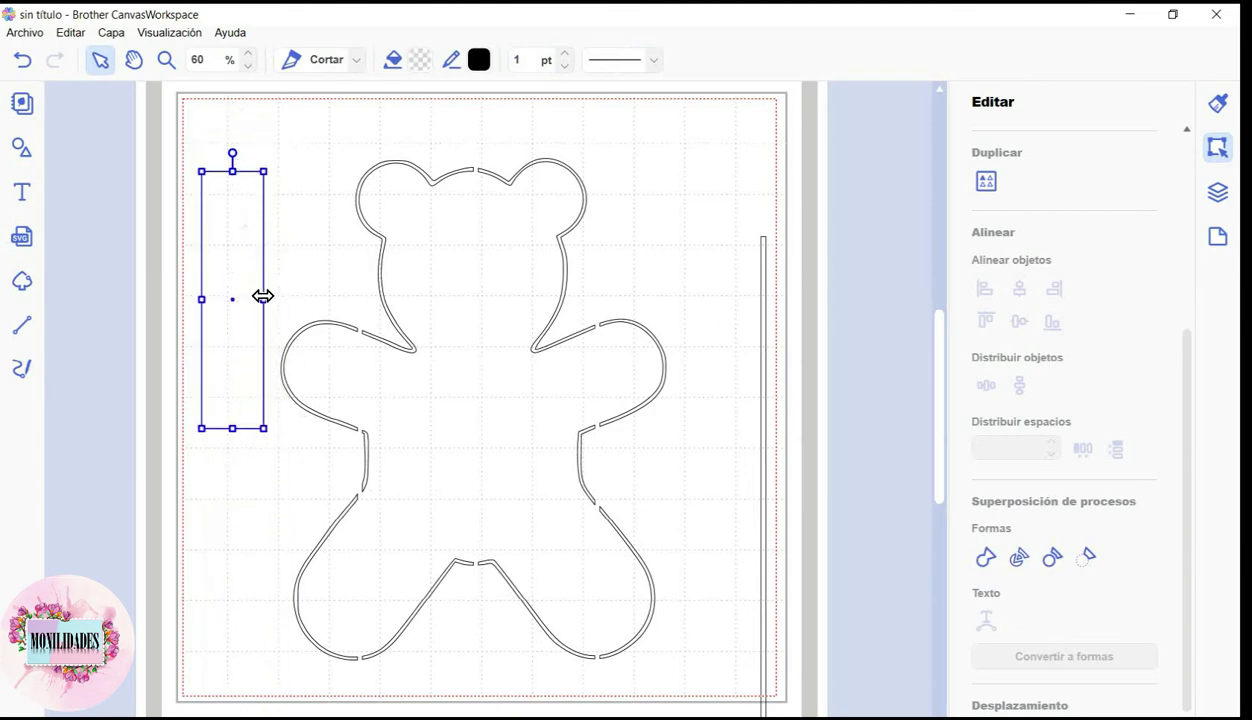
left_click_drag(263, 297, 209, 316)
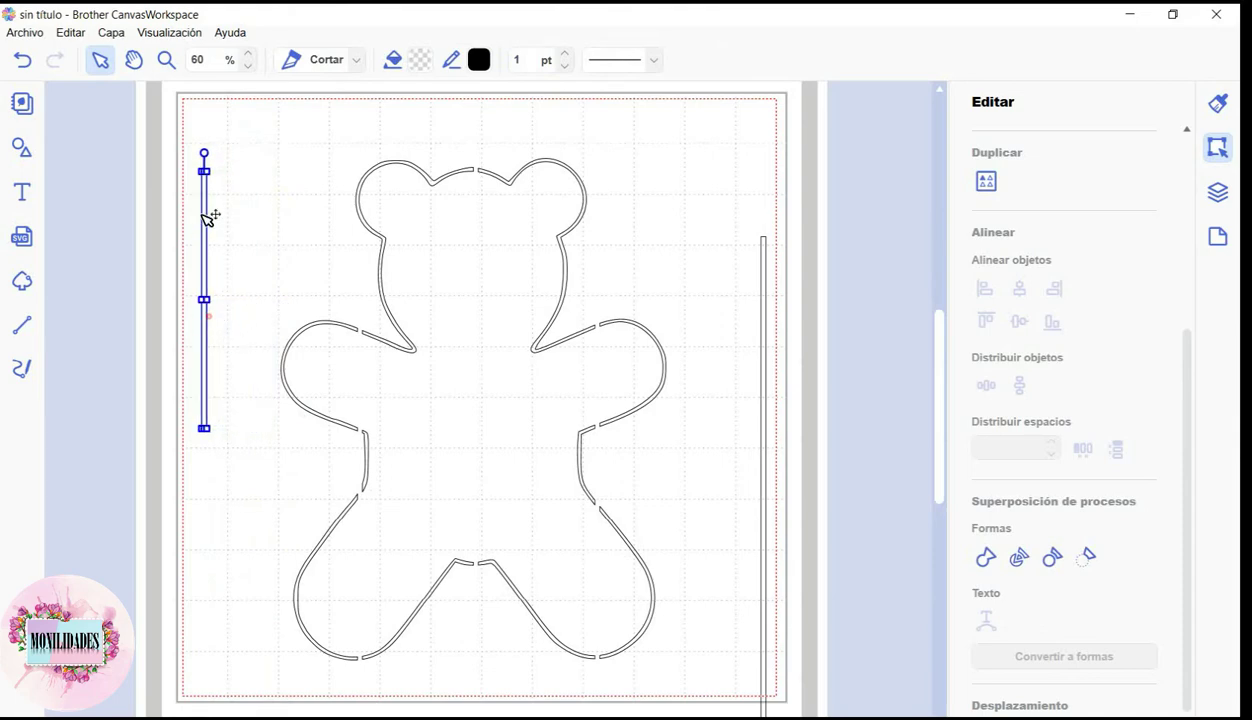
left_click_drag(198, 152, 153, 186)
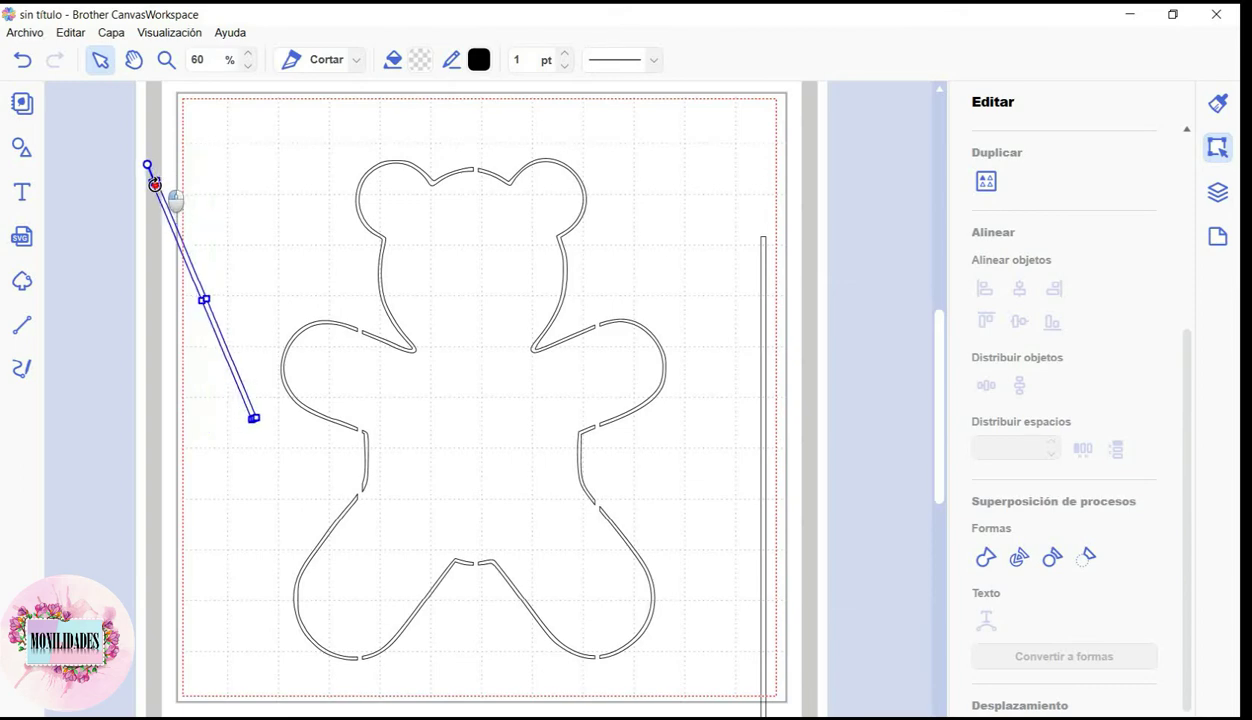
left_click_drag(217, 321, 420, 253)
mouse_move(302, 152)
left_mouse_down()
mouse_move(330, 154)
mouse_move(511, 255)
left_mouse_up()
left_click(1052, 558)
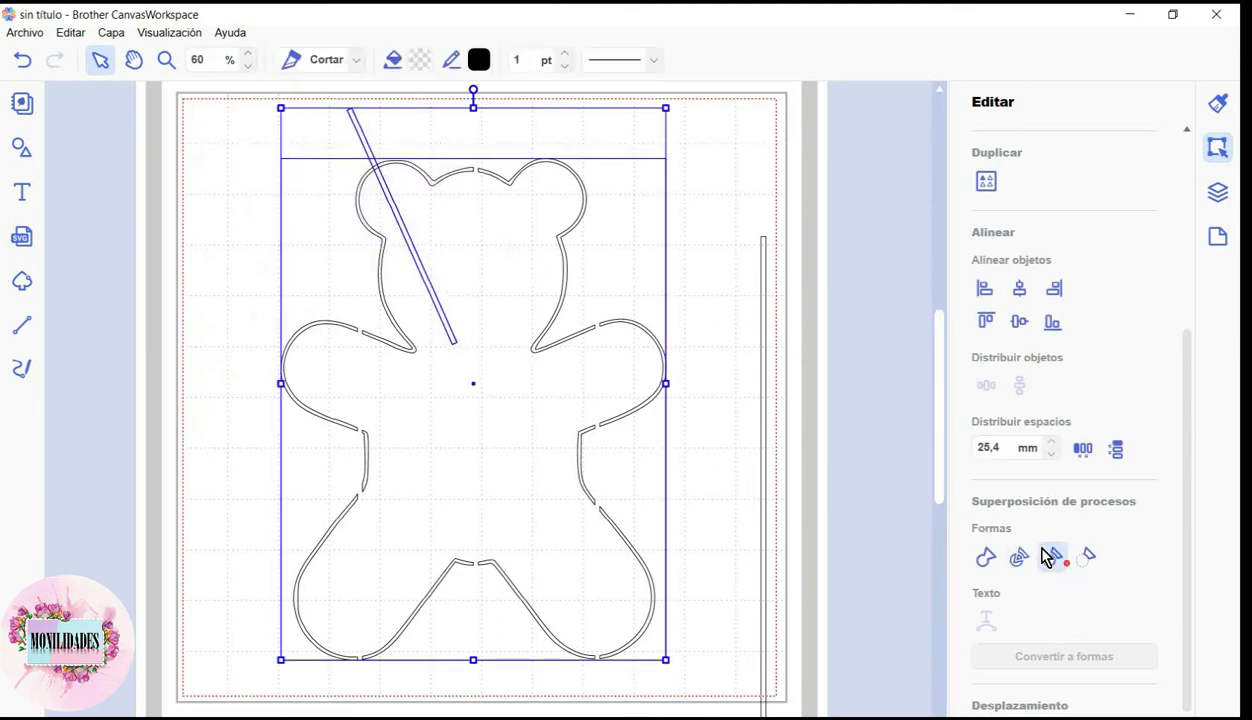
left_click(530, 320)
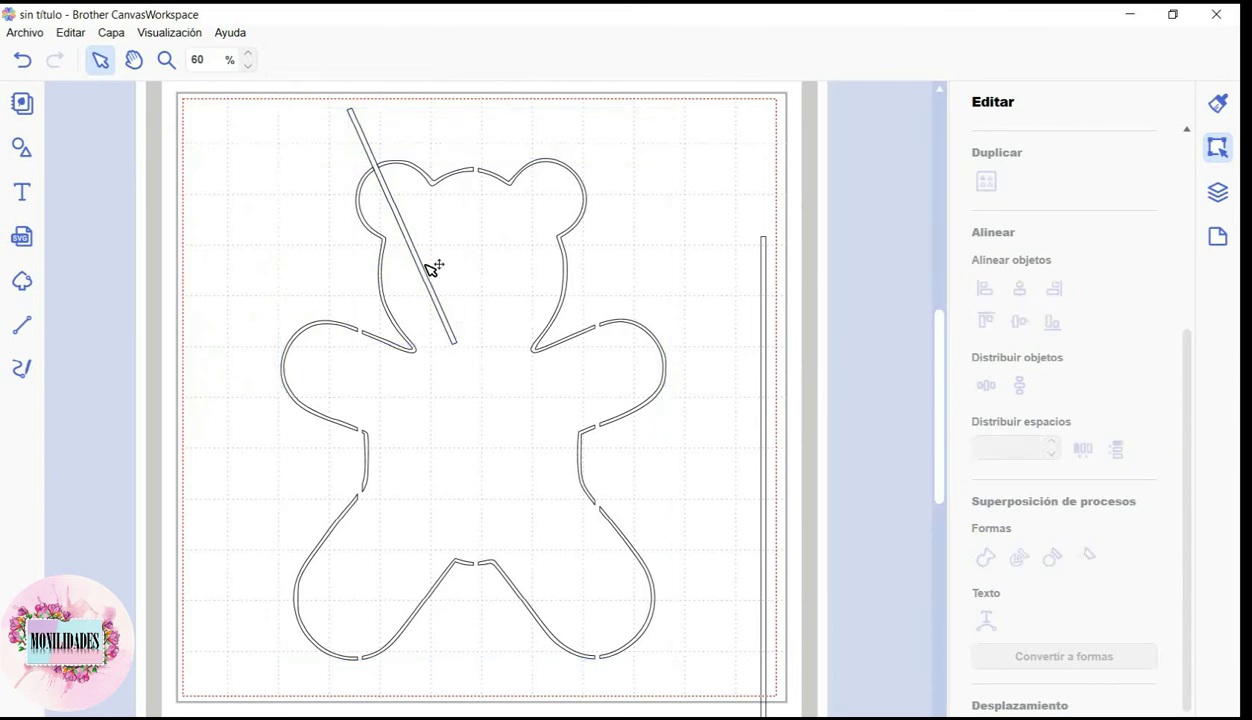
Rotate the line across the bear's right ear and cut a bridge gap there.
left_click_drag(427, 267, 703, 314)
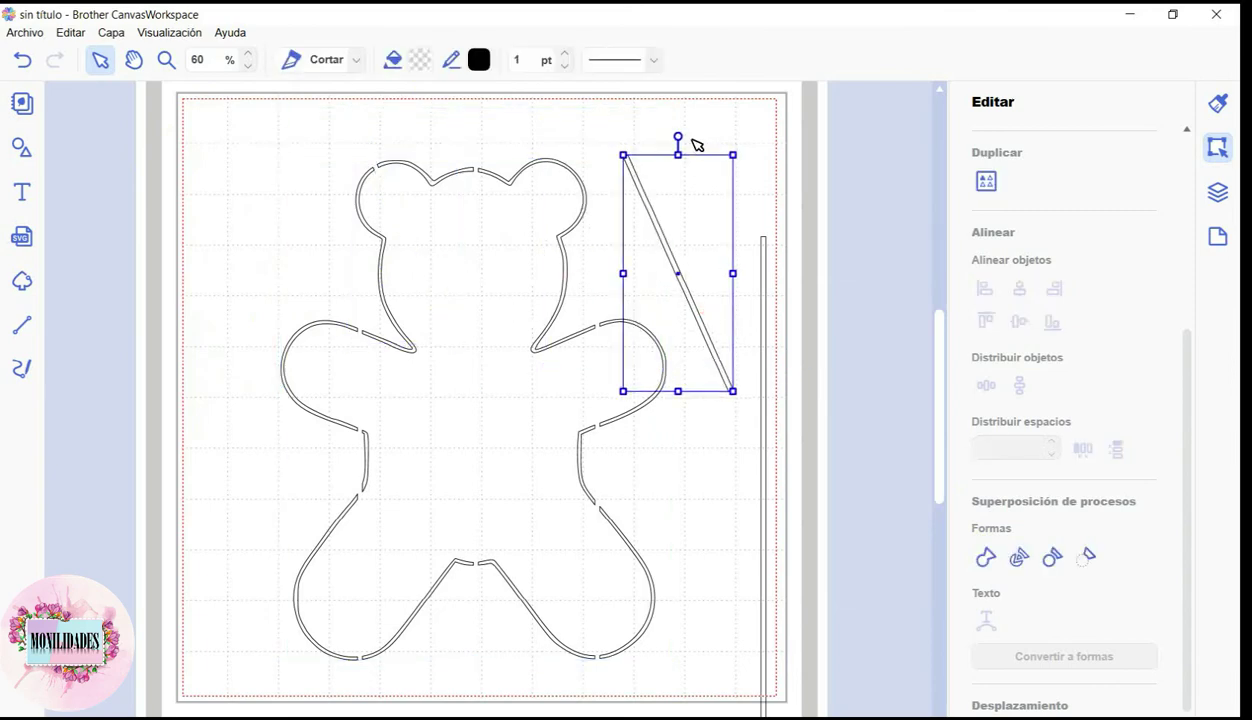
left_click_drag(688, 134, 800, 222)
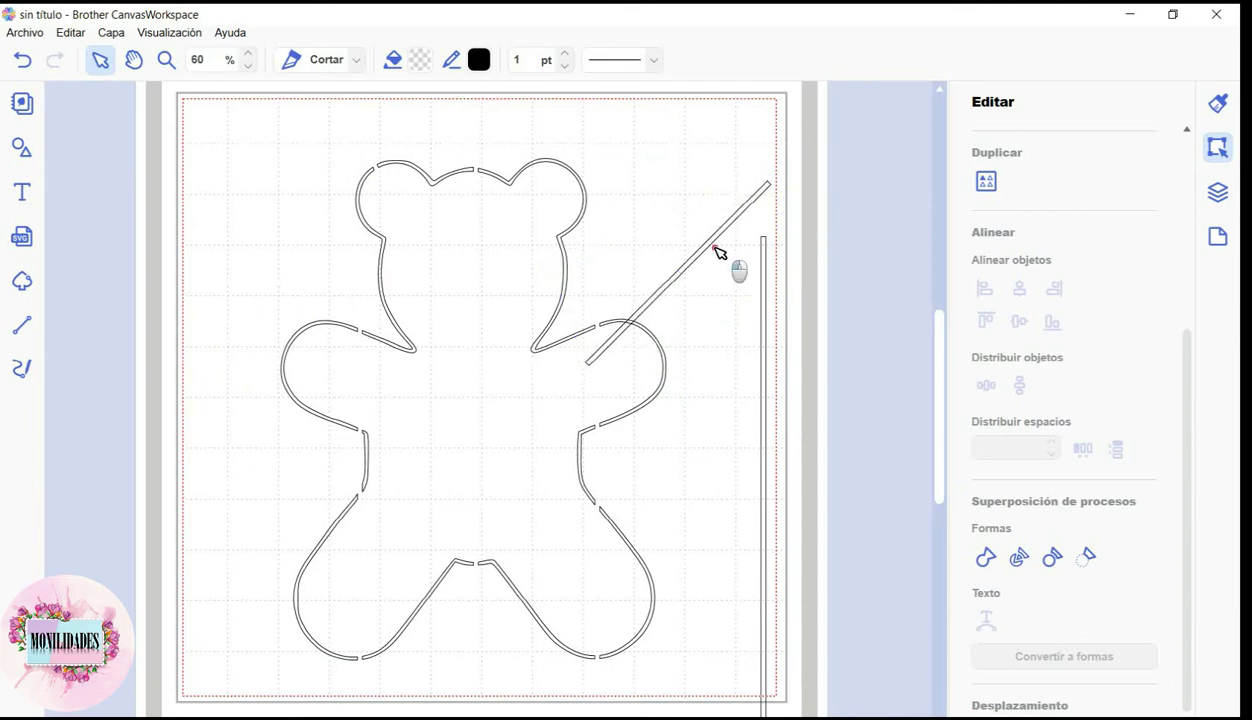
left_click_drag(712, 250, 593, 196)
left_click(862, 289)
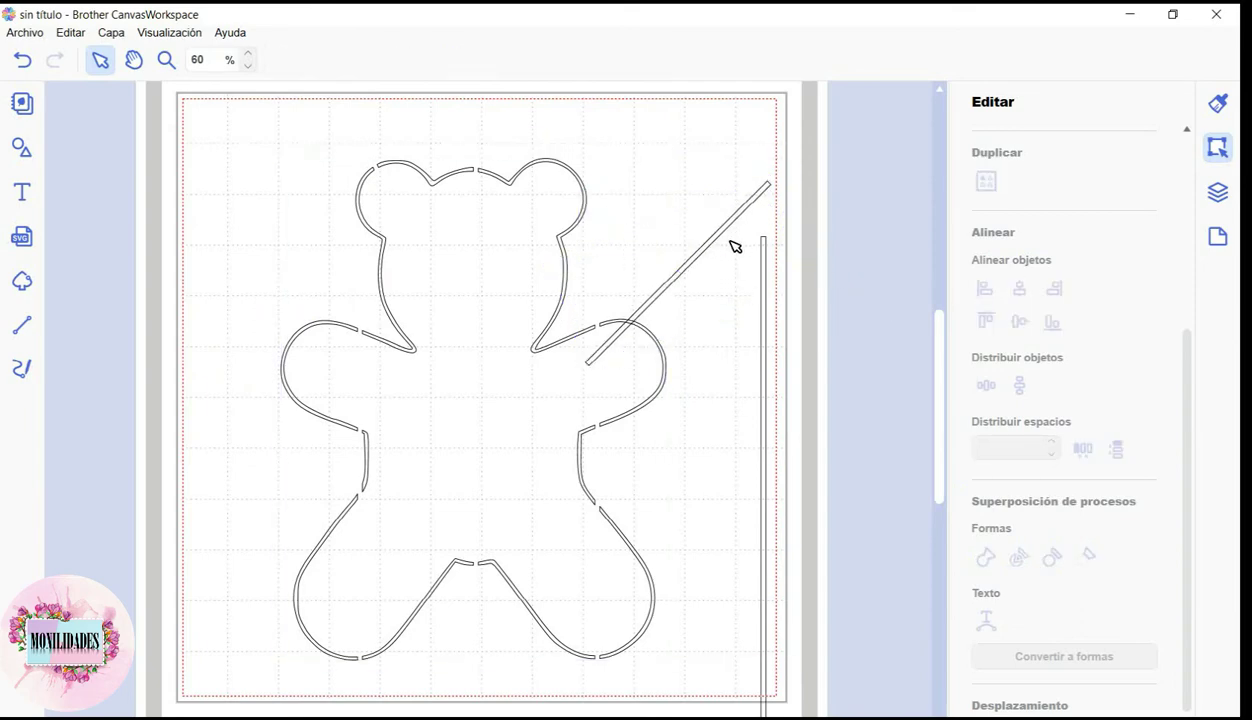
mouse_move(731, 235)
left_mouse_down()
mouse_move(560, 182)
mouse_move(577, 184)
left_mouse_up()
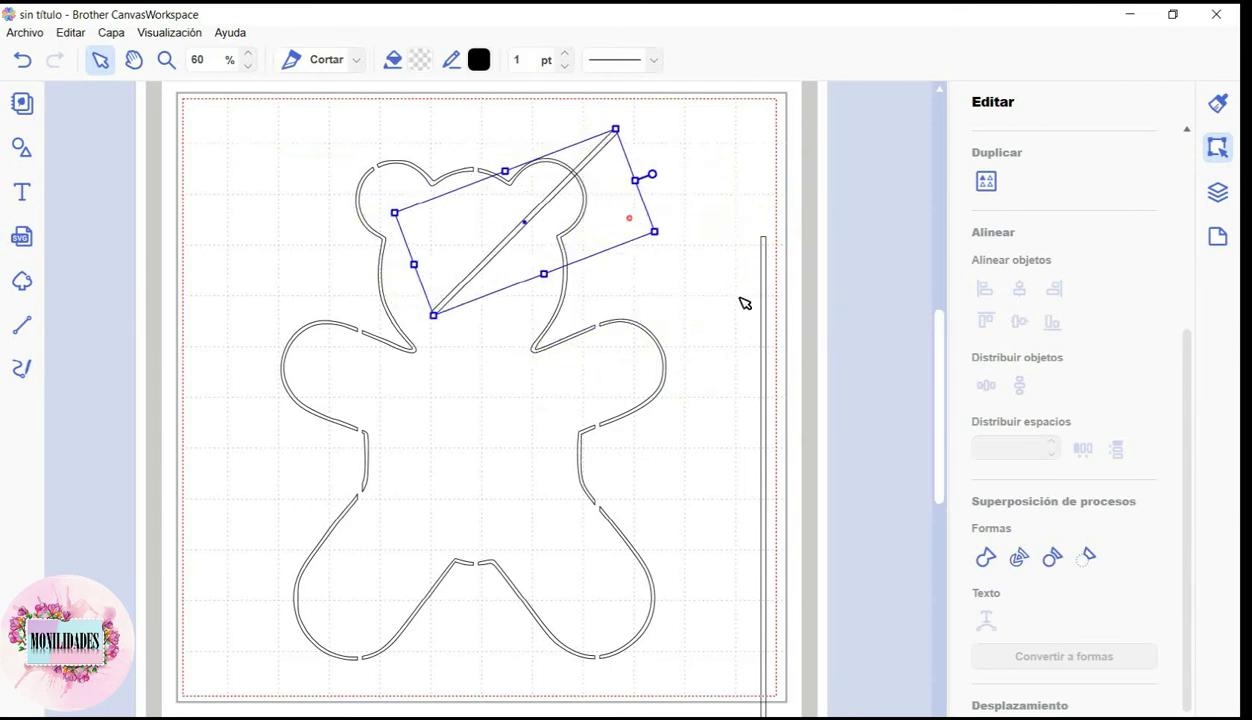
left_click_drag(710, 315, 523, 148)
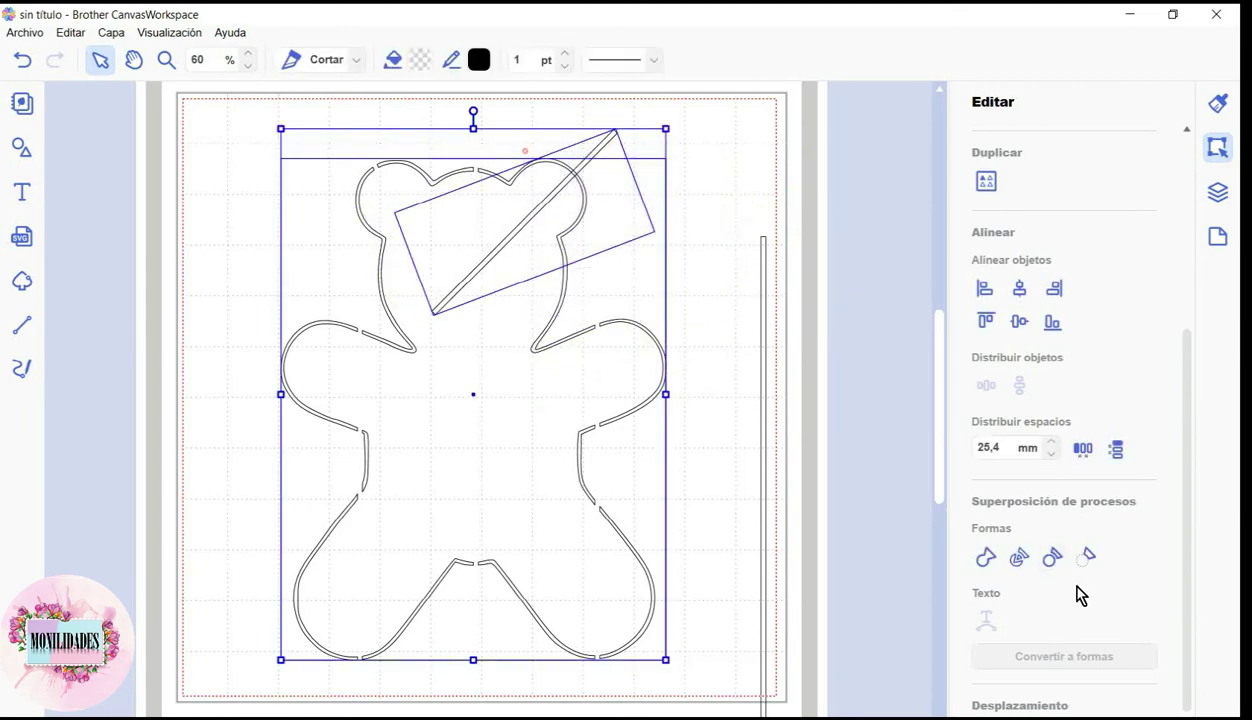
left_click(1054, 558)
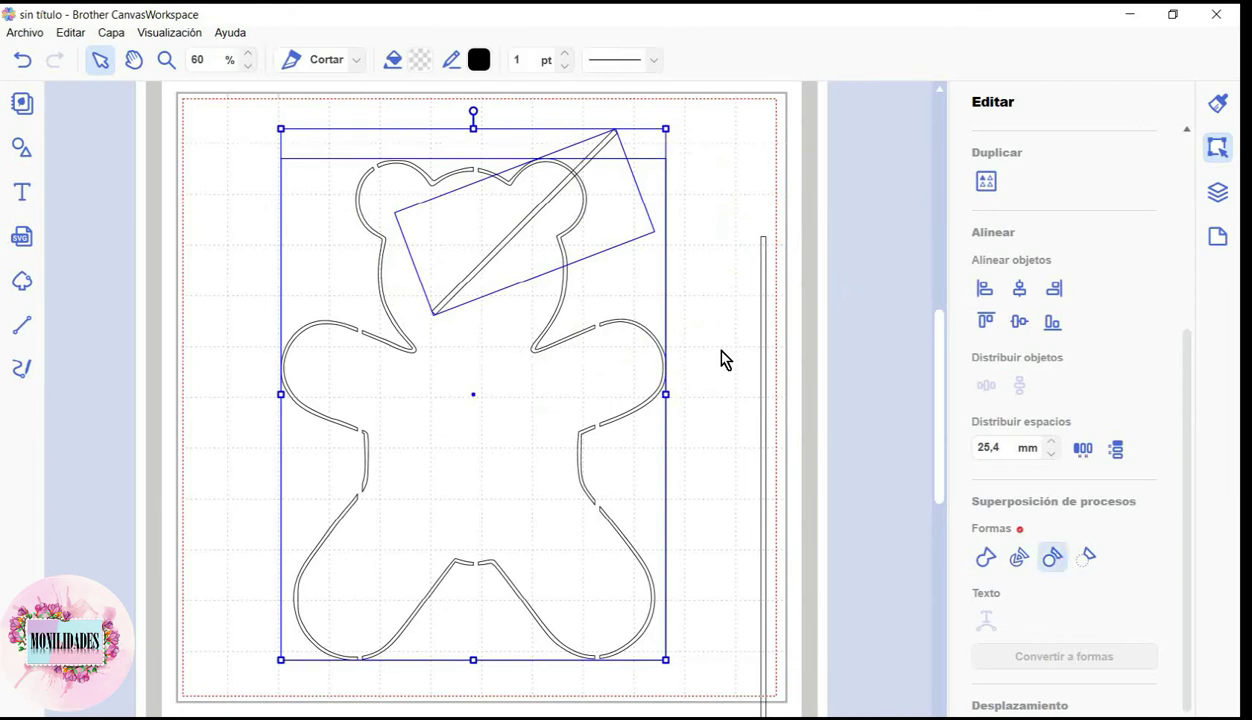
left_click(701, 285)
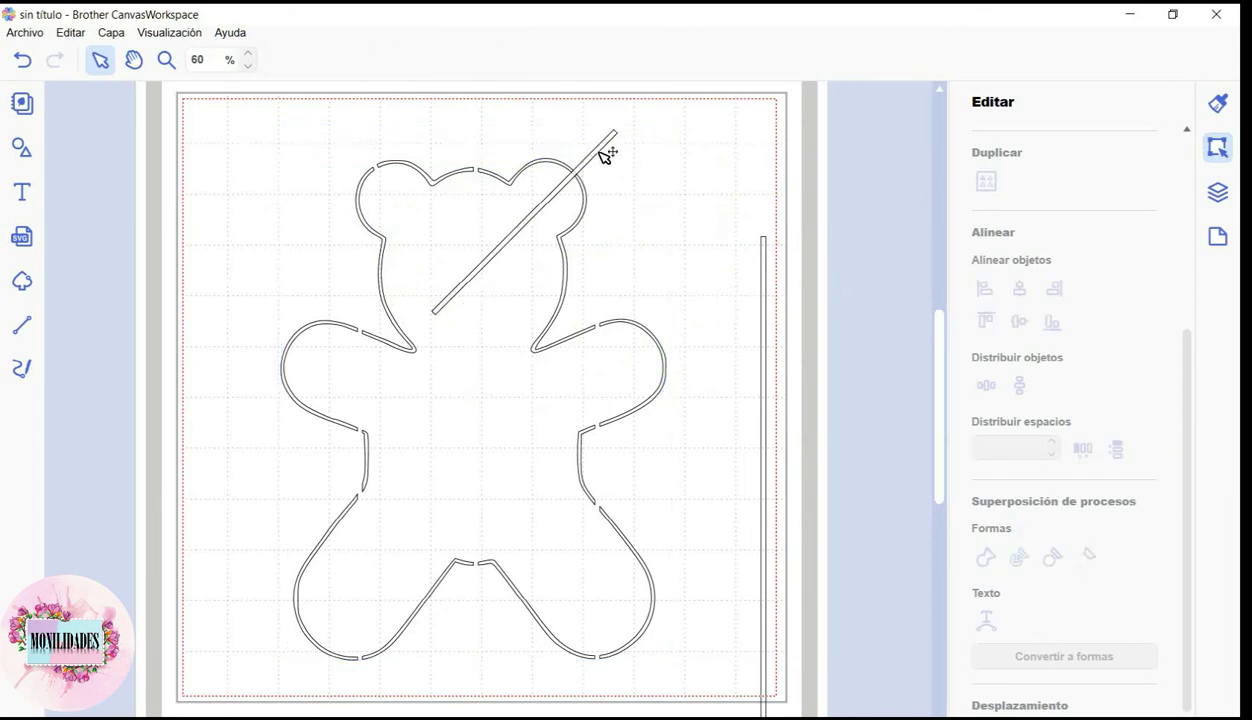
Duplicate and mirror the line over both arms, then cut gaps through both arms.
left_click_drag(603, 155, 689, 286)
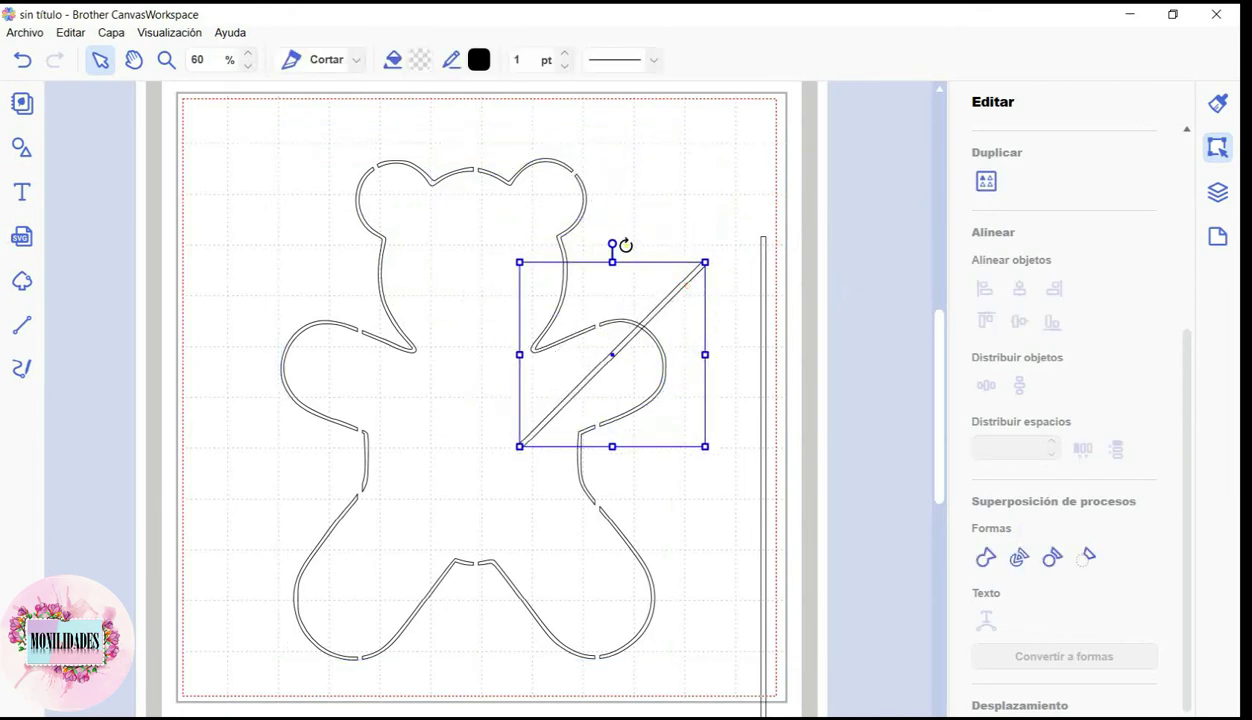
left_click_drag(615, 241, 688, 352)
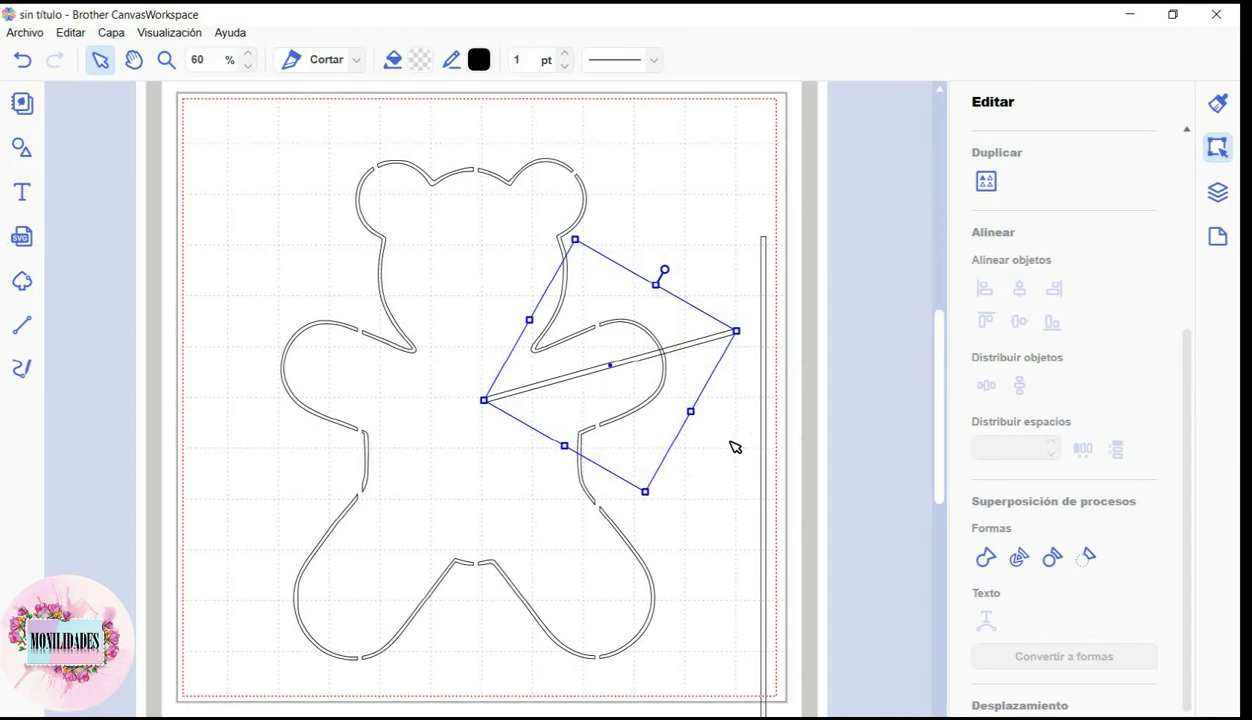
right_click(690, 350)
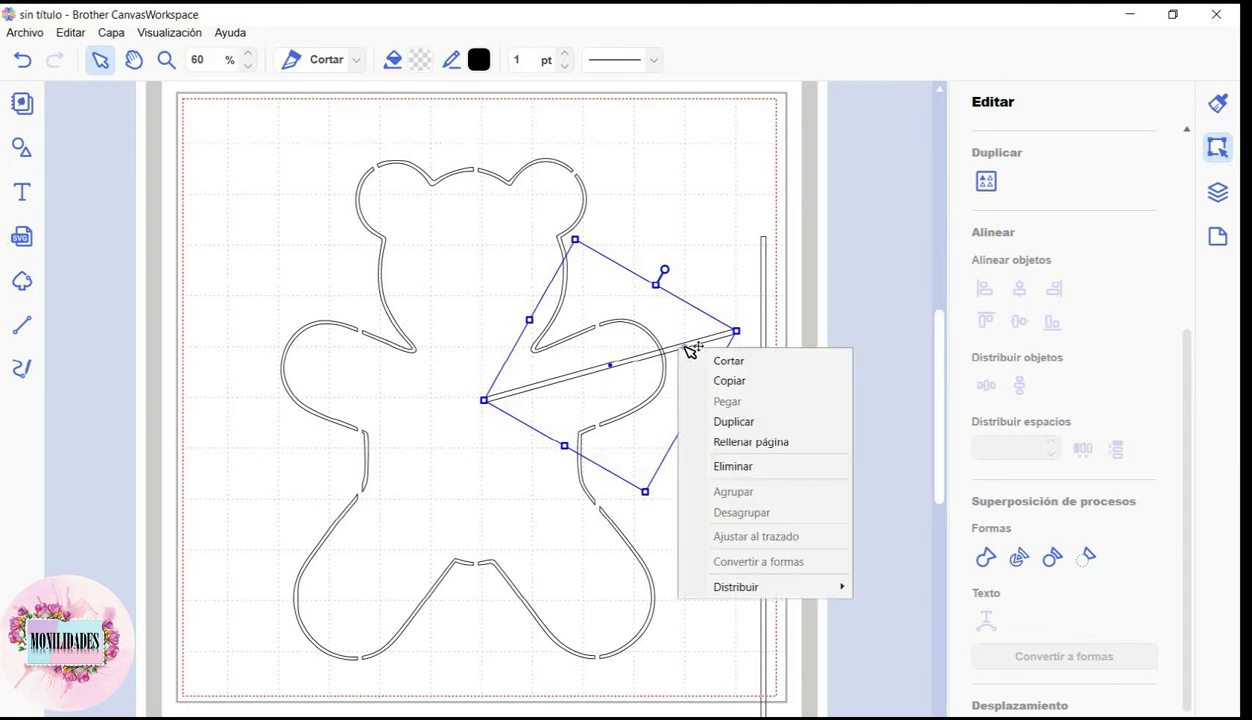
left_click(746, 428)
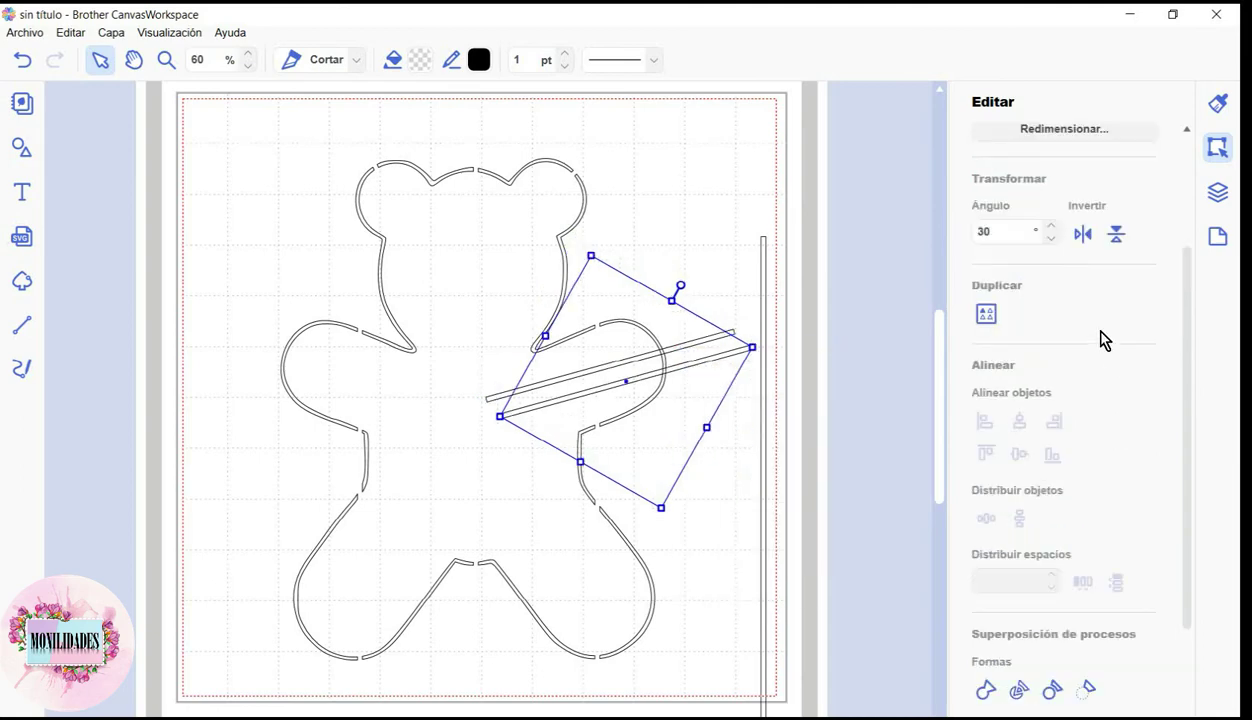
left_click(1128, 240)
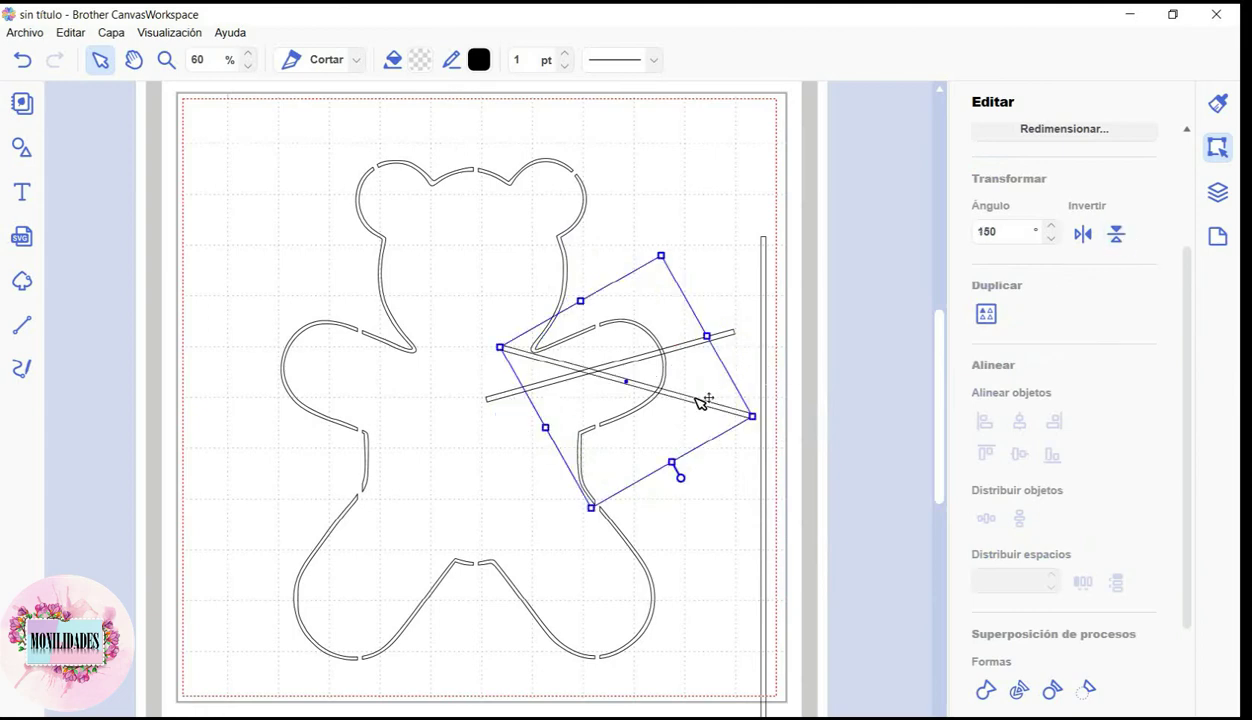
left_click_drag(703, 401, 369, 376)
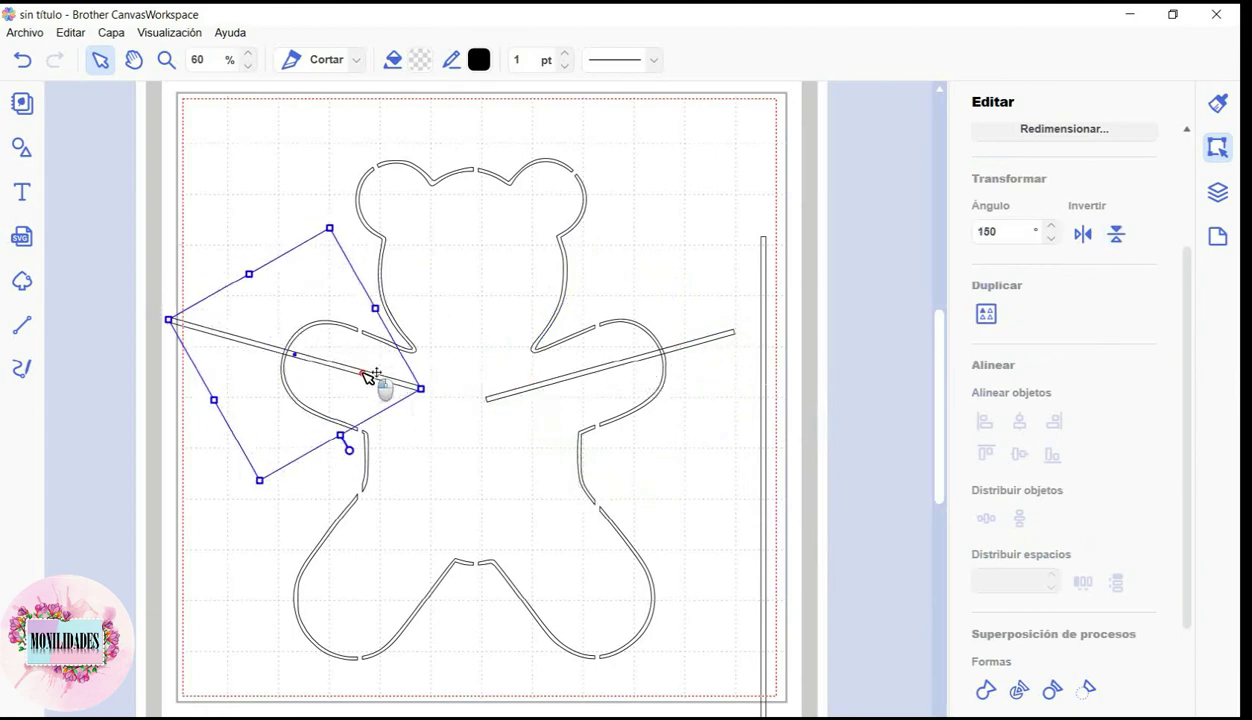
left_click_drag(247, 147, 722, 572)
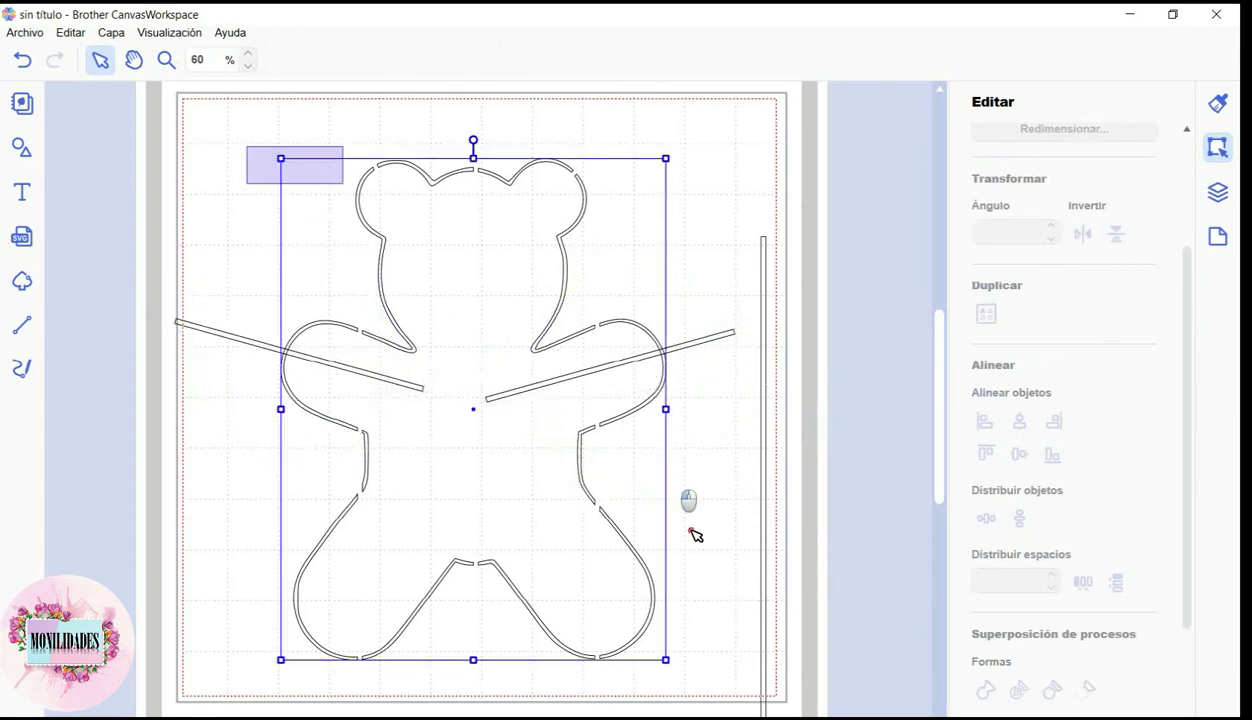
left_click(1052, 688)
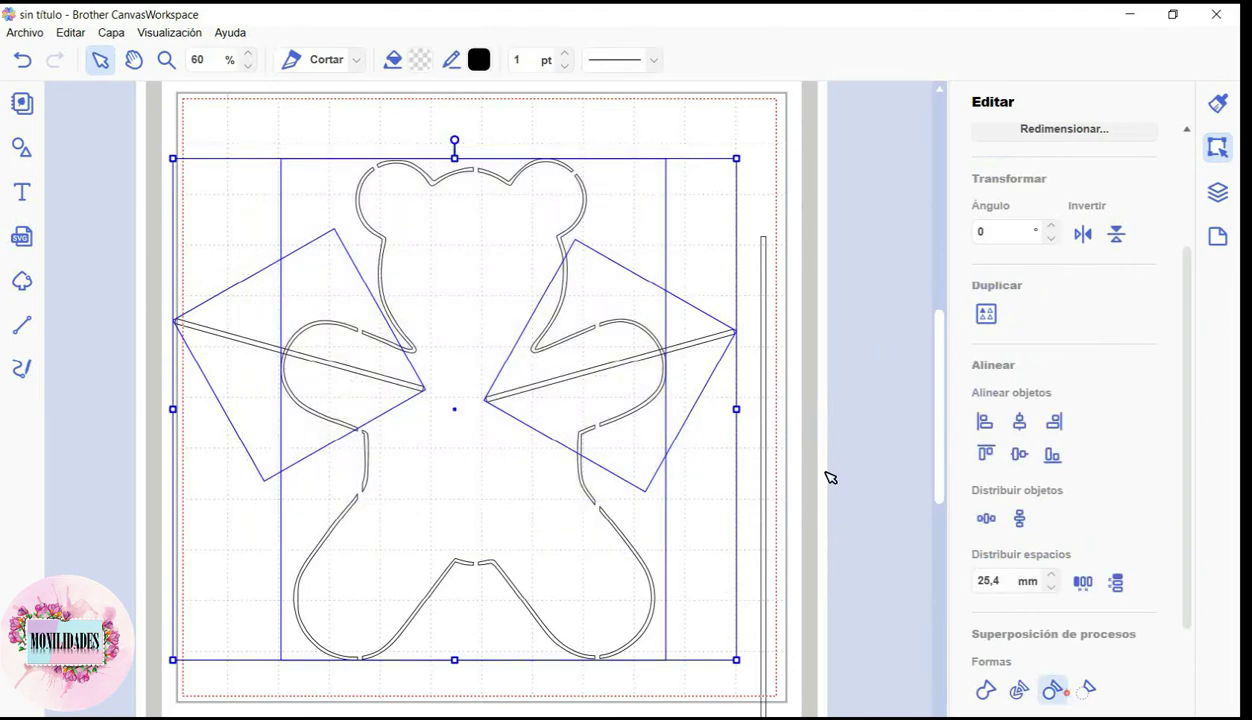
left_click(808, 454)
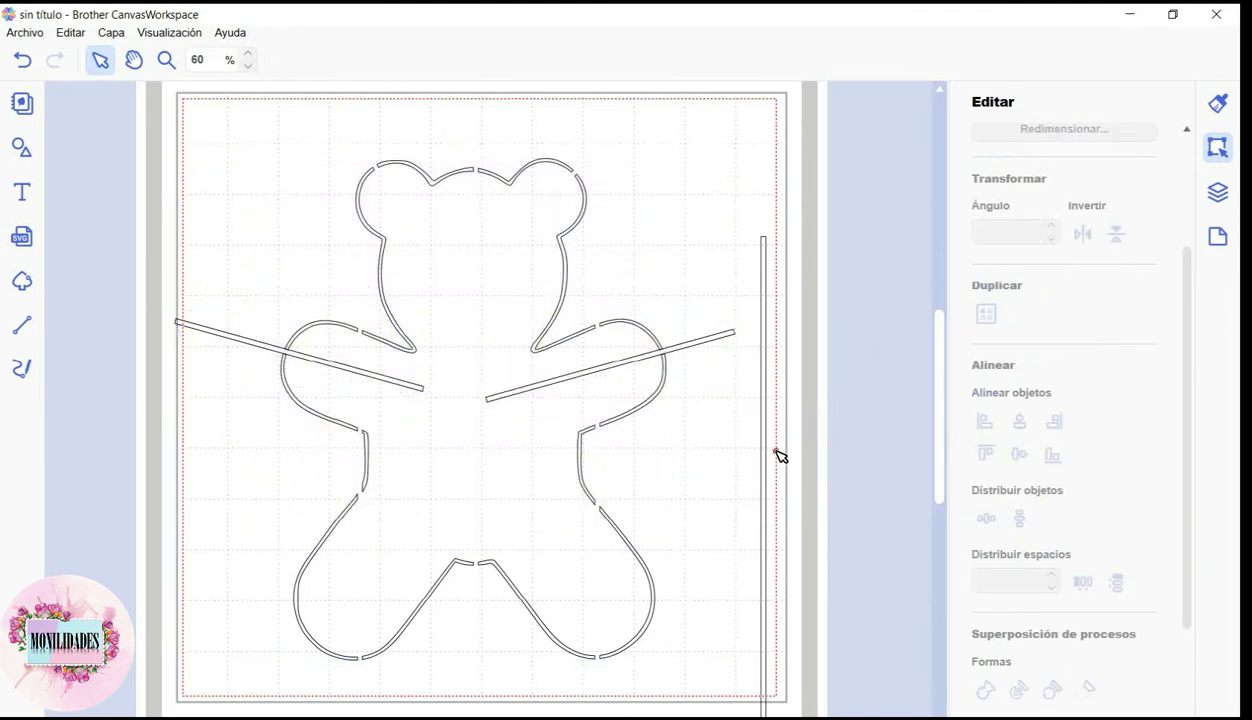
Delete the stray vertical line and cut gaps through both legs with the two lines.
left_click(777, 453)
key("Delete")
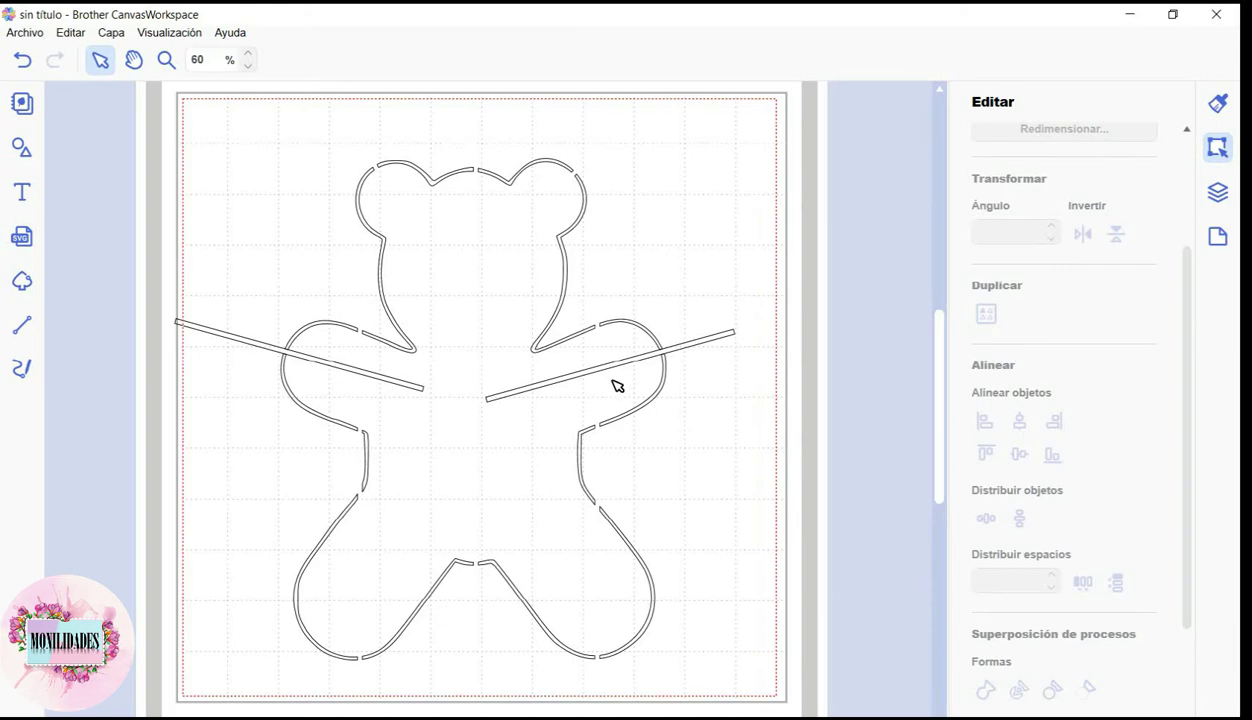
mouse_move(610, 371)
left_mouse_down()
mouse_move(338, 570)
mouse_move(334, 558)
left_mouse_up()
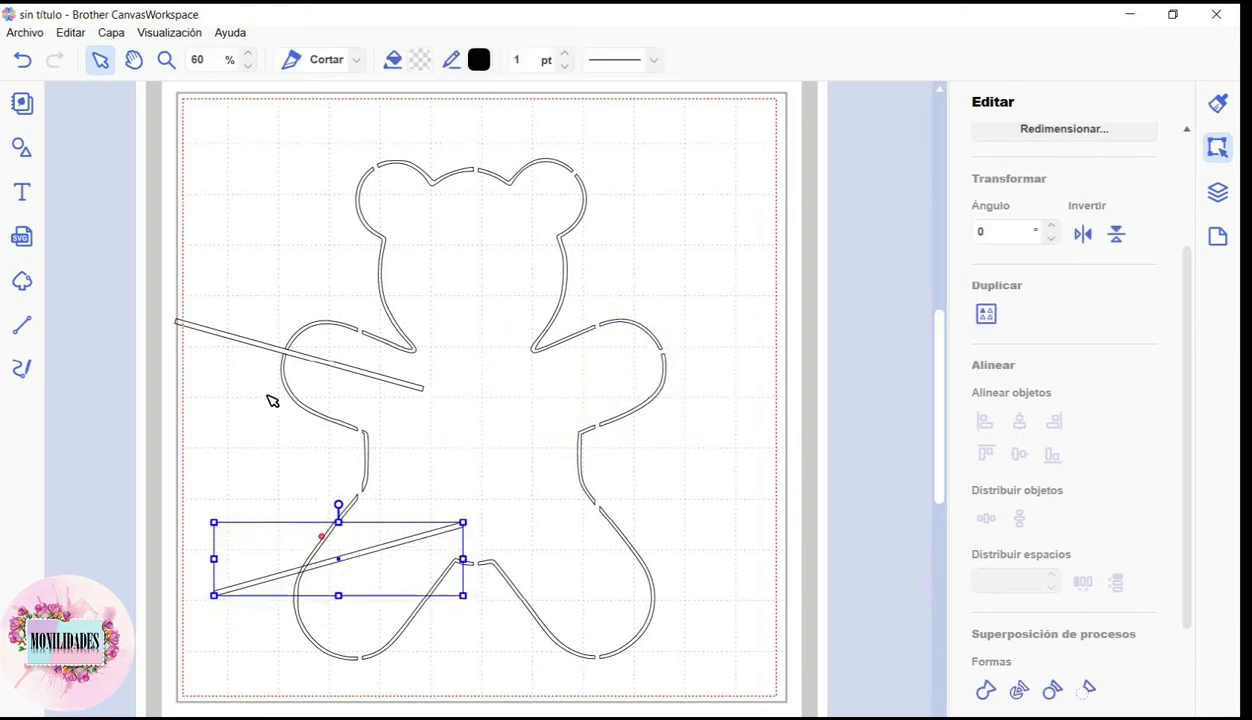
left_click(246, 345)
mouse_move(246, 344)
left_mouse_down()
mouse_move(626, 581)
mouse_move(566, 540)
left_mouse_up()
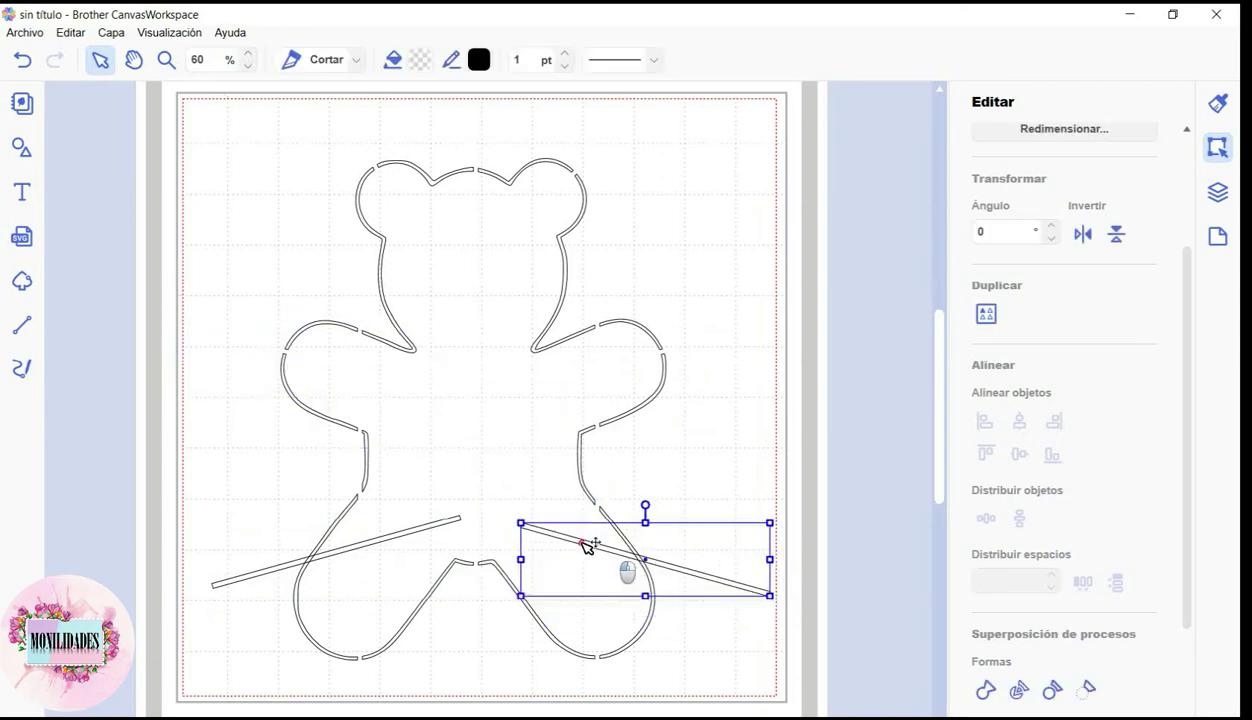
left_click_drag(242, 208, 700, 648)
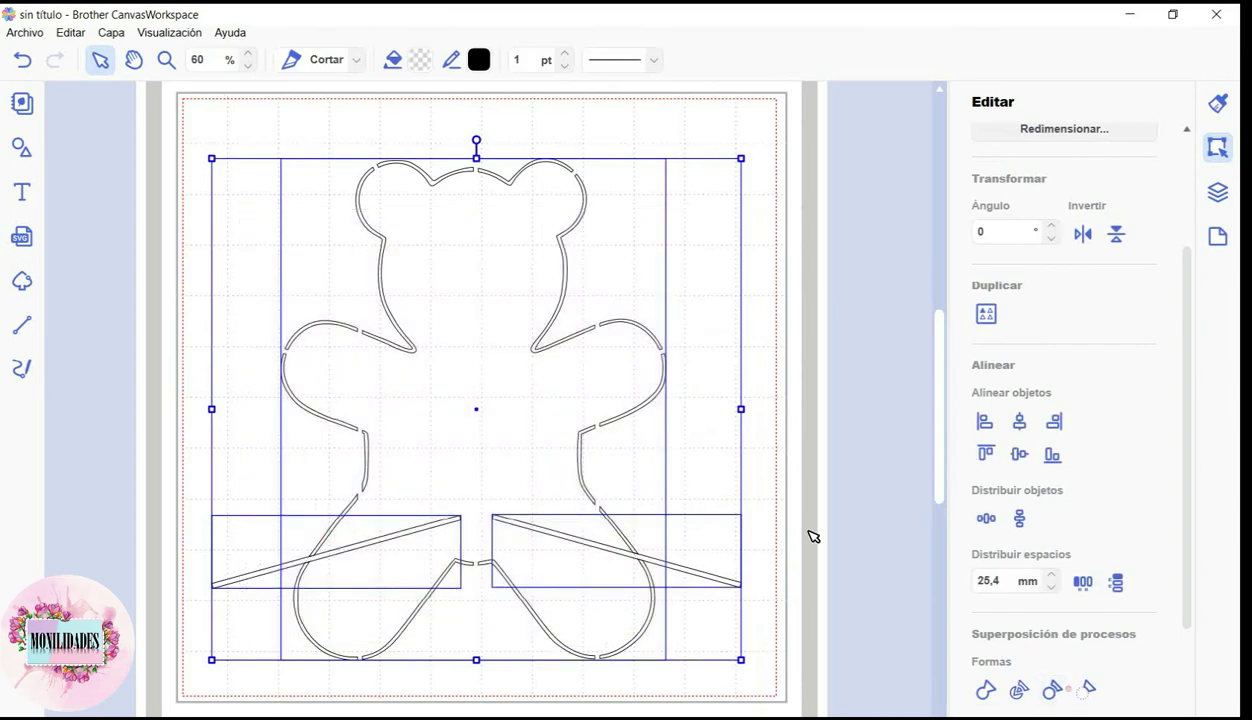
left_click(809, 532)
Move both lines back up over the bear's right arm, head and neck.
left_click(671, 566)
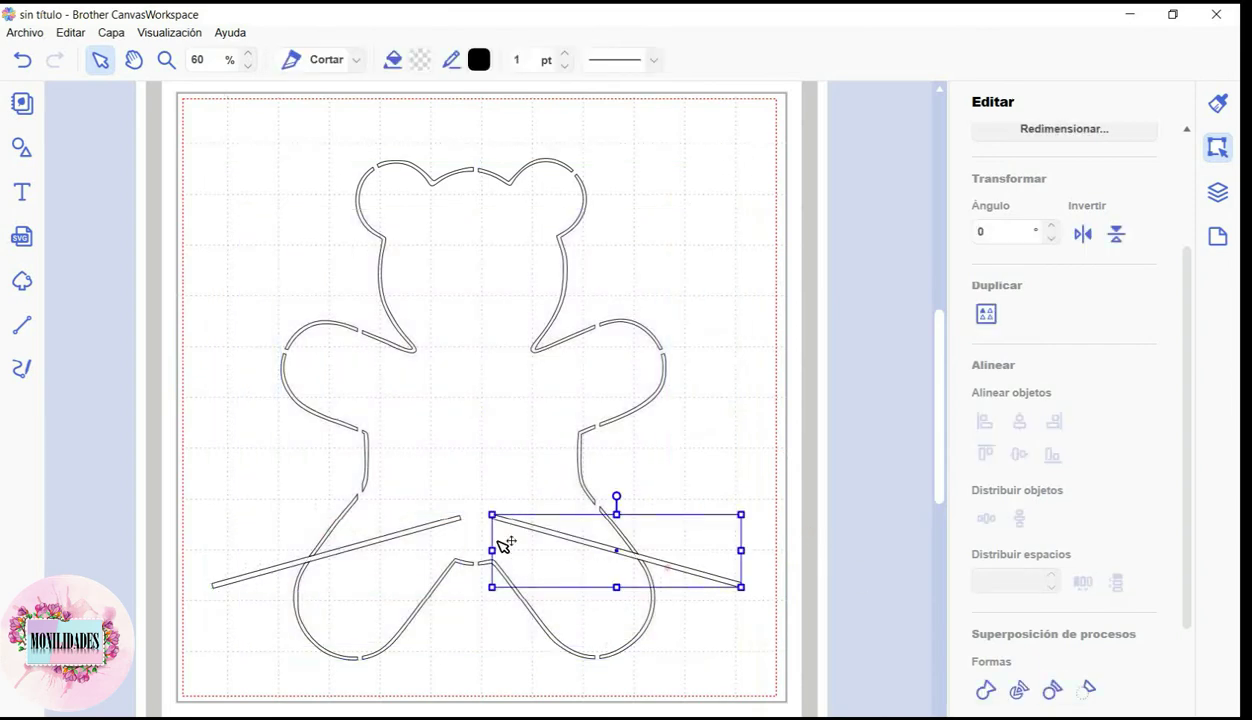
left_click(404, 539, "shift")
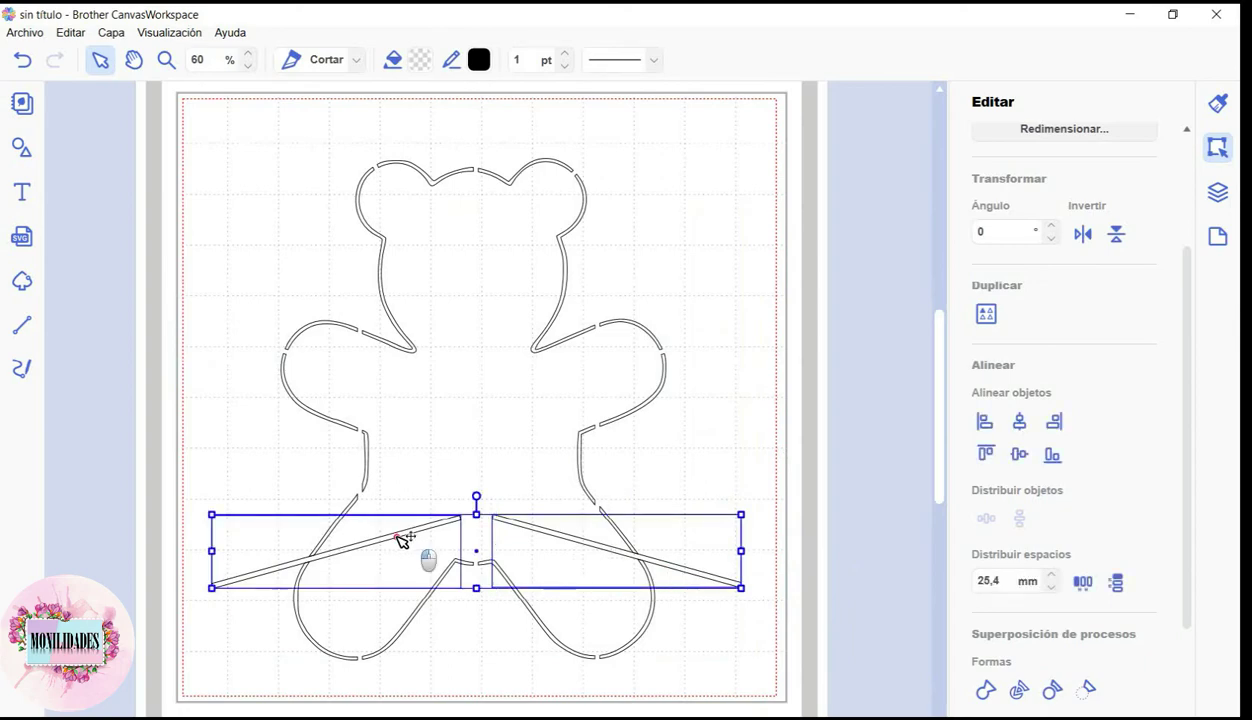
left_click_drag(404, 539, 609, 461)
left_click_drag(688, 383, 697, 330)
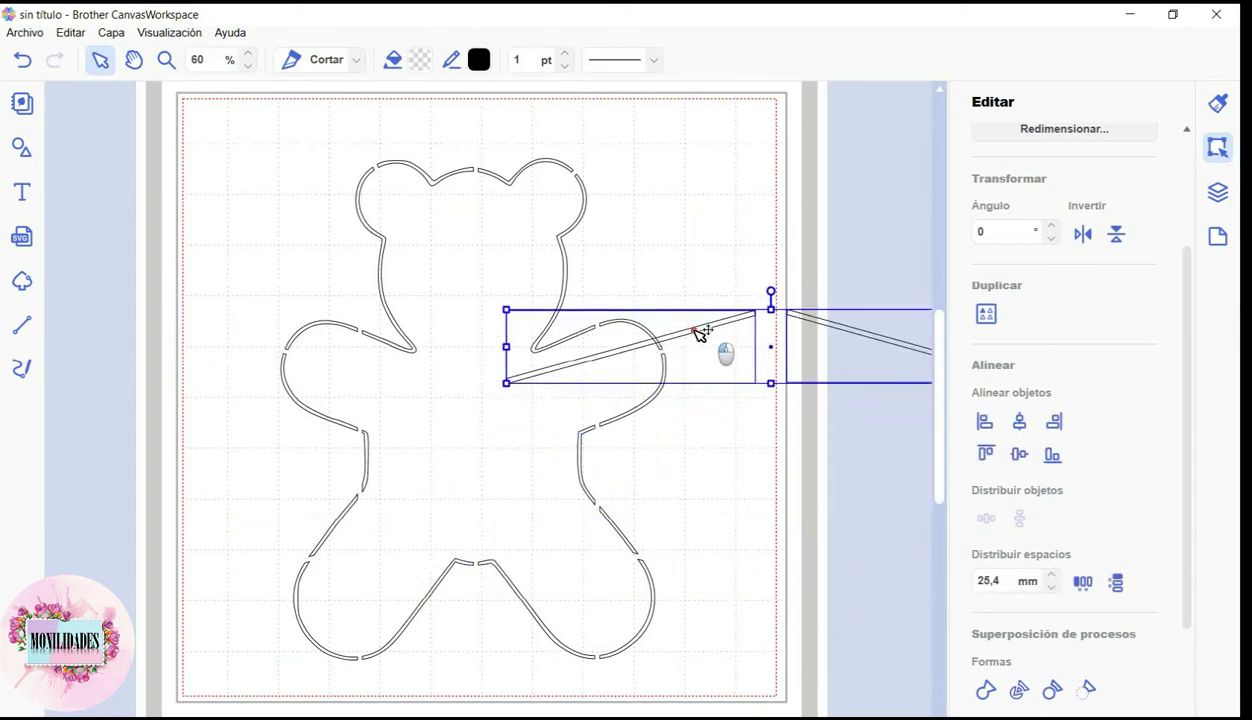
left_click(749, 433)
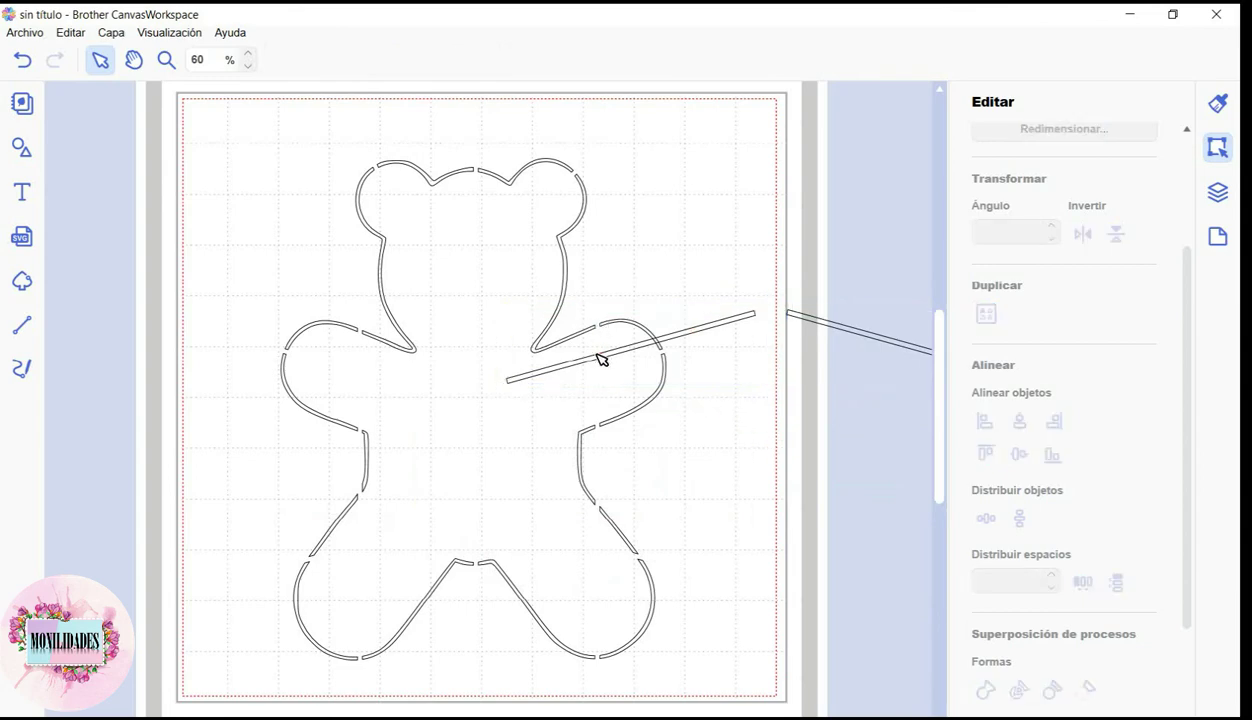
left_click_drag(594, 356, 492, 268)
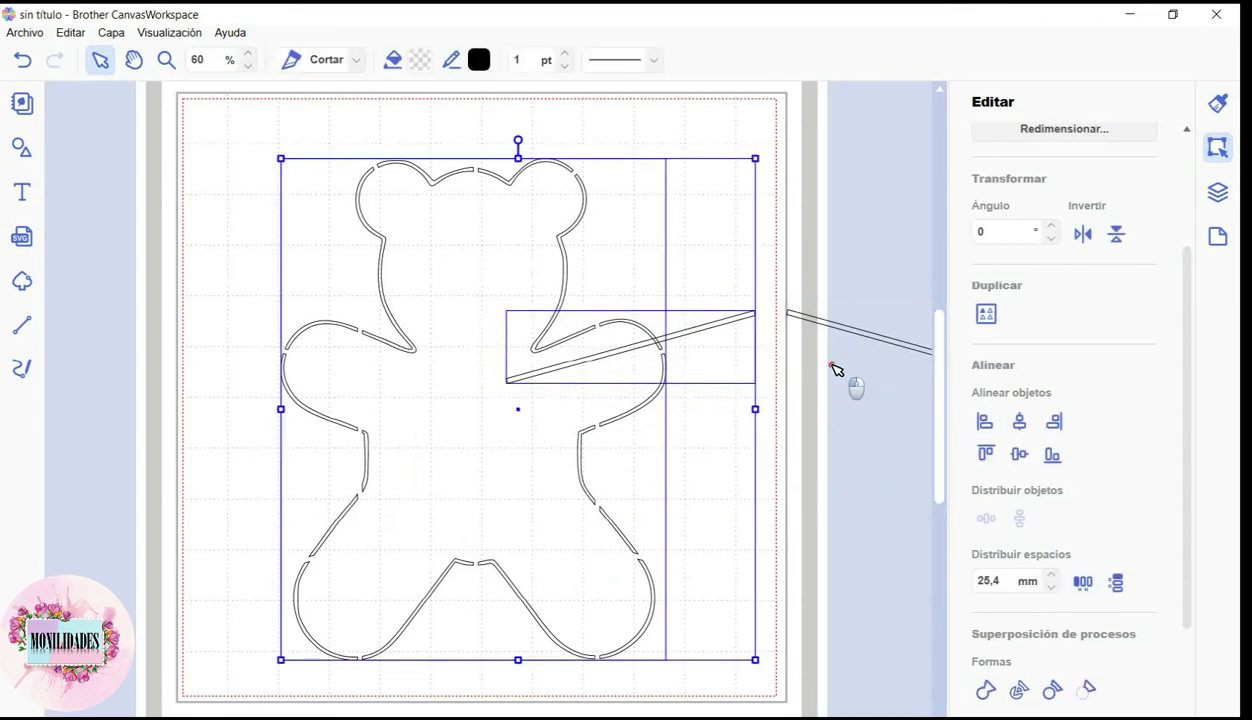
mouse_move(637, 349)
left_mouse_down()
mouse_move(458, 273)
mouse_move(468, 272)
left_mouse_up()
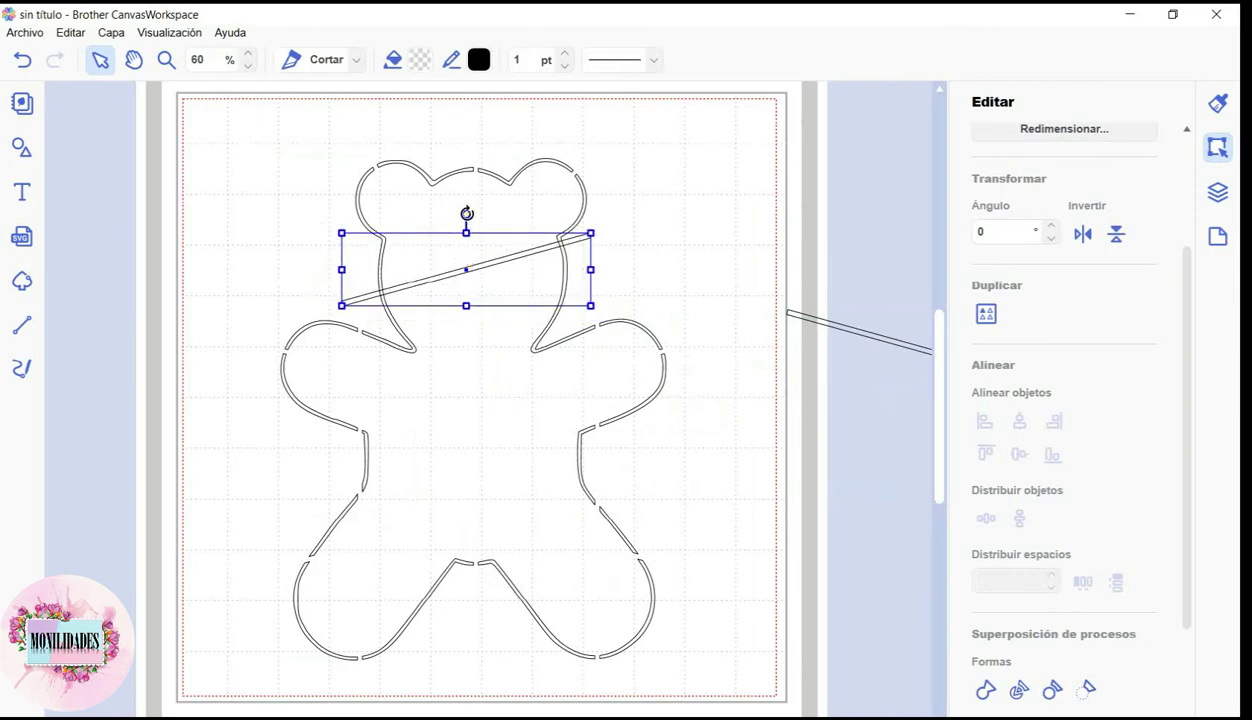
Angle the cutting line and position it across the bear's head, lower body and left foot.
left_click_drag(488, 216, 480, 216)
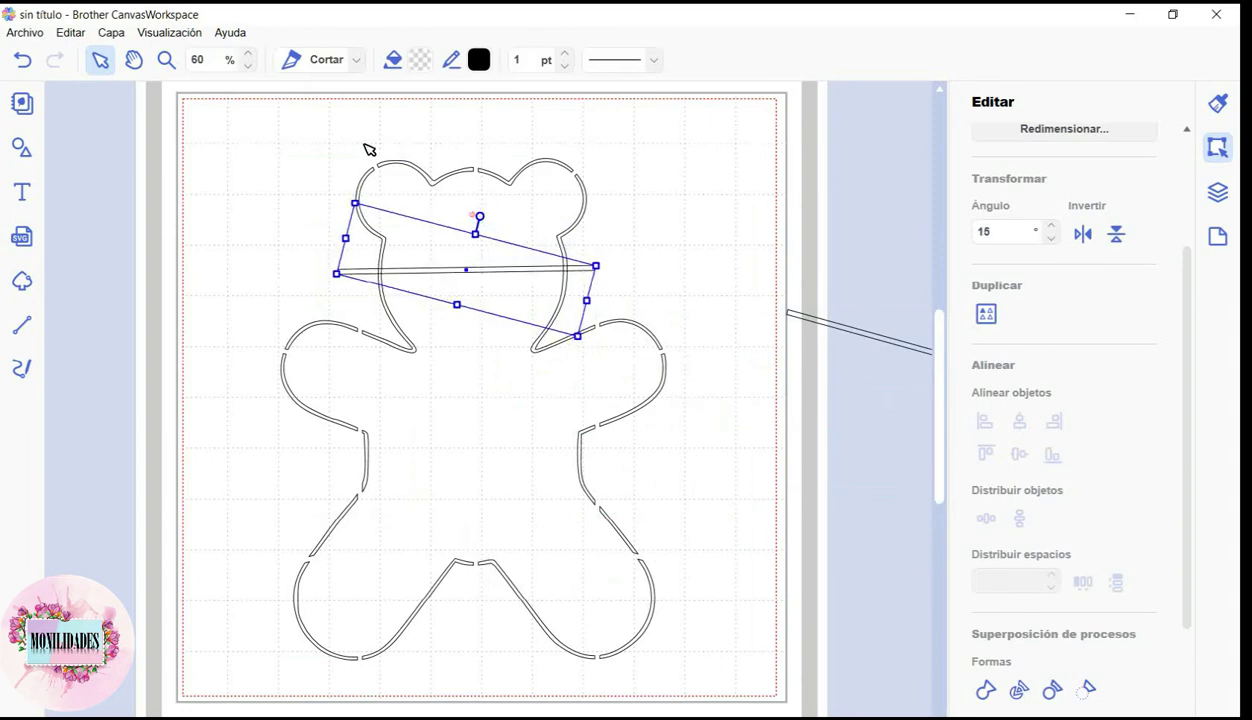
left_click_drag(365, 148, 553, 357)
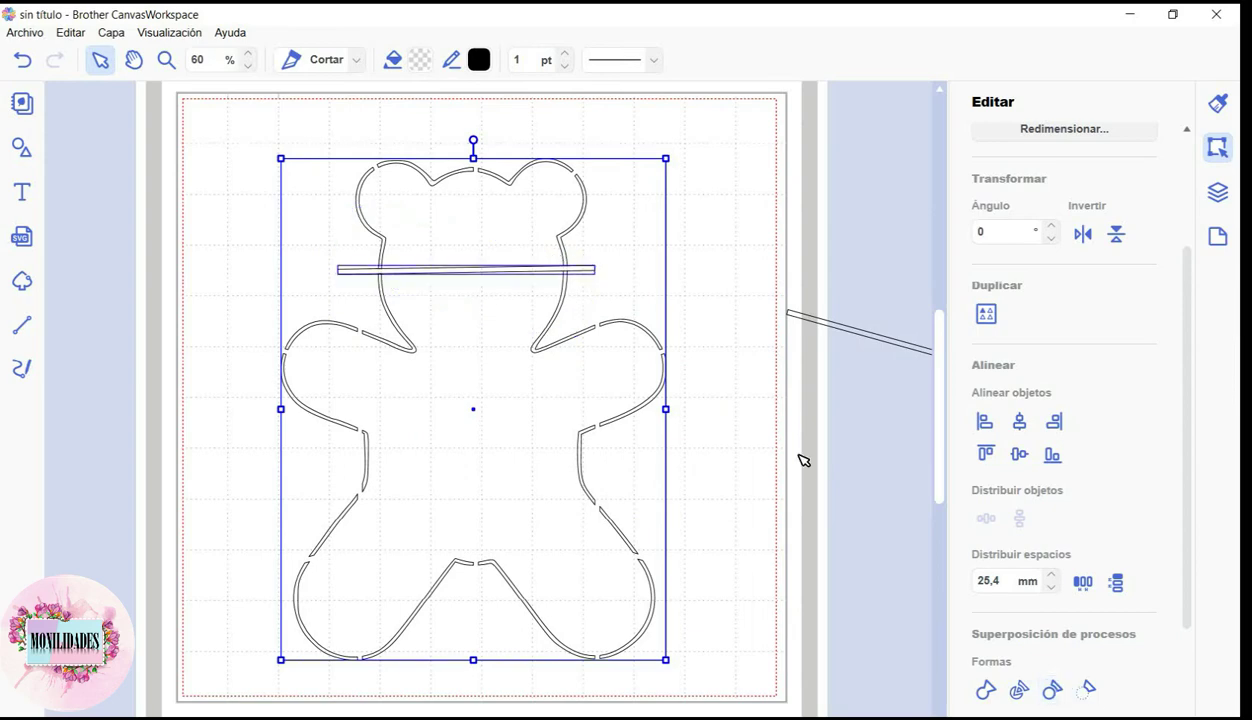
left_click(722, 272)
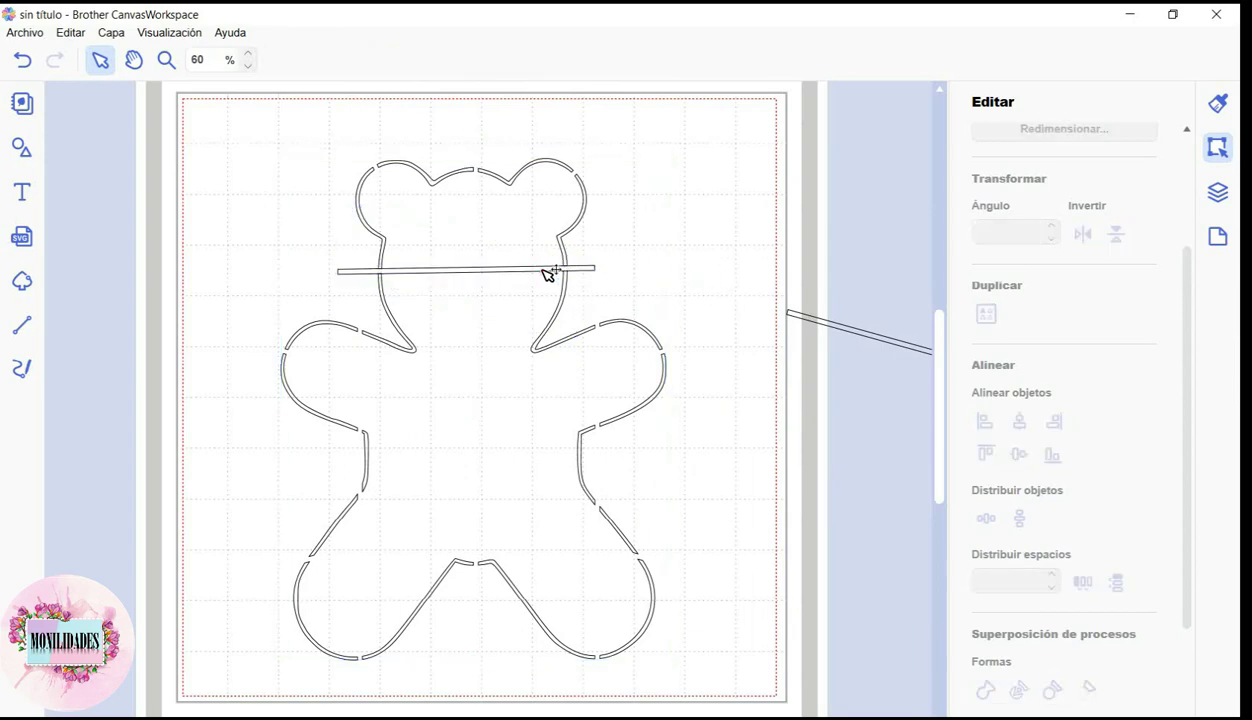
mouse_move(548, 273)
left_mouse_down()
mouse_move(504, 561)
mouse_move(686, 605)
left_mouse_up()
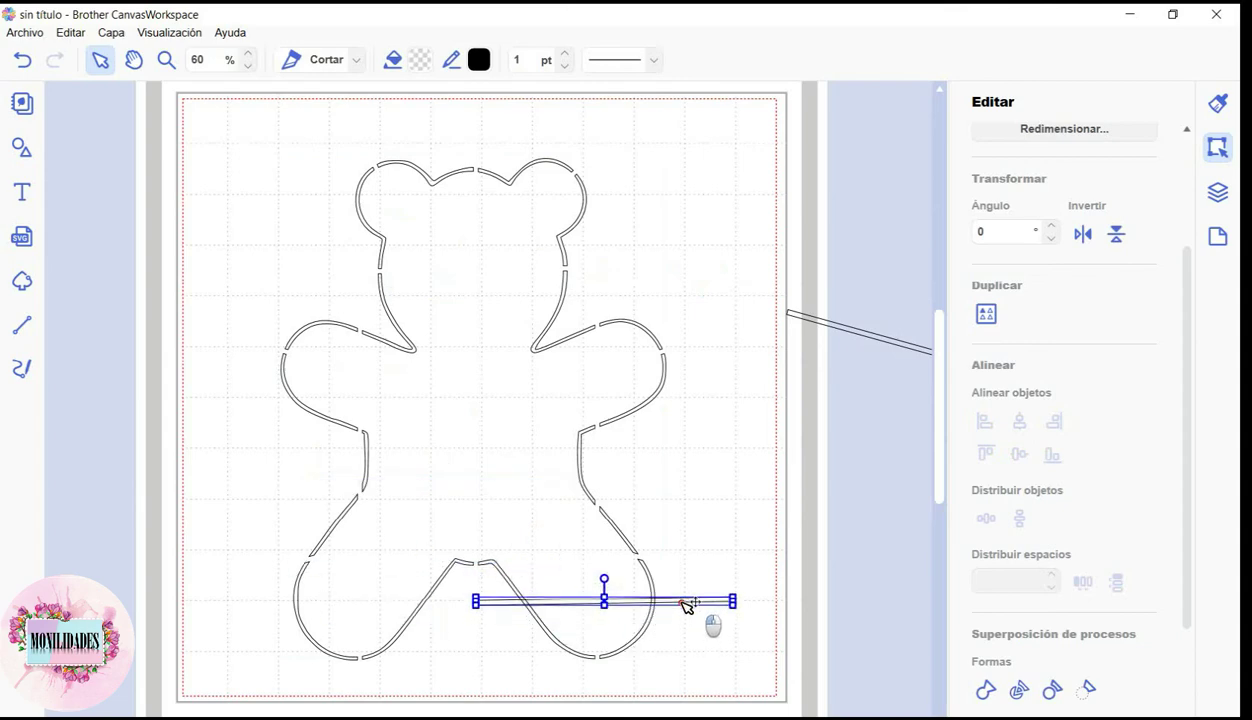
left_click_drag(730, 680, 538, 518)
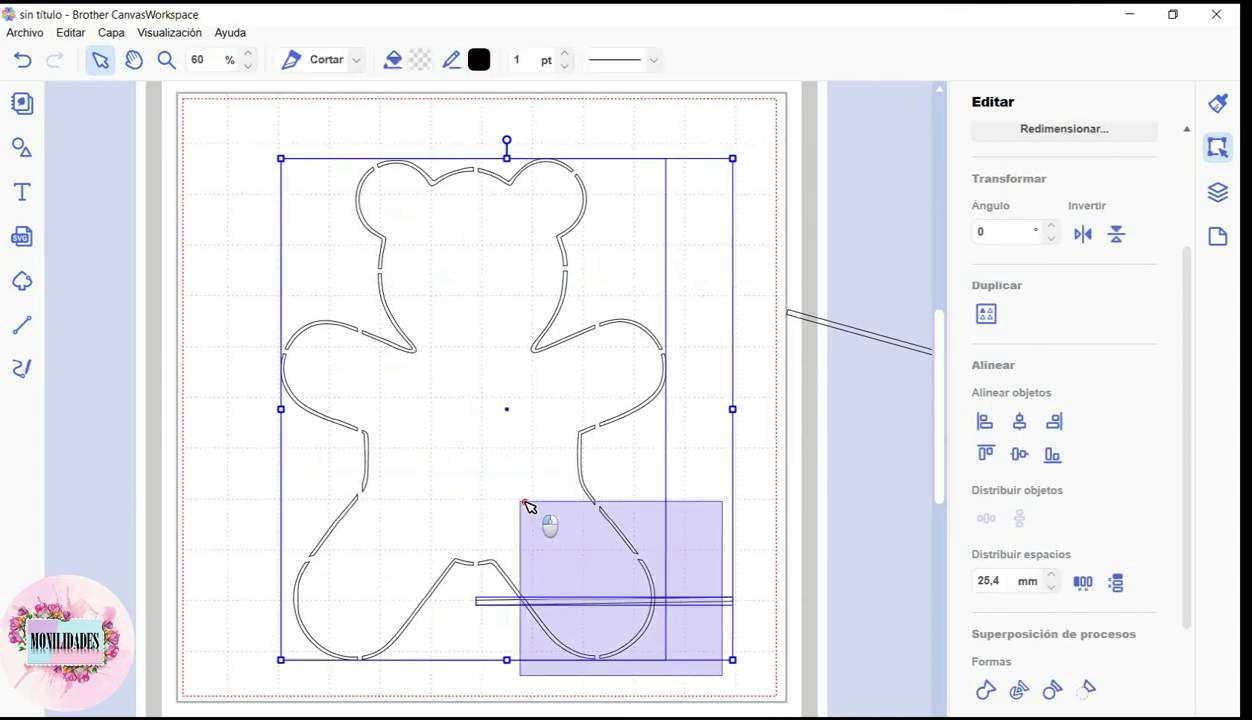
left_click(784, 667)
mouse_move(712, 603)
left_mouse_down()
mouse_move(436, 602)
mouse_move(453, 609)
left_mouse_up()
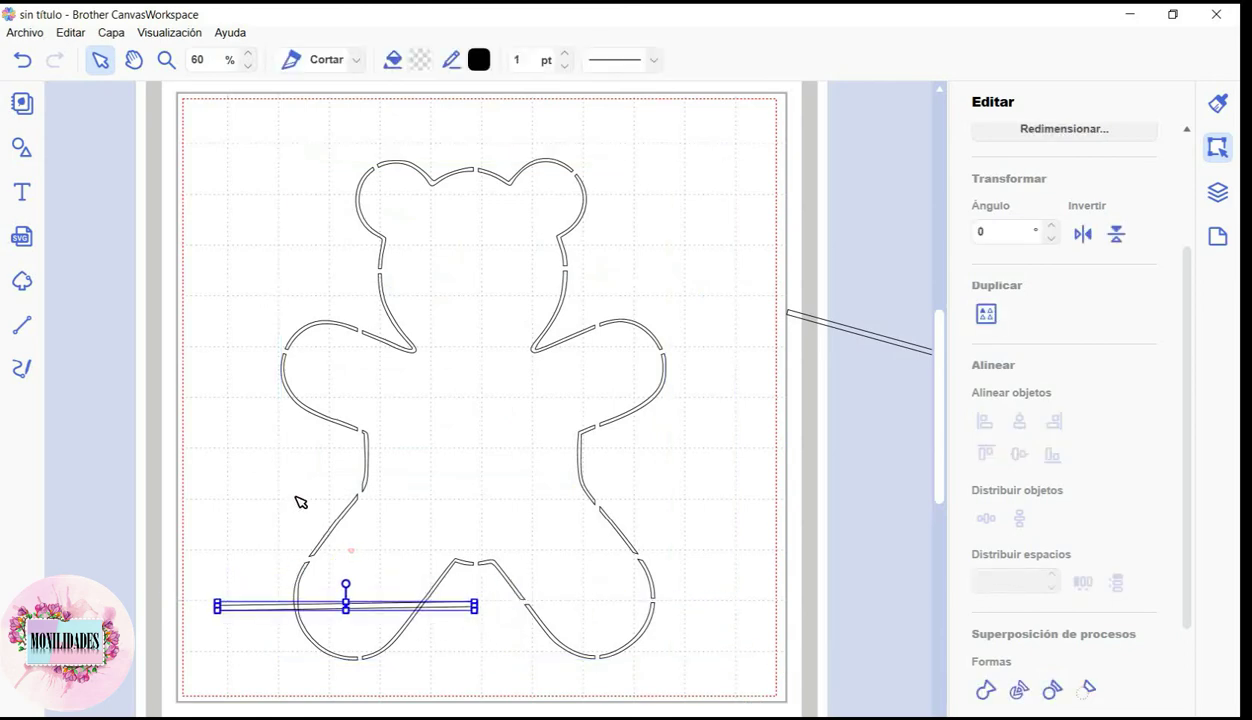
left_click_drag(292, 496, 455, 628)
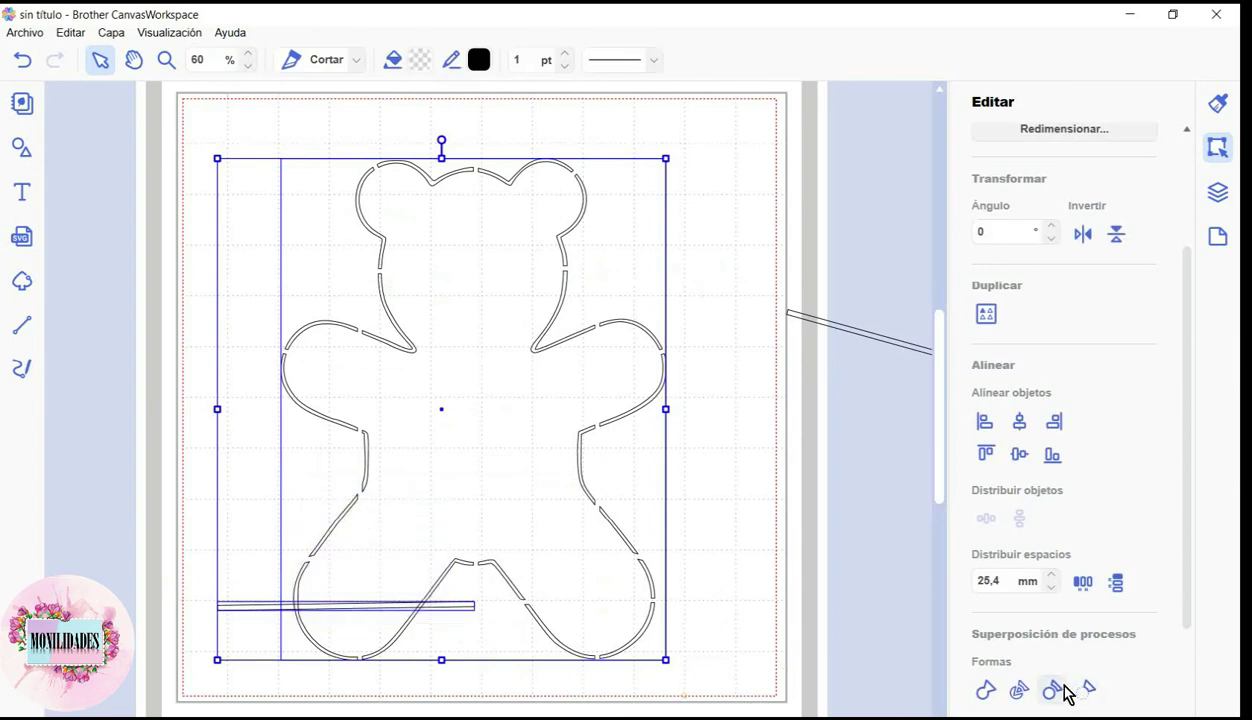
left_click(770, 597)
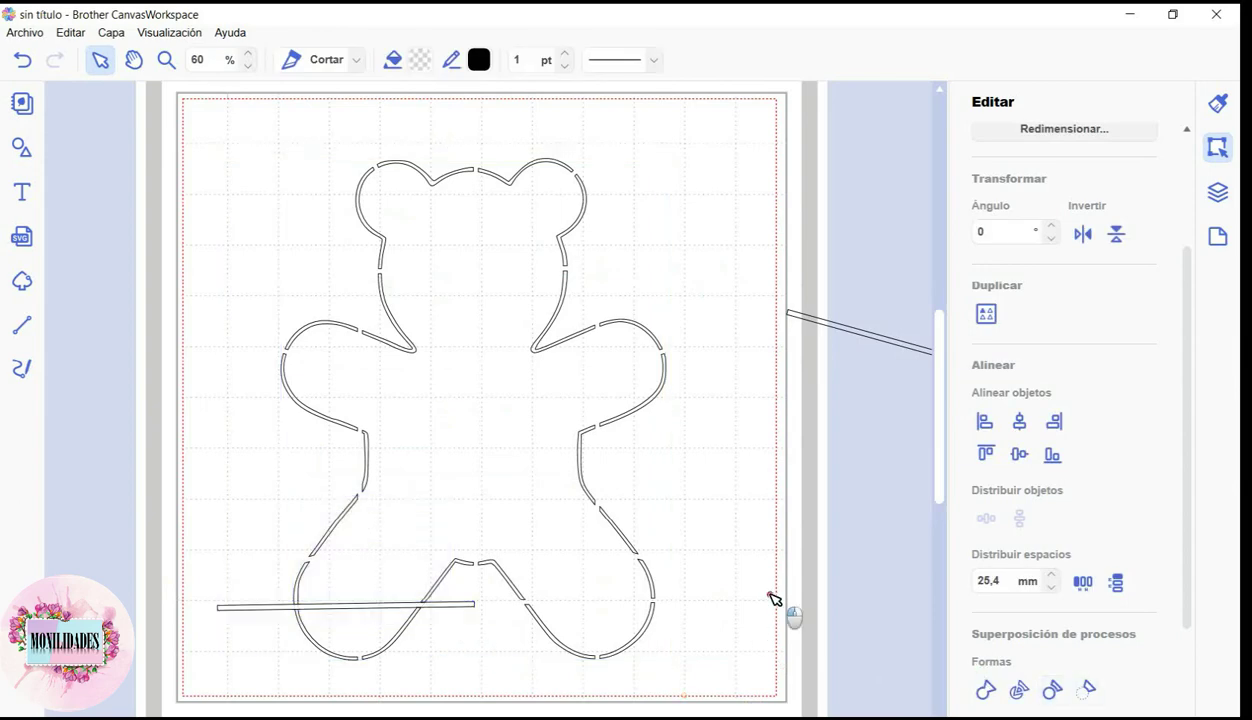
Delete the horizontal and slanted helper lines, leaving the bear outline selected.
left_click(453, 608)
left_click_drag(460, 606, 890, 460)
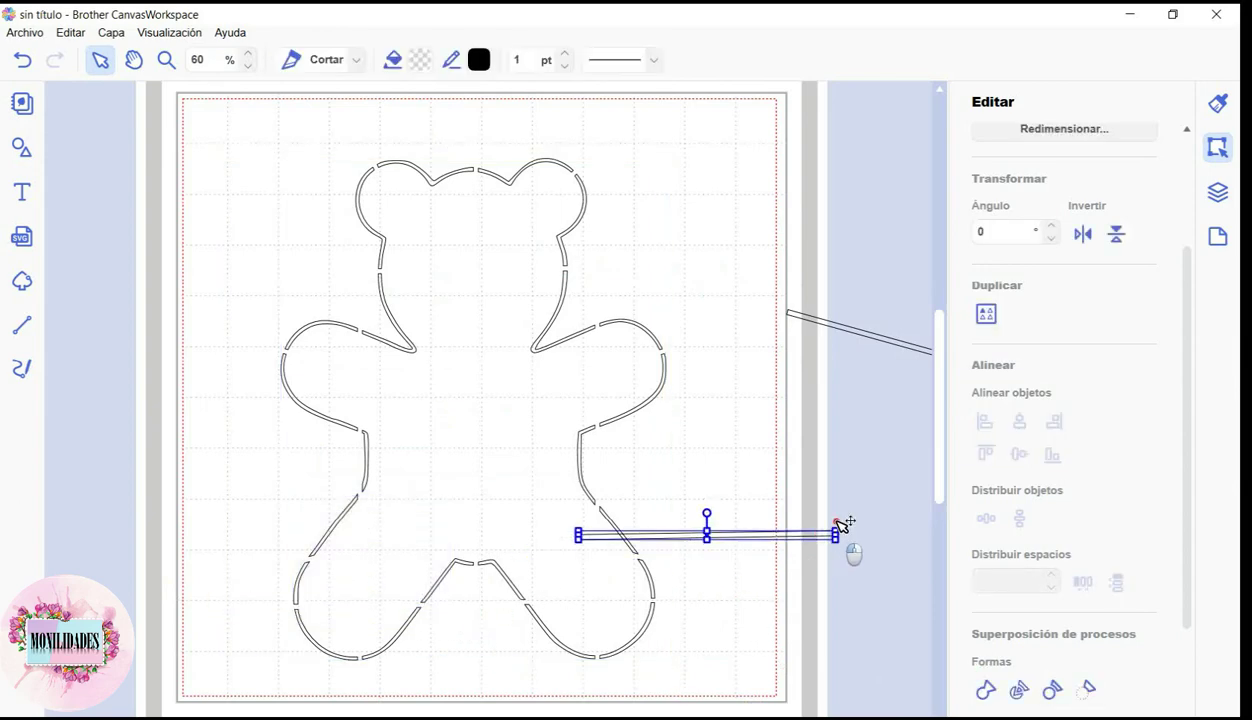
key("Delete")
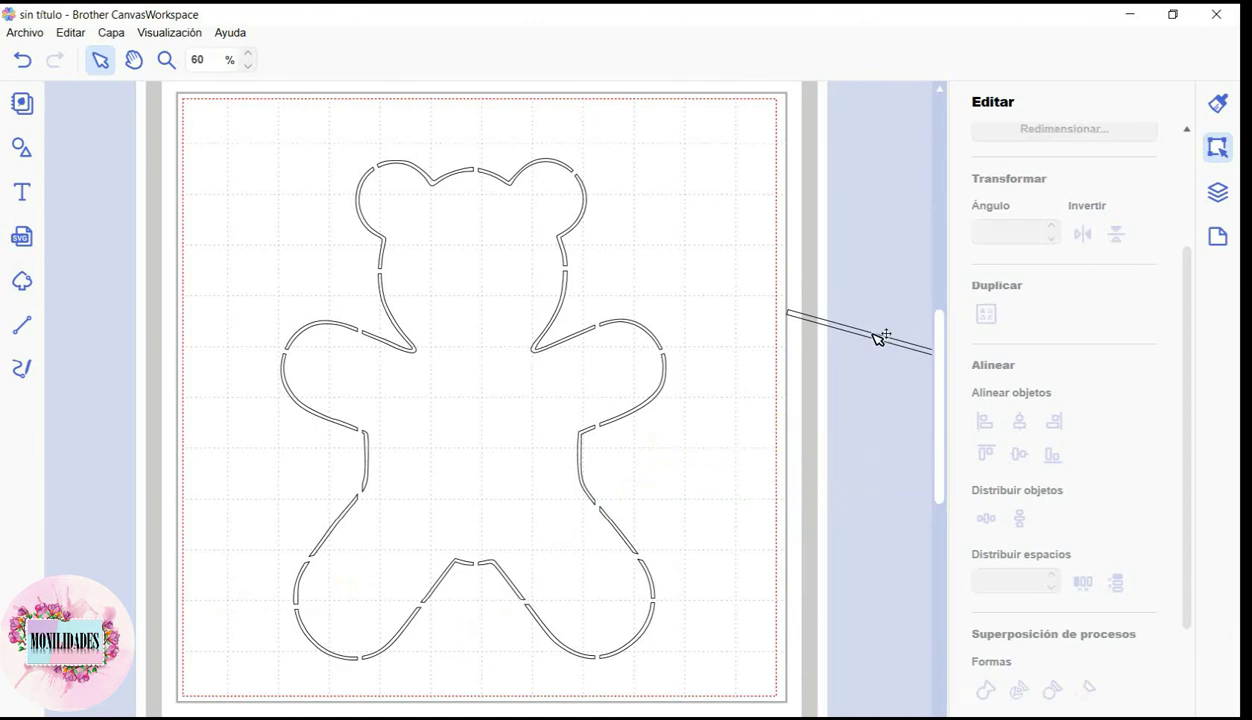
left_click(875, 337)
key("Delete")
left_click(369, 177)
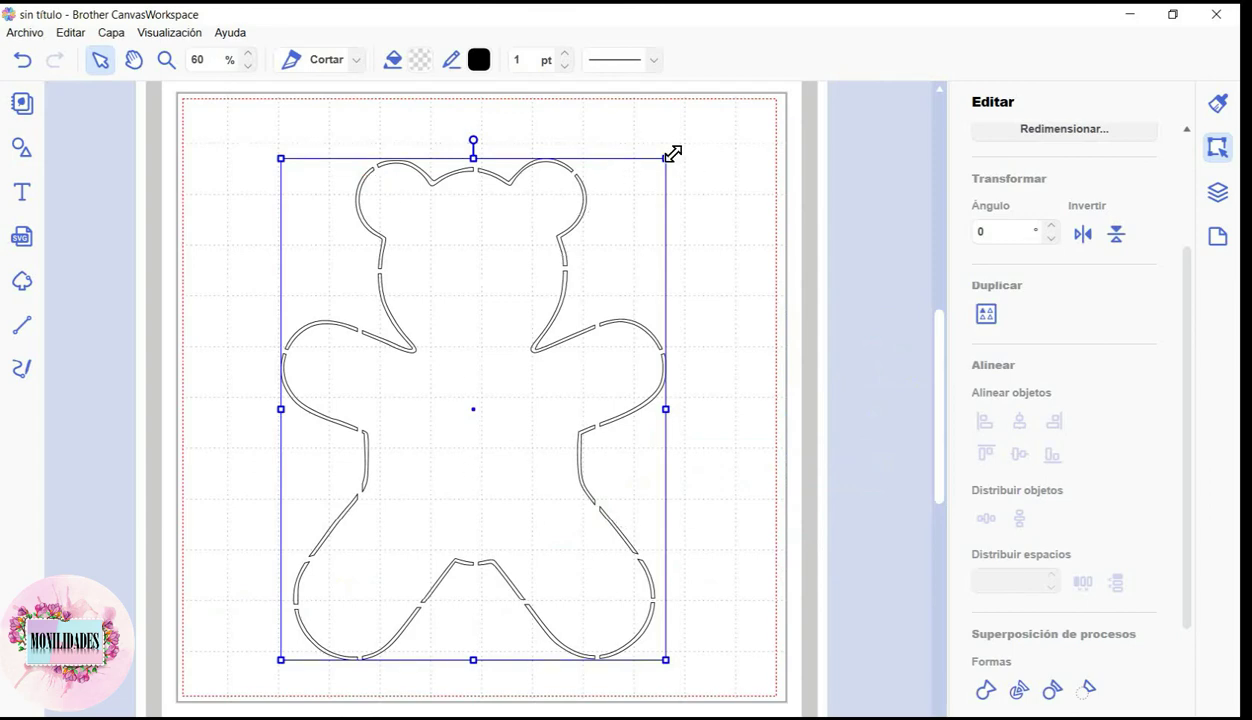
Shrink the bear, move it up toward the page centre and fill it pink #EF66B2.
left_click_drag(671, 154, 495, 327)
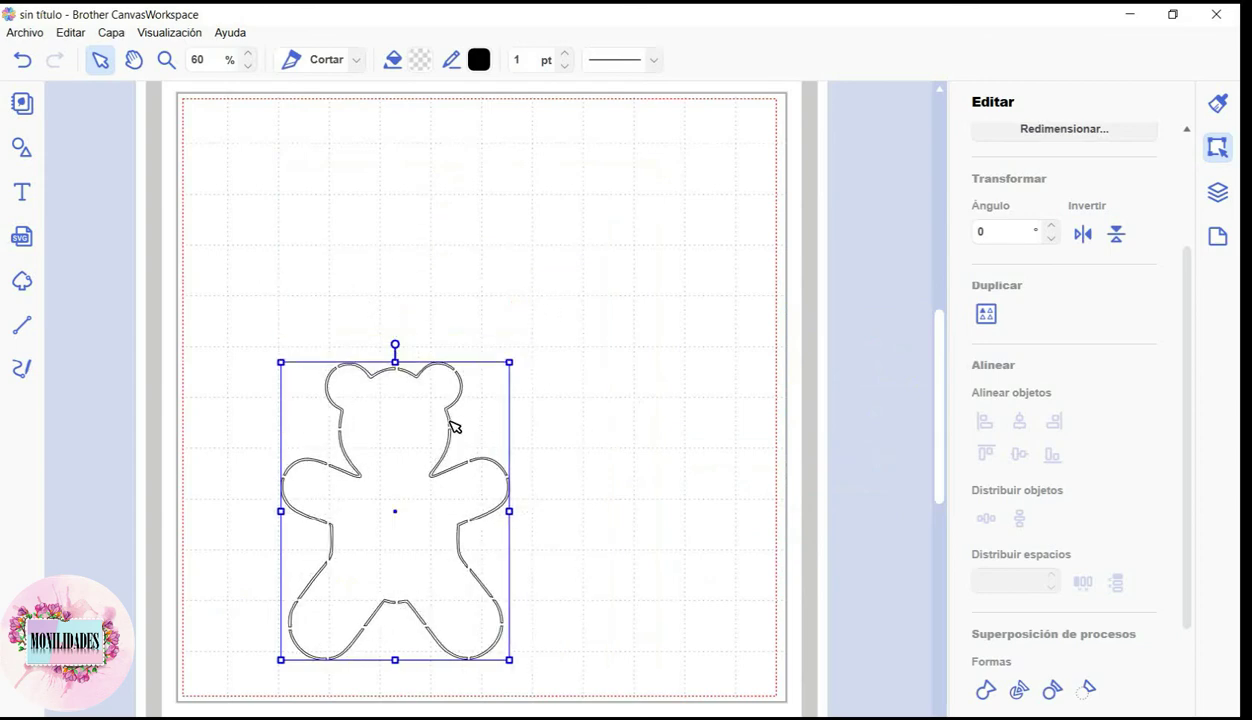
left_click_drag(456, 415, 560, 246)
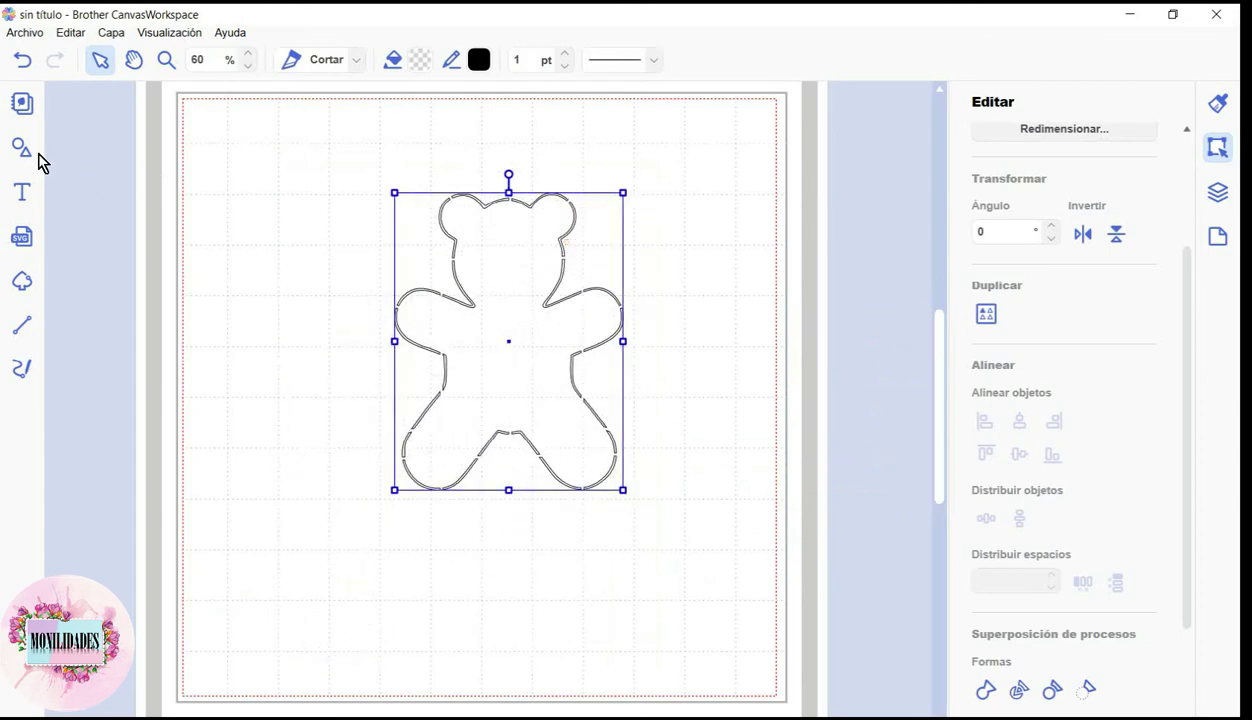
left_click(420, 60)
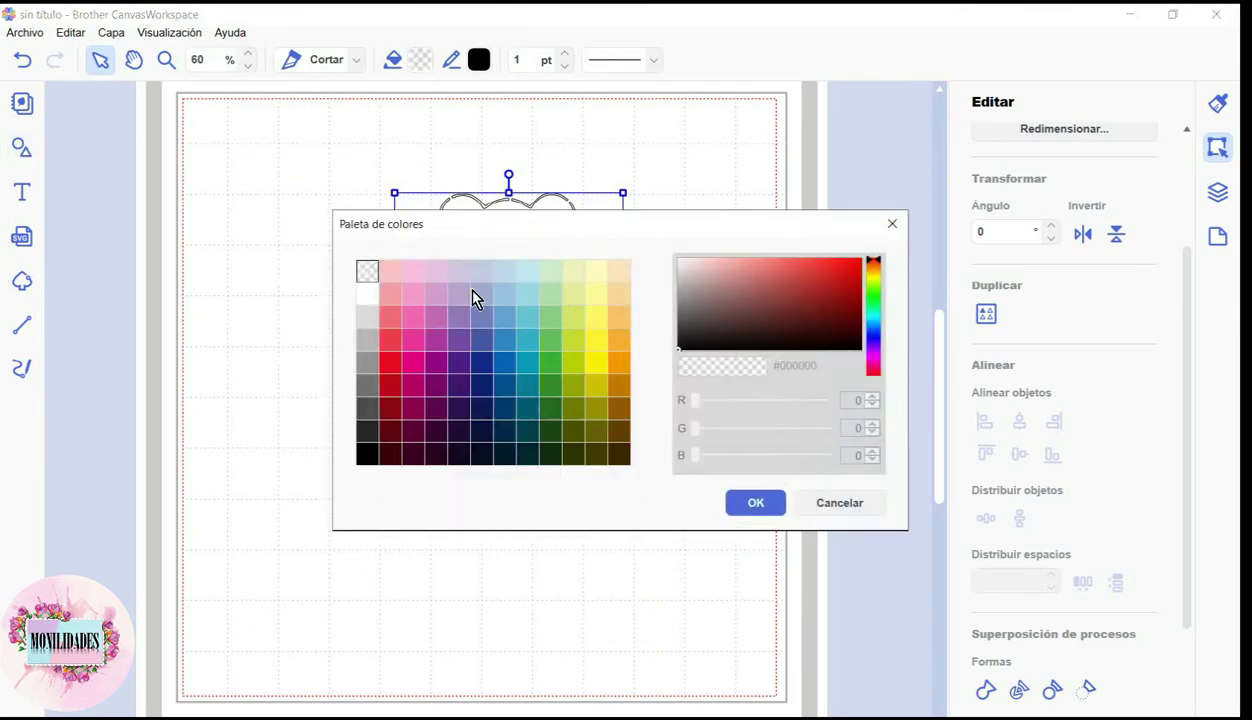
left_click(425, 332)
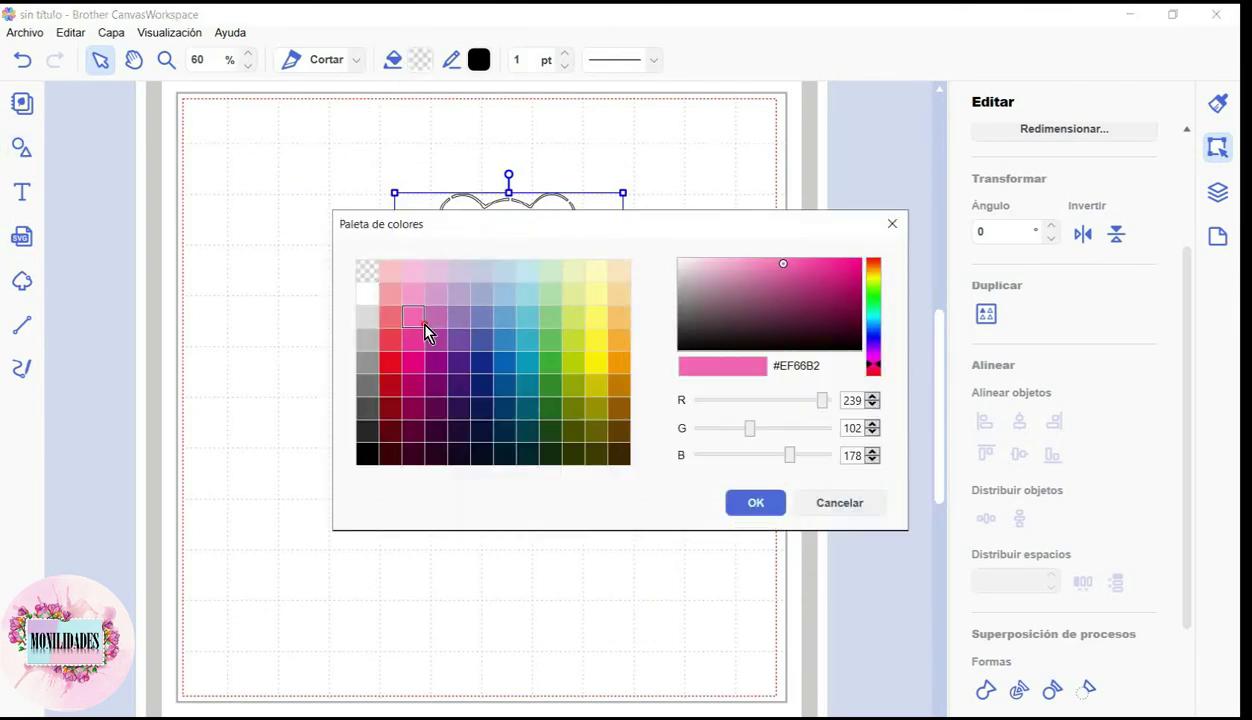
left_click(764, 510)
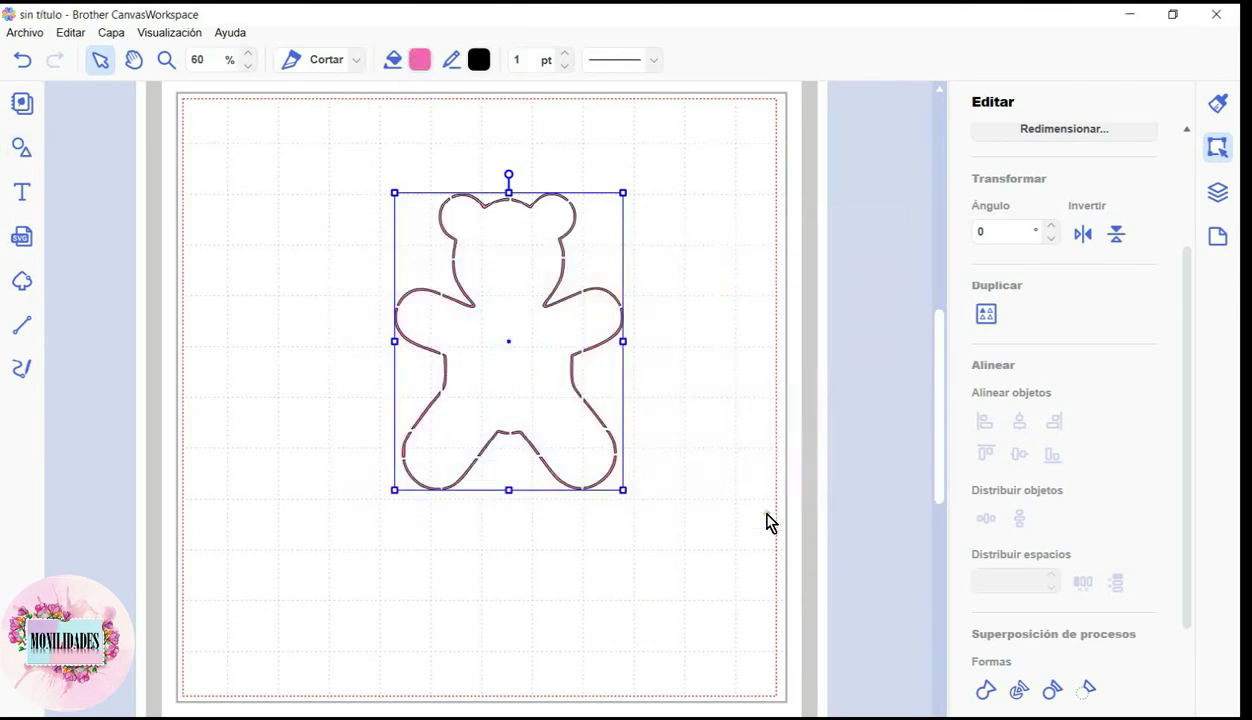
left_click(23, 150)
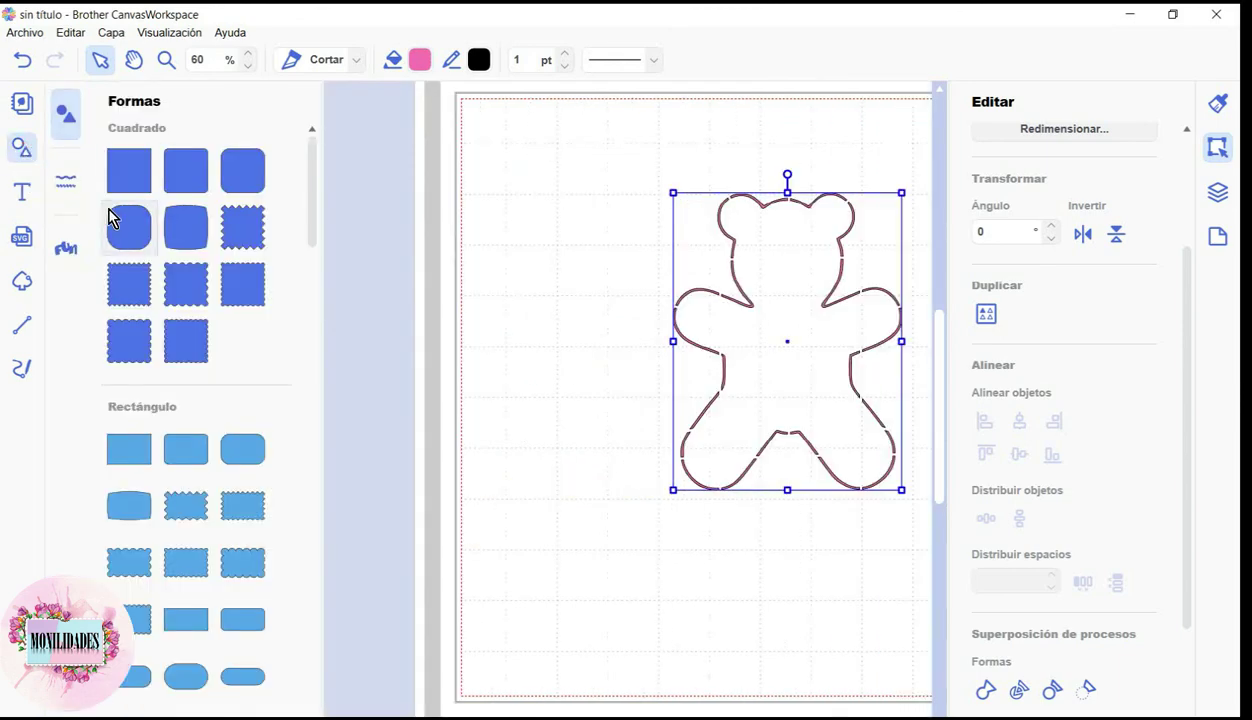
Add a circle from the basic shapes and enlarge it to enclose the whole bear.
scroll(162, 367, "down", 2)
scroll(162, 367, "down", 3)
scroll(162, 367, "down", 5)
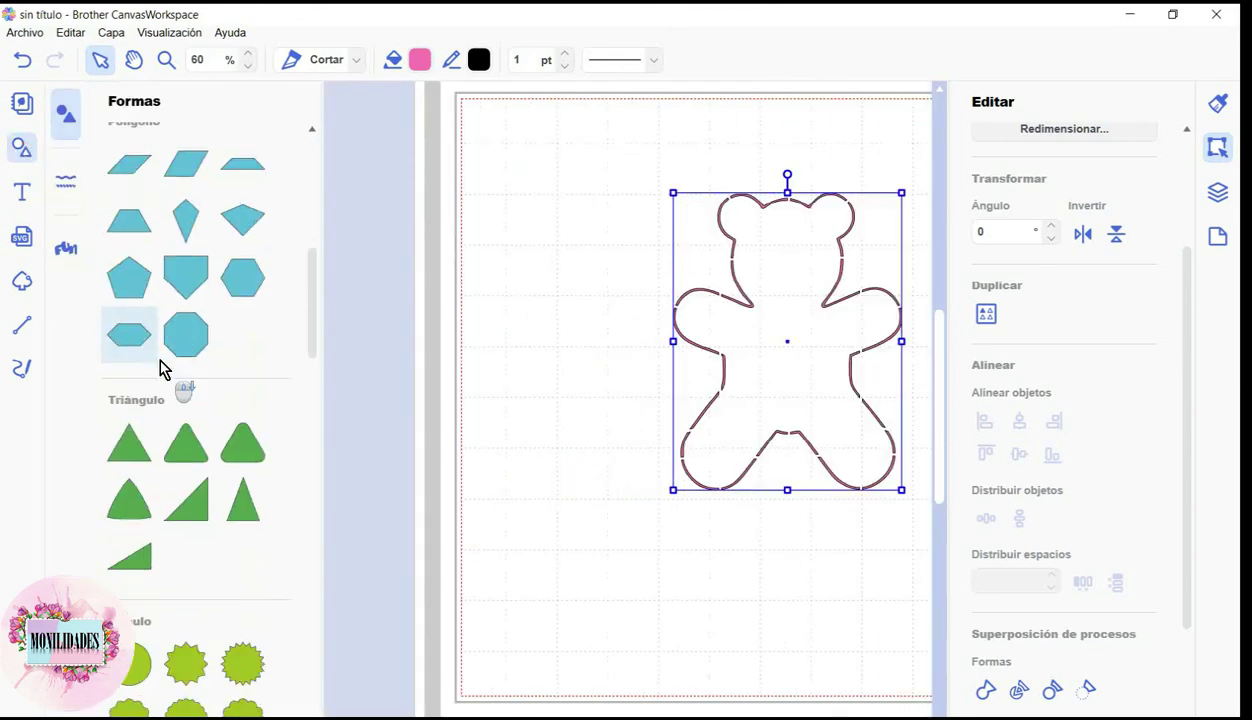
scroll(162, 370, "down", 3)
left_click(129, 441)
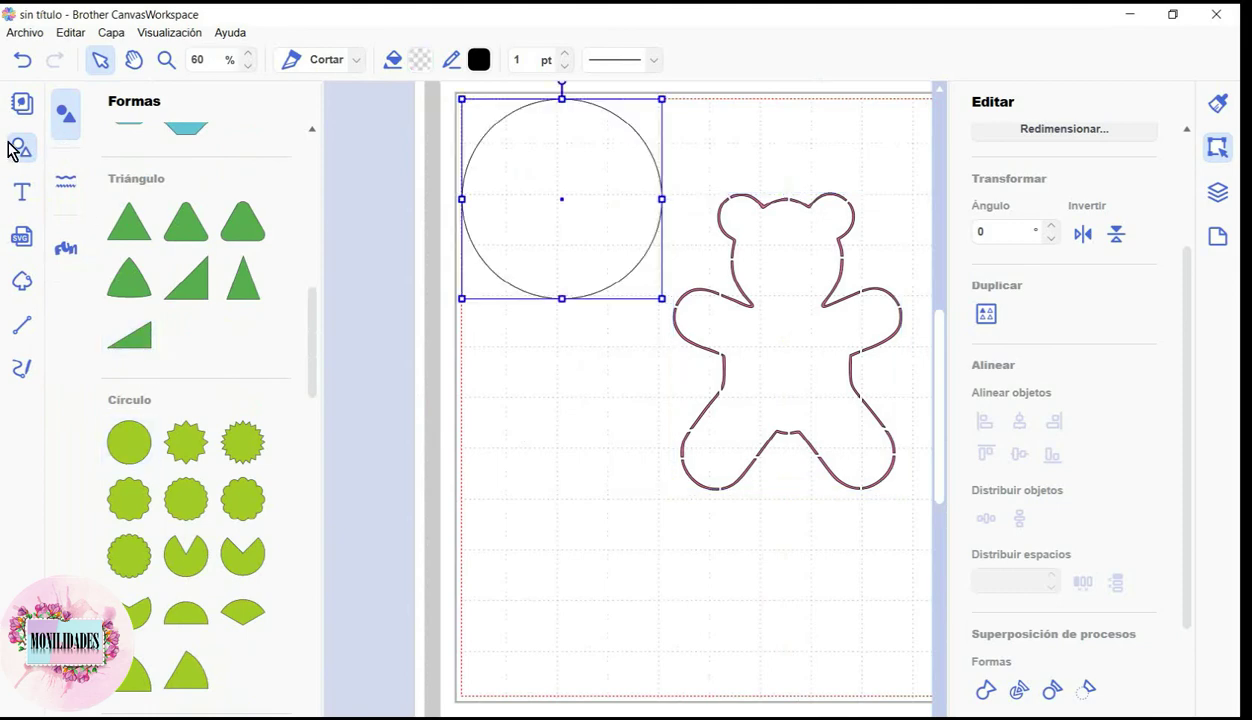
left_click(21, 148)
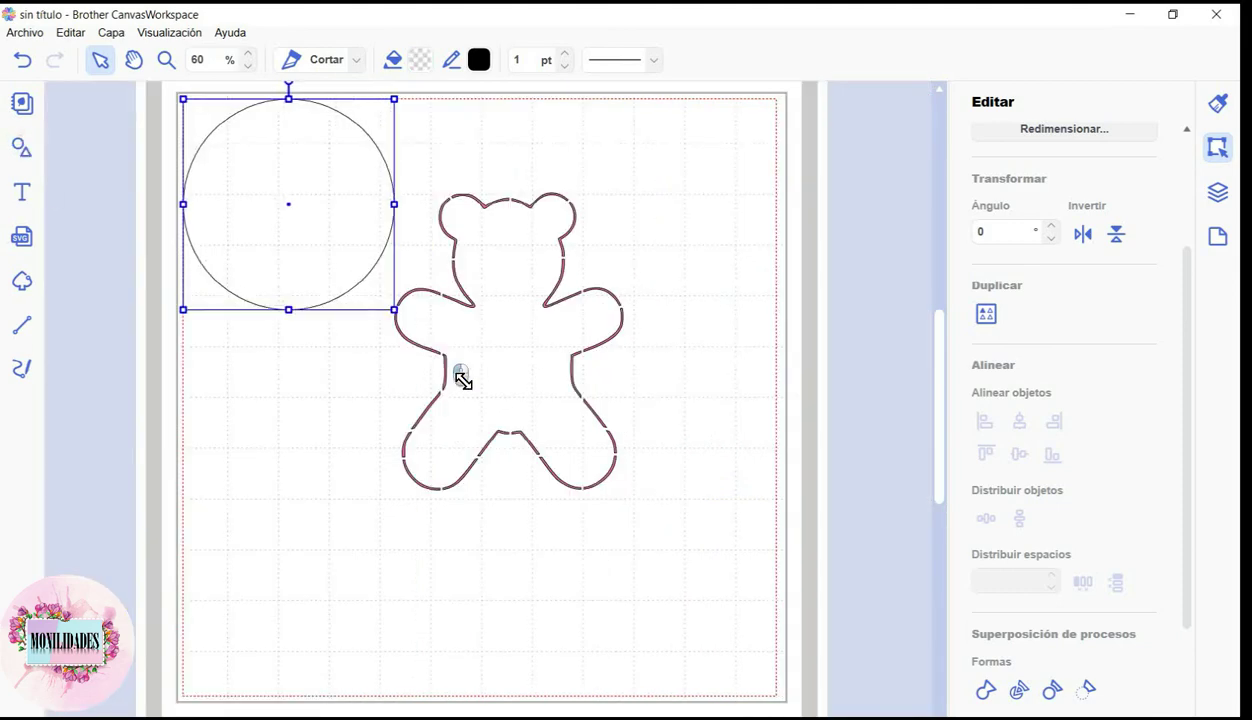
left_click_drag(383, 298, 461, 376)
mouse_move(400, 327)
left_mouse_down()
mouse_move(513, 382)
mouse_move(539, 340)
left_mouse_up()
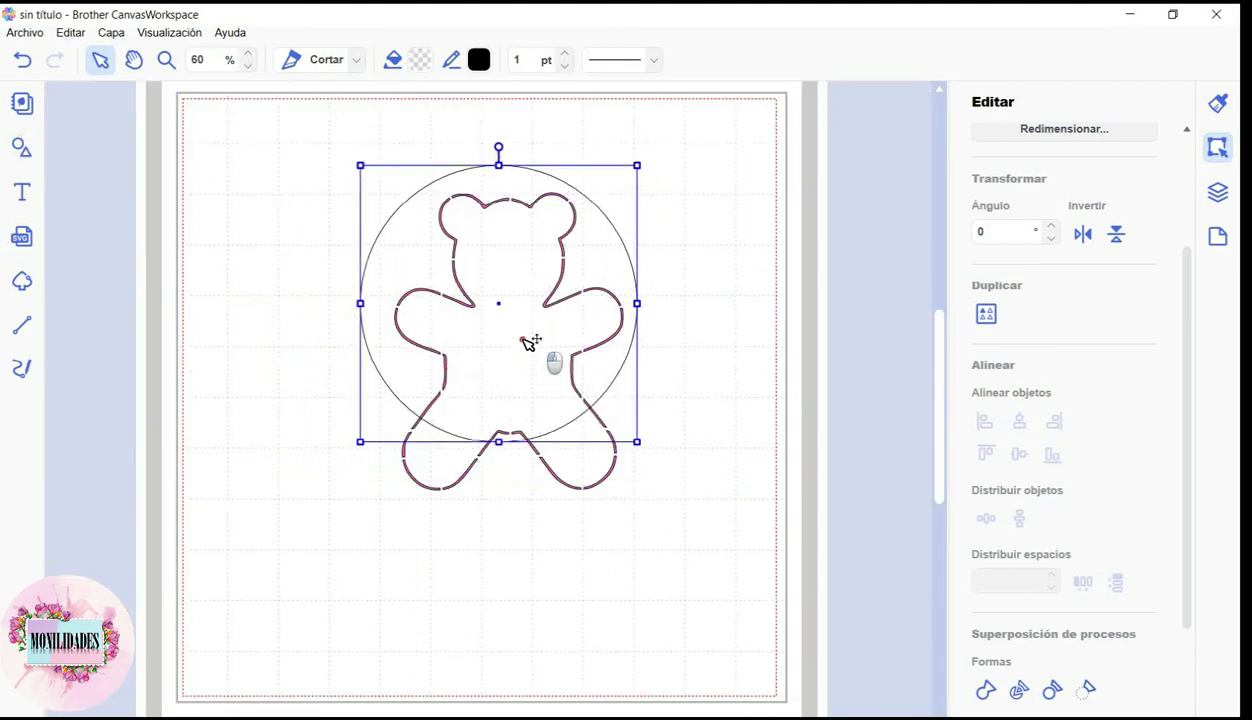
left_click_drag(645, 452, 688, 546)
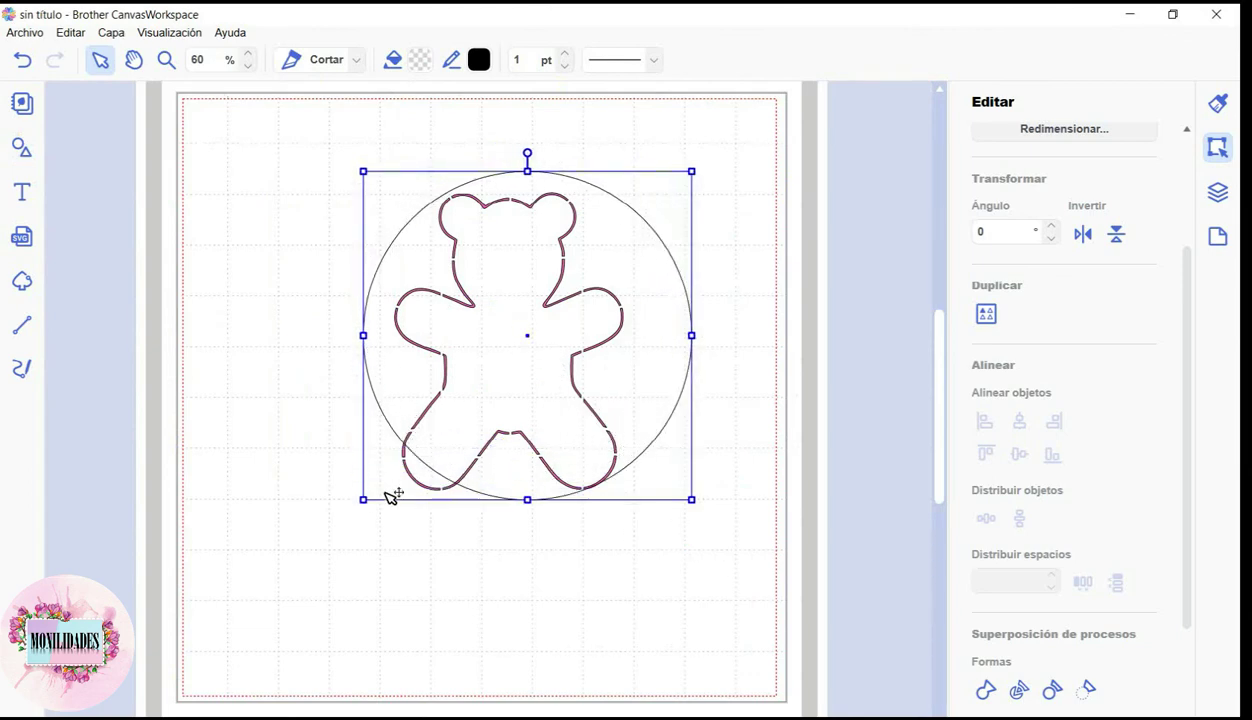
left_click_drag(363, 499, 326, 554)
Fill the circle light blue #BFE7EE.
left_click(422, 64)
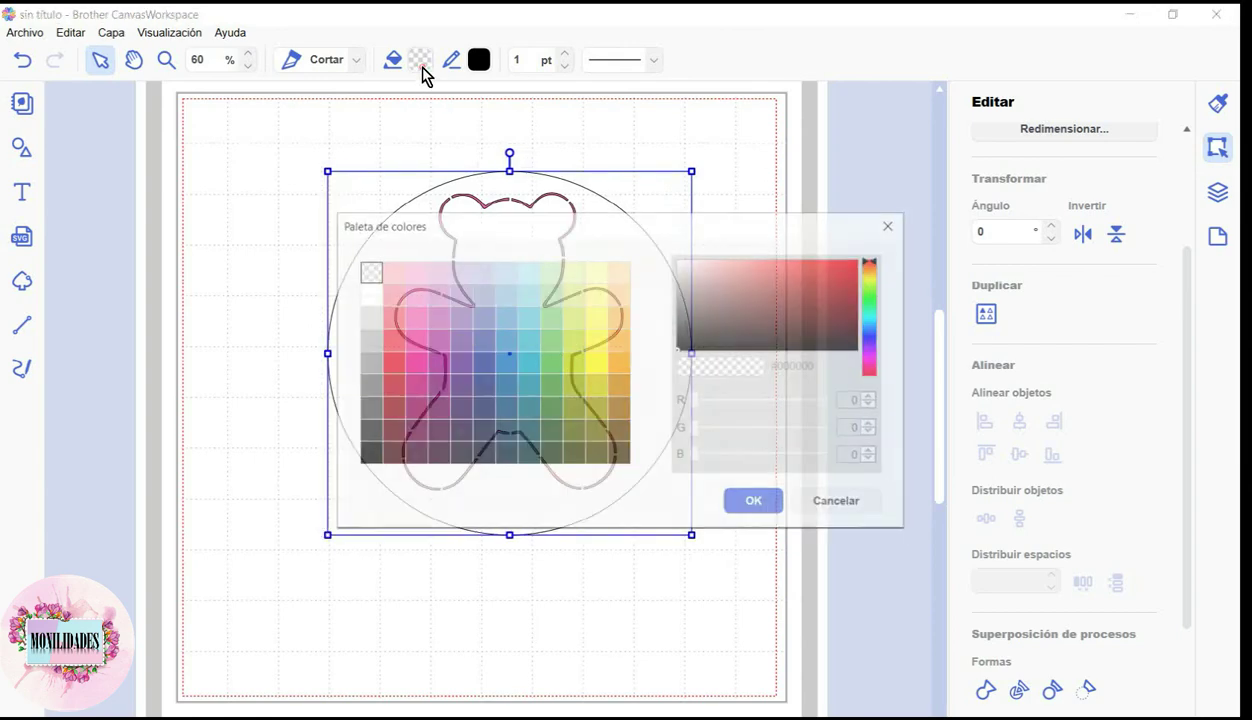
left_click(531, 283)
left_click(762, 504)
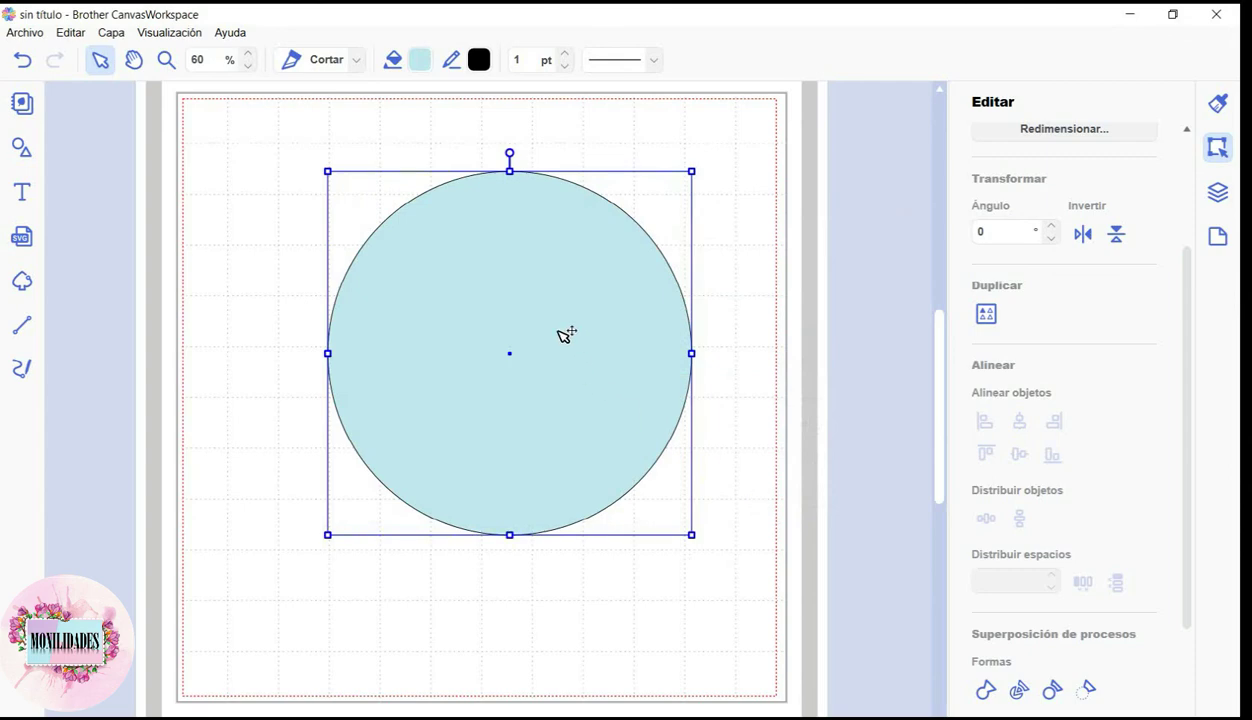
right_click(563, 334)
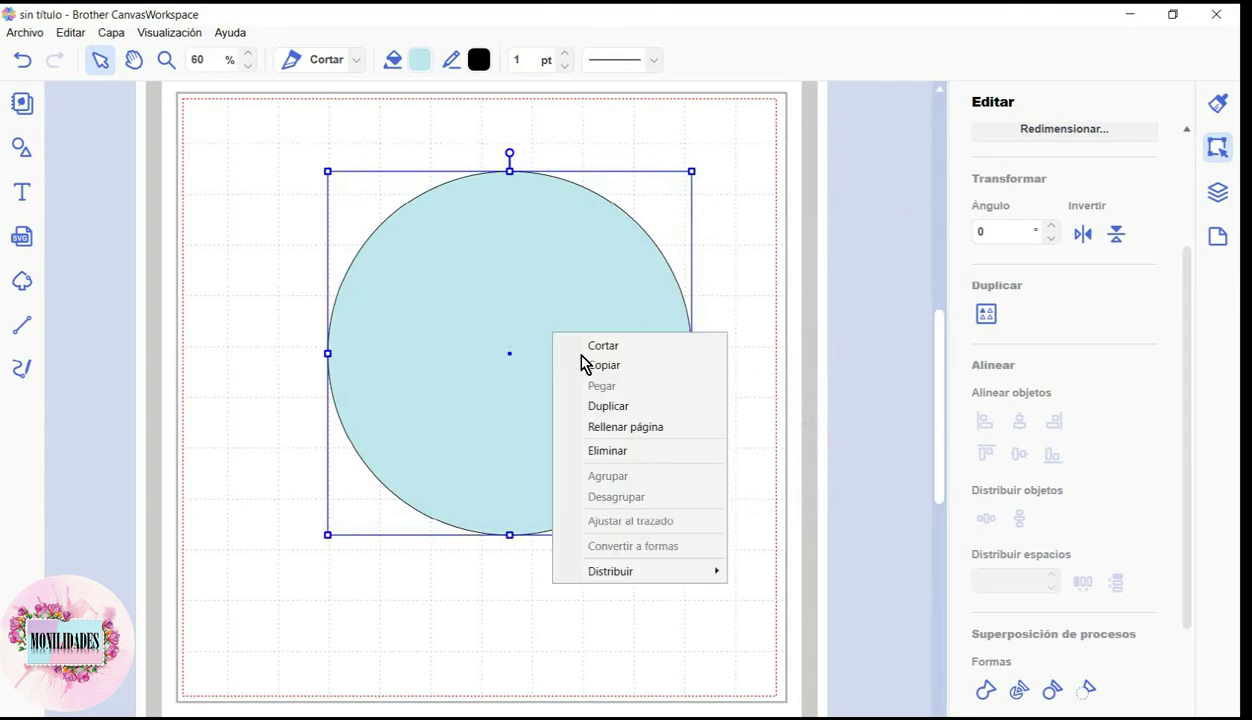
mouse_move(637, 571)
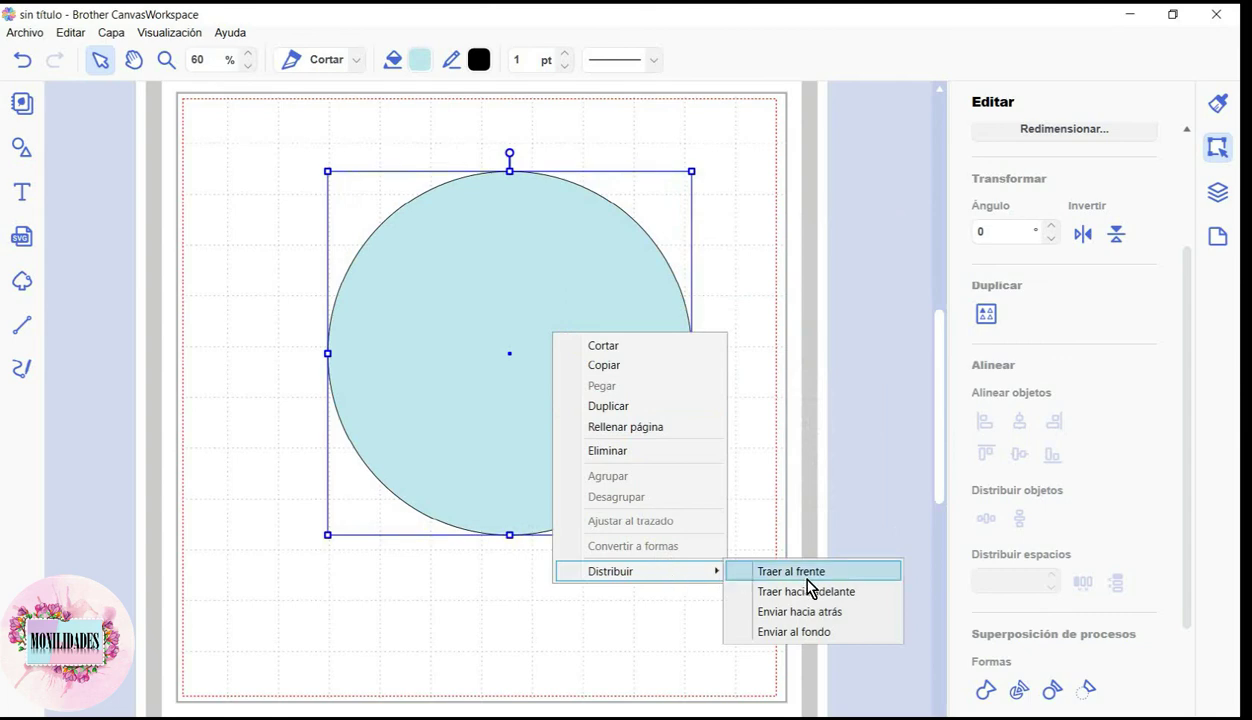
Send the circle to the back, subtract the bear outline from it, and reposition the result.
left_click(800, 632)
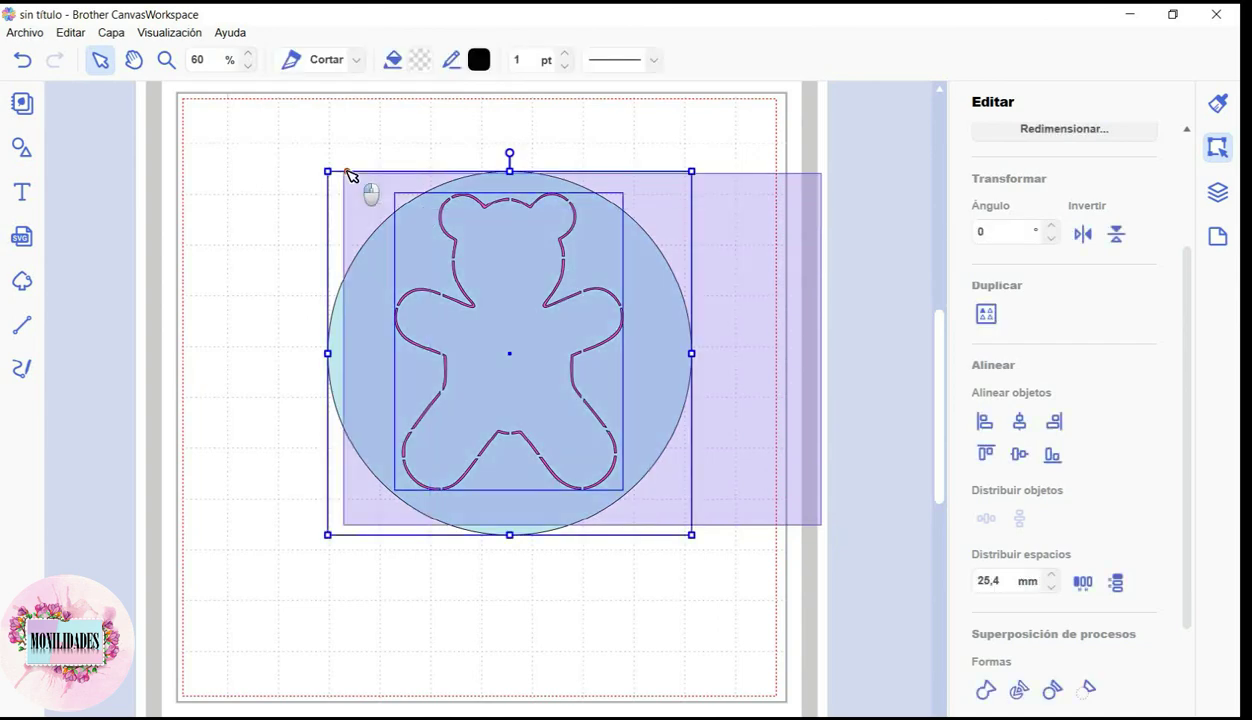
left_click_drag(829, 527, 320, 160)
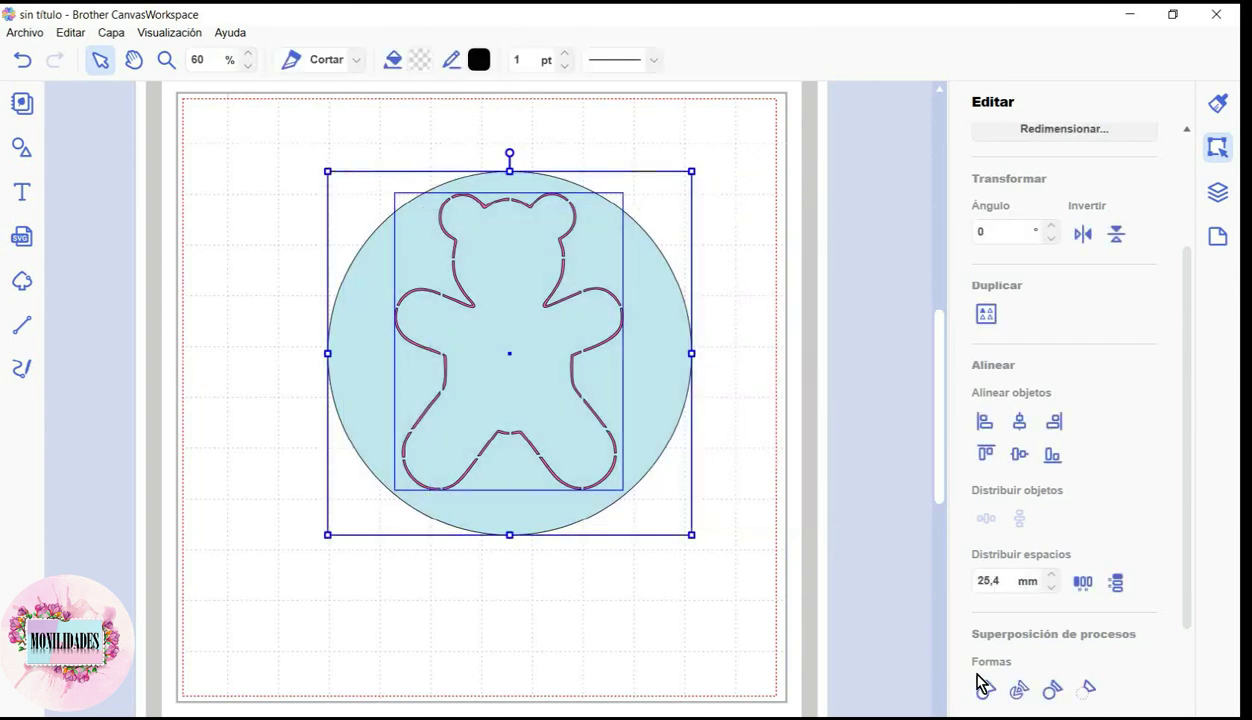
left_click(1094, 698)
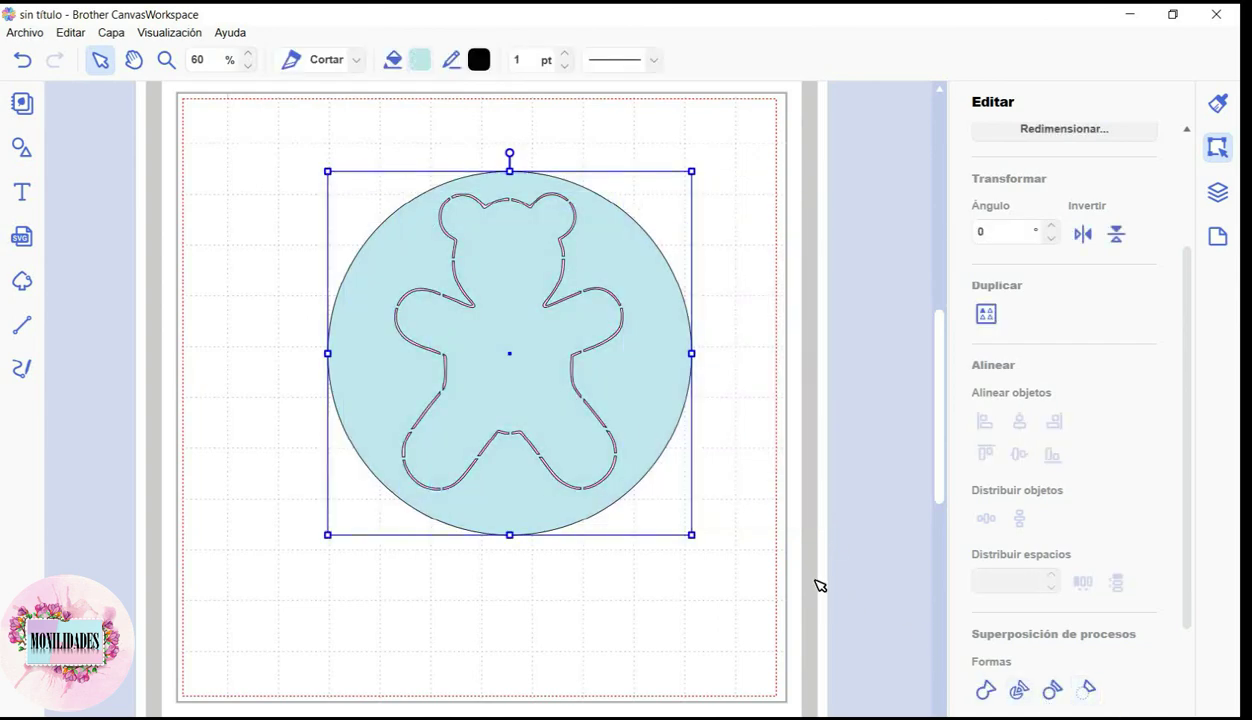
mouse_move(641, 399)
left_mouse_down()
mouse_move(580, 398)
mouse_move(593, 408)
left_mouse_up()
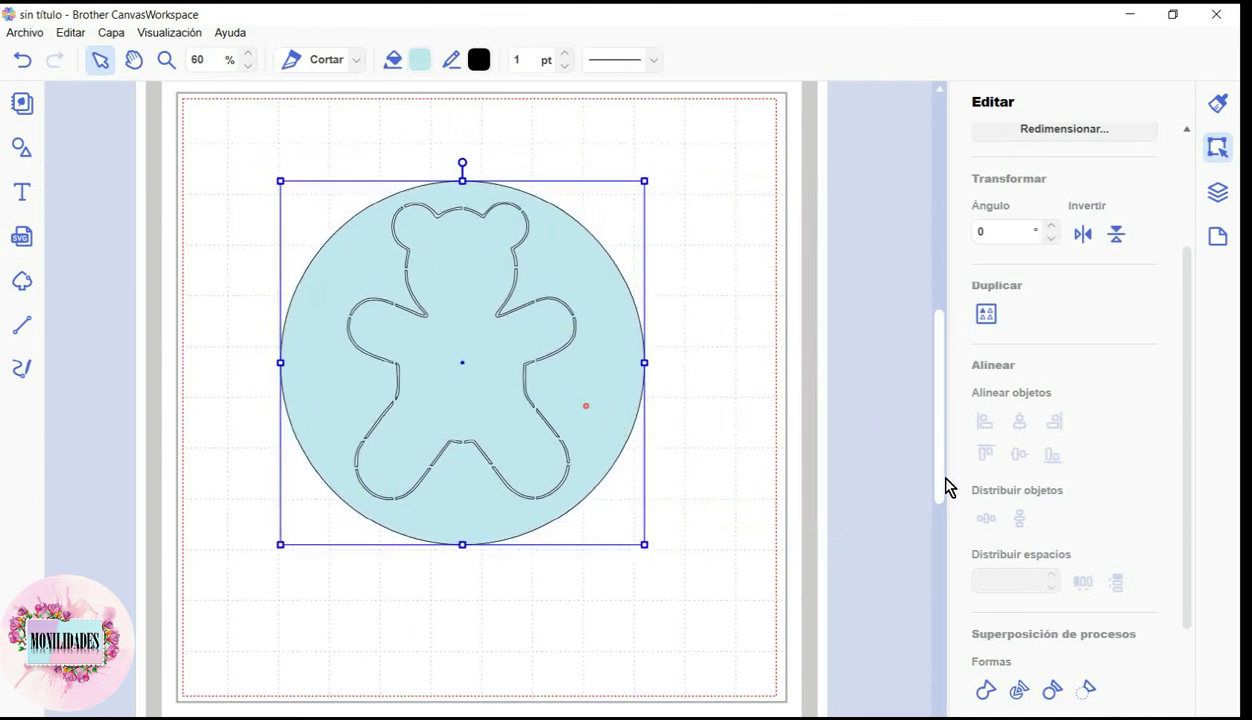